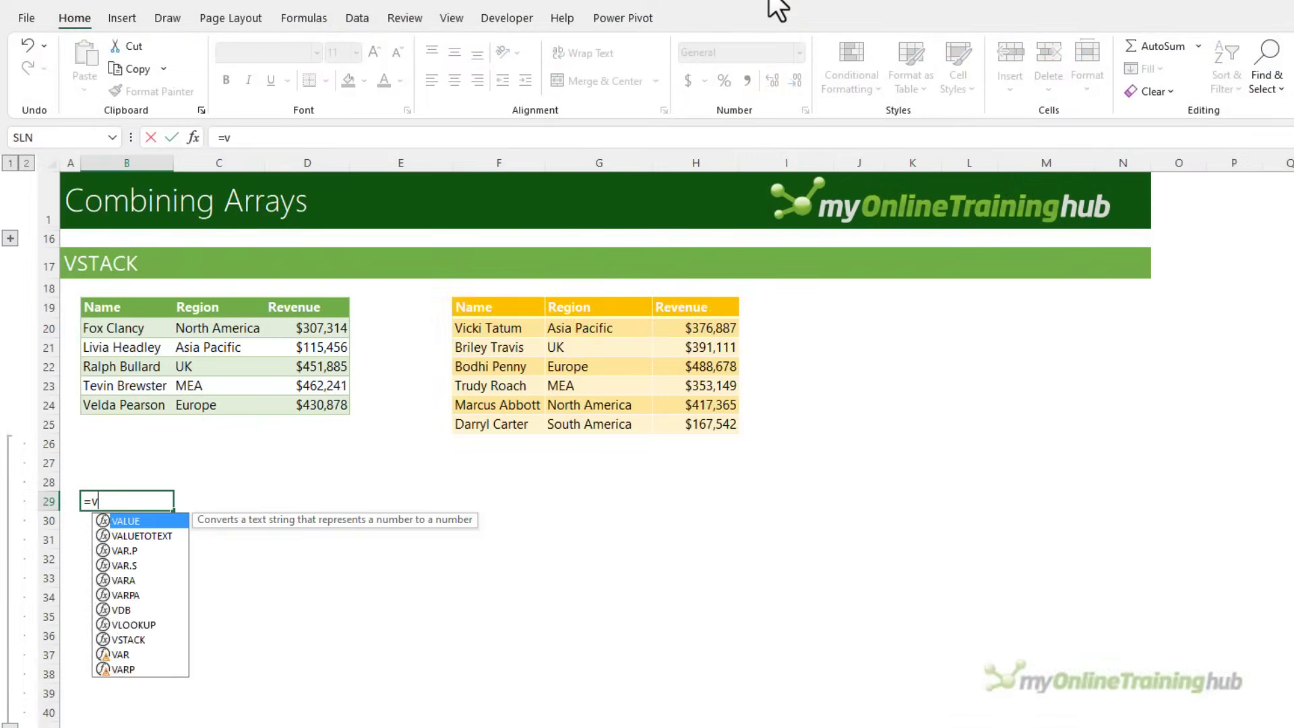
Enter =VSTACK(B20:D24,F20:H25) in B29 to stack the green and orange tables.
{"action": "key", "text": "Tab"}
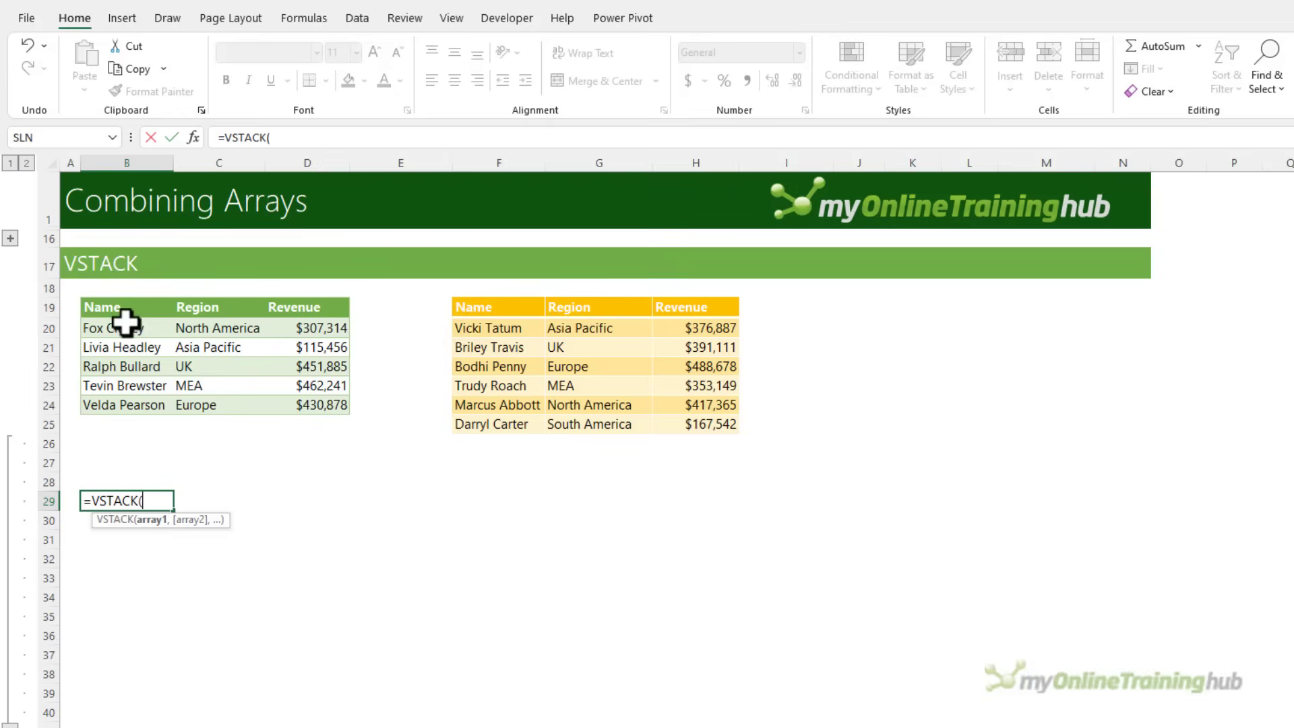
{"action": "left_click_drag", "start_coordinate": [121, 327], "coordinate": [292, 399]}
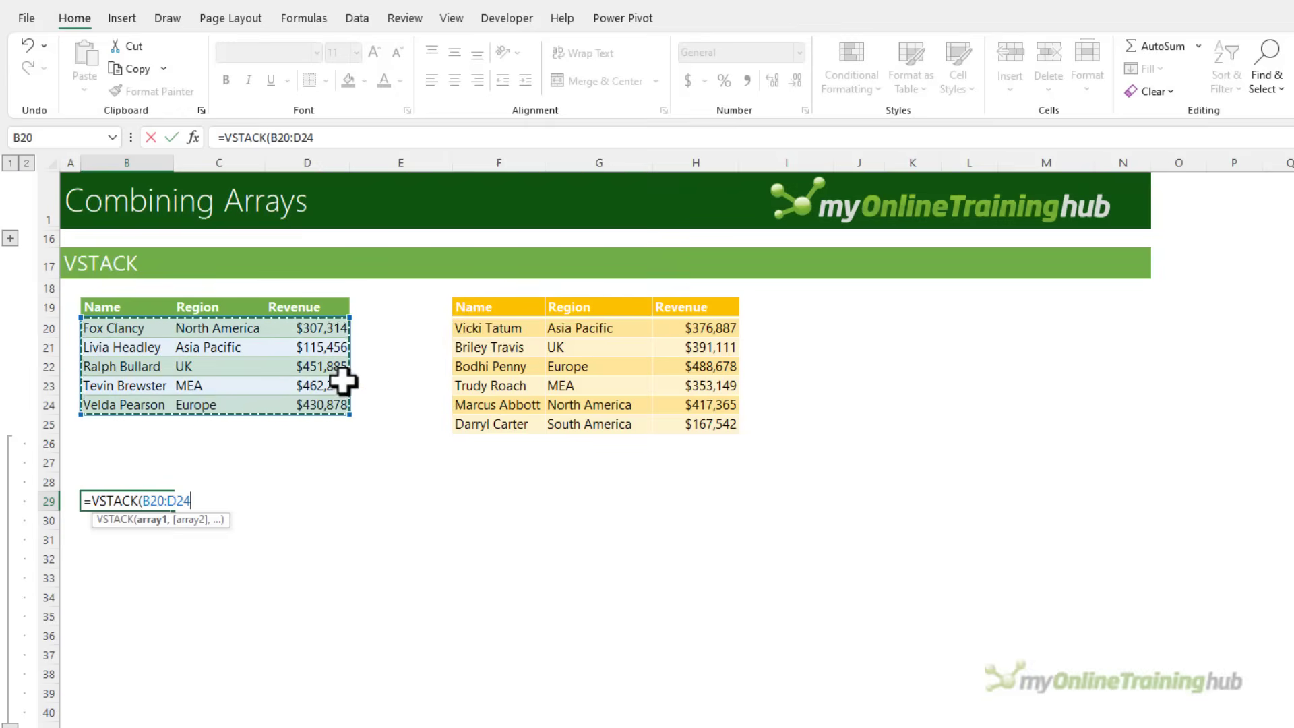
{"action": "type", "text": ","}
{"action": "left_click_drag", "start_coordinate": [479, 334], "coordinate": [694, 422]}
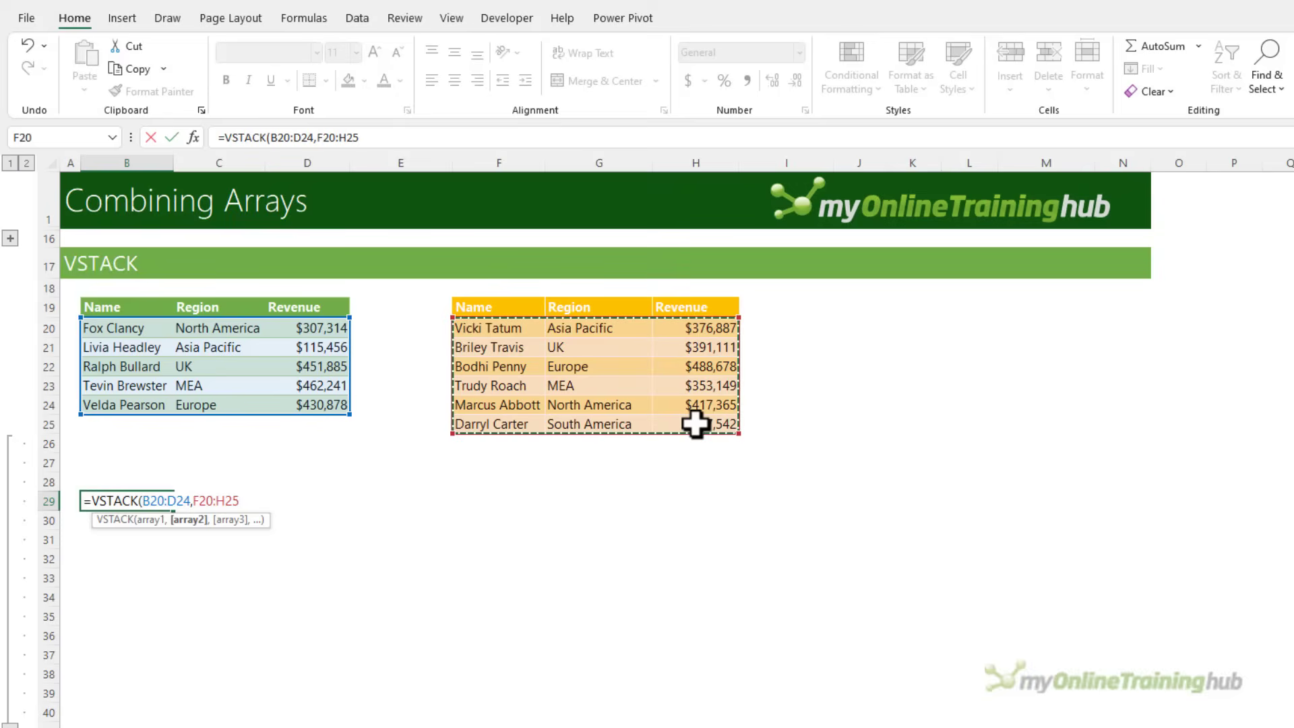
{"action": "key", "text": "Return"}
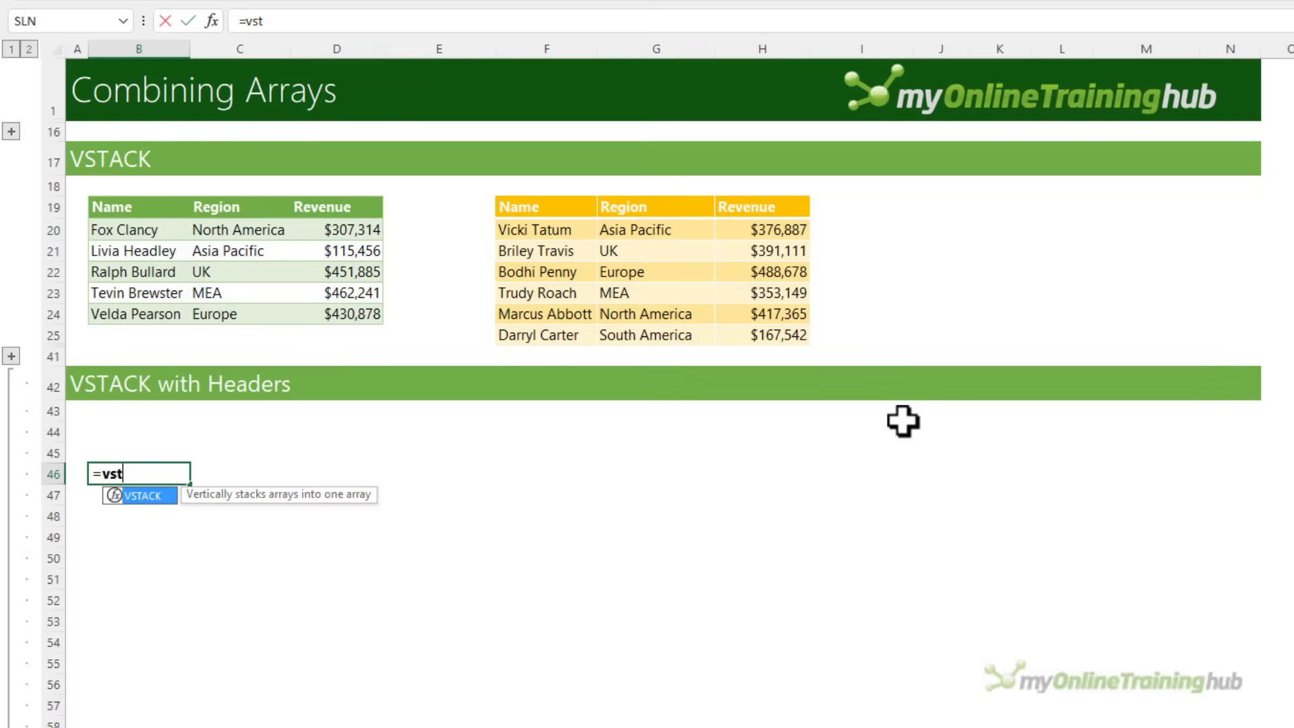
In B46, enter =VSTACK({"Name","Region","Revenue"},B20:D24,F20:H25) to stack both tables under headers.
{"action": "key", "text": "Tab"}
{"action": "type", "text": "{"}
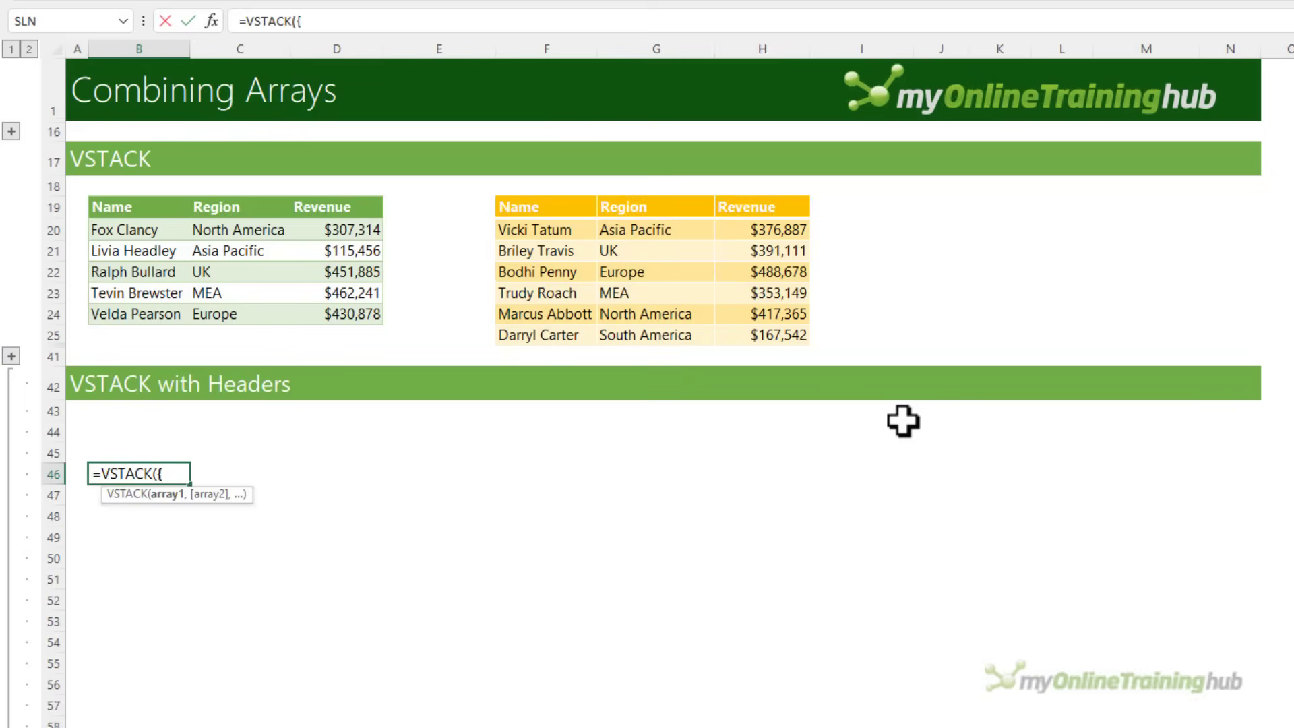
{"action": "type", "text": "\"Name\","}
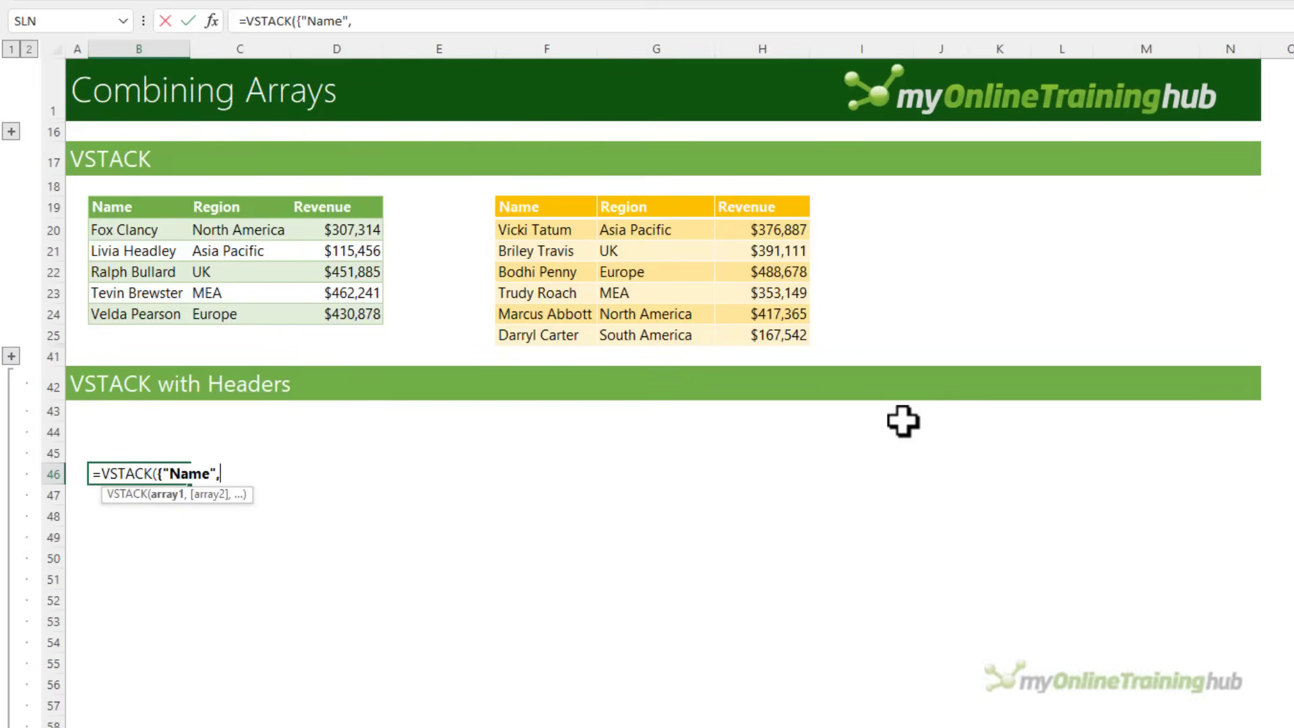
{"action": "type", "text": "\"Region\",\"Revenue\"},"}
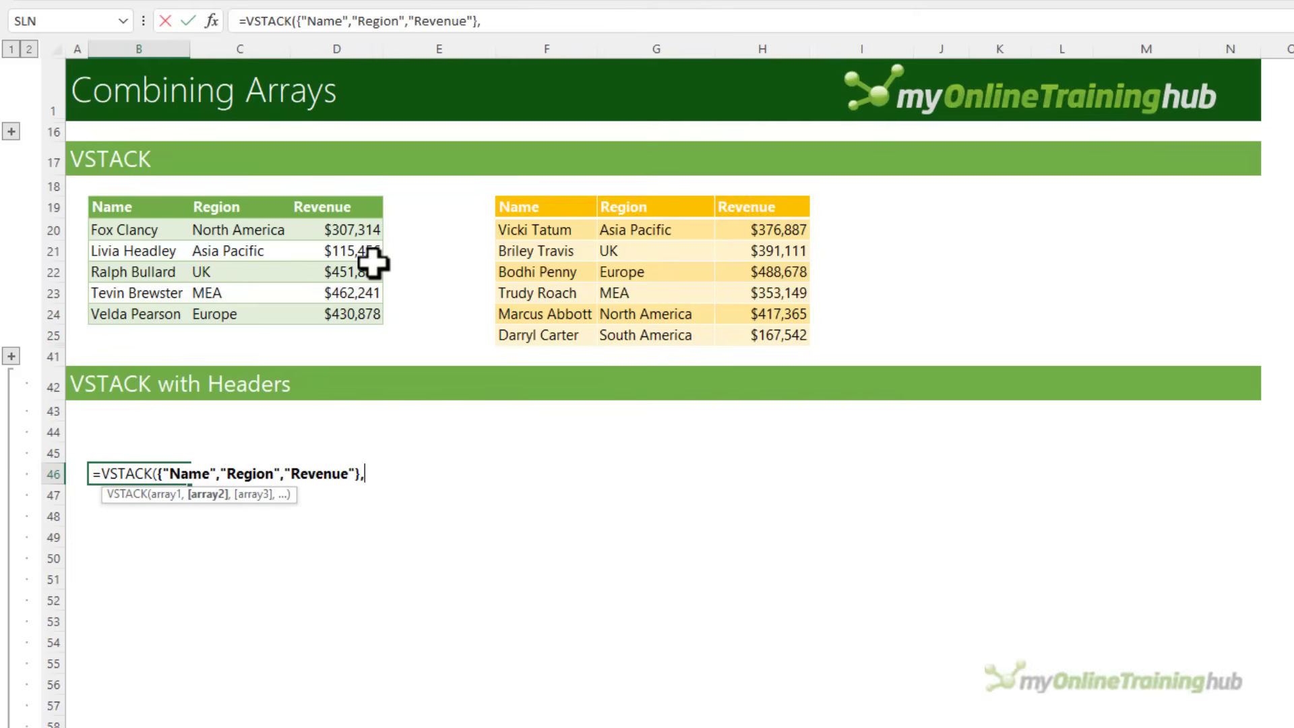
{"action": "left_click_drag", "start_coordinate": [148, 230], "coordinate": [363, 314]}
{"action": "type", "text": ","}
{"action": "left_click_drag", "start_coordinate": [570, 227], "coordinate": [780, 335]}
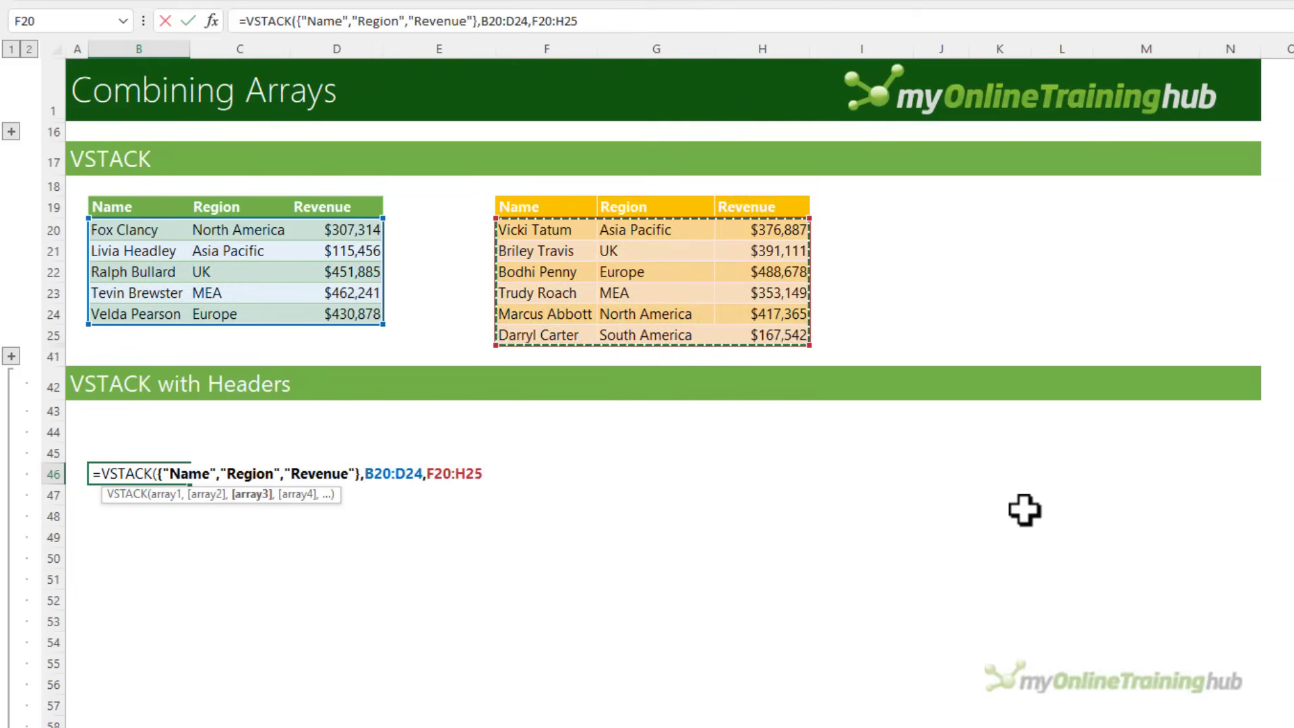
{"action": "type", "text": ")"}
{"action": "key", "text": "Return"}
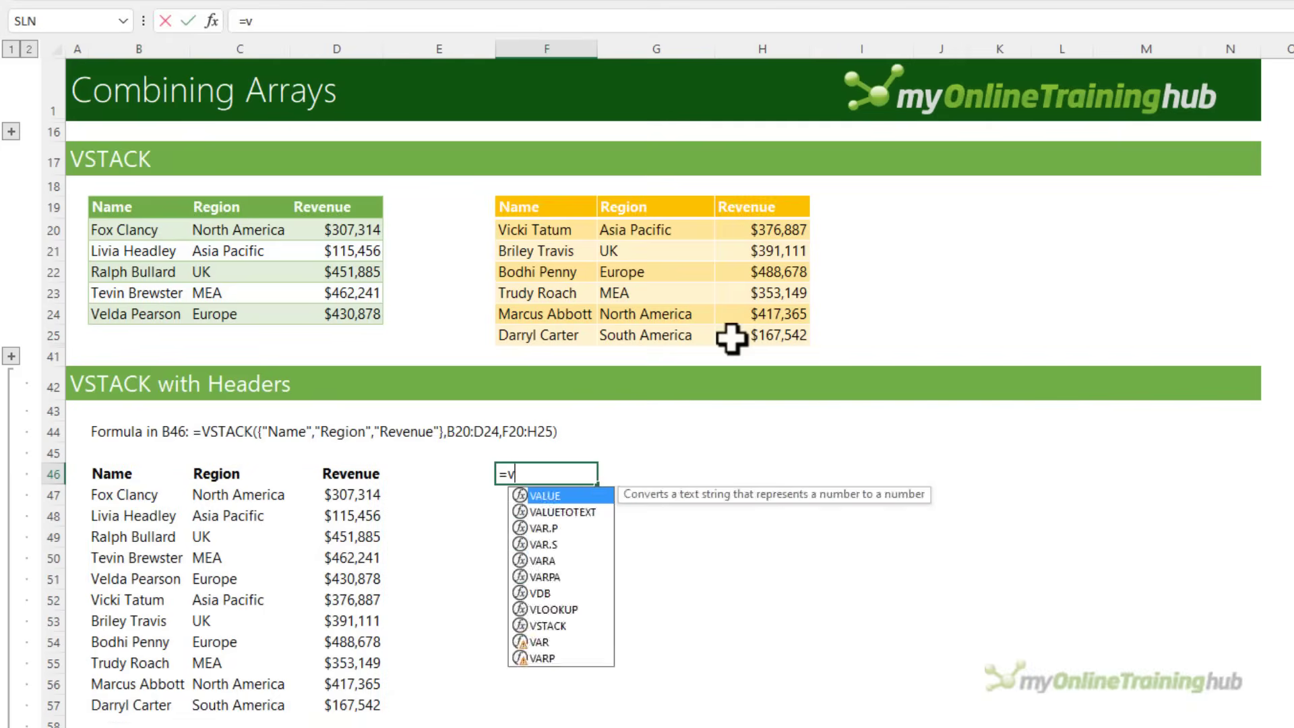
In F46, enter =VSTACK(B19:D24,F20:H25) to reuse the green table's header row.
{"action": "type", "text": "s"}
{"action": "key", "text": "Tab"}
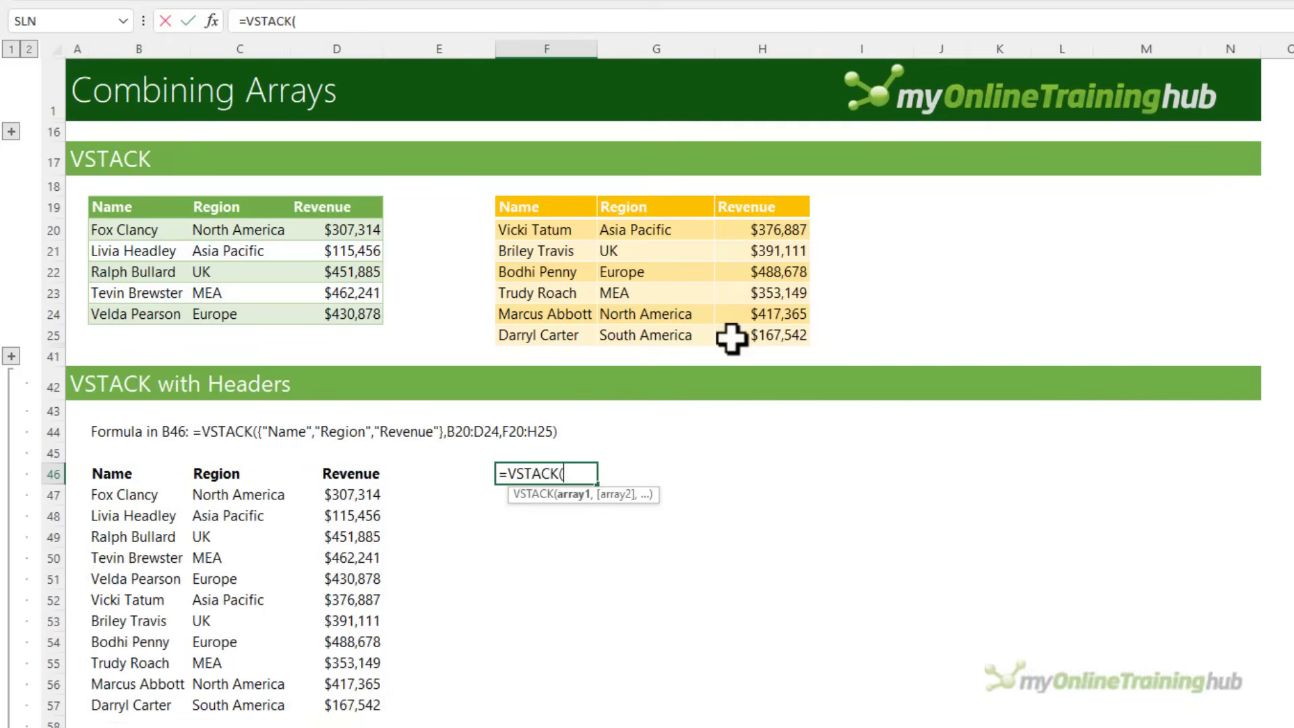
{"action": "left_click_drag", "start_coordinate": [143, 207], "coordinate": [367, 314]}
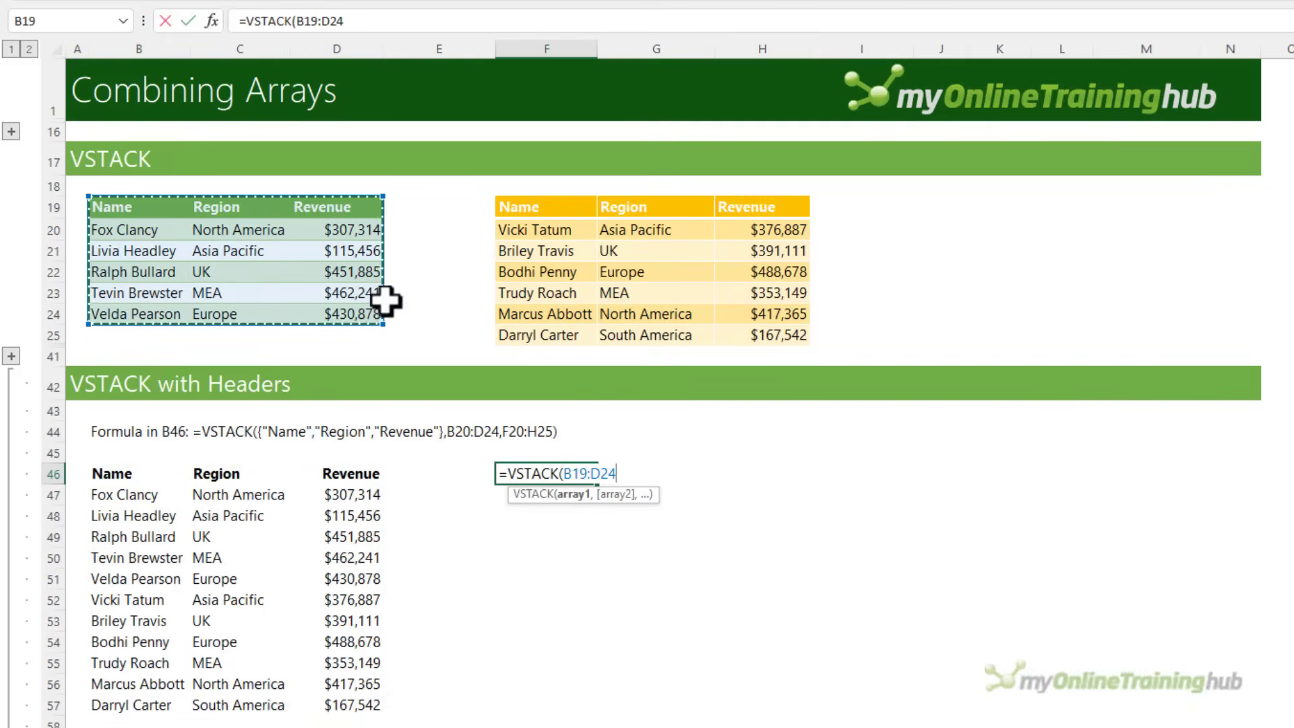
{"action": "type", "text": ","}
{"action": "left_click_drag", "start_coordinate": [508, 230], "coordinate": [802, 336]}
{"action": "type", "text": ")"}
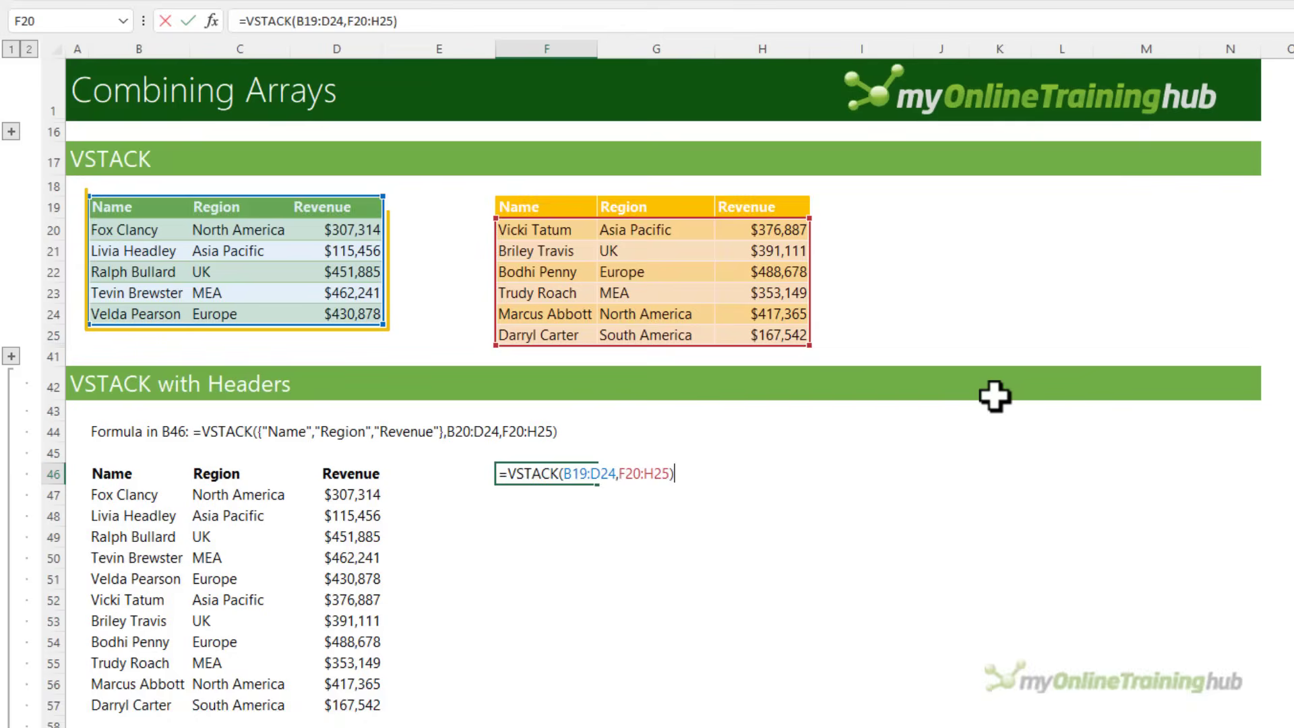
{"action": "key", "text": "Return"}
{"action": "key", "text": "Up"}
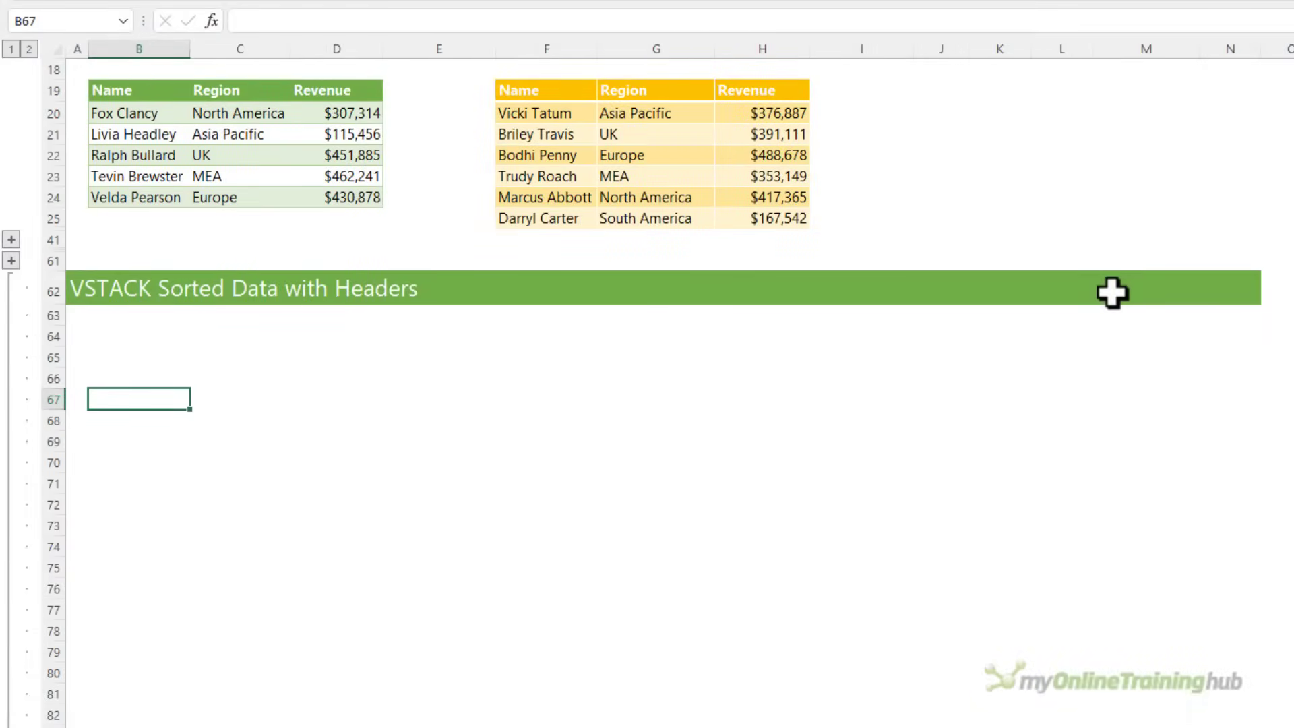
In B67, enter =VSTACK({"Name","Region","Revenue"},SORT(VSTACK(B20:D24,F20:H25),3,-1)) to sort by Revenue descending.
{"action": "type", "text": "=vs"}
{"action": "key", "text": "Tab"}
{"action": "type", "text": "{\"Name\",\""}
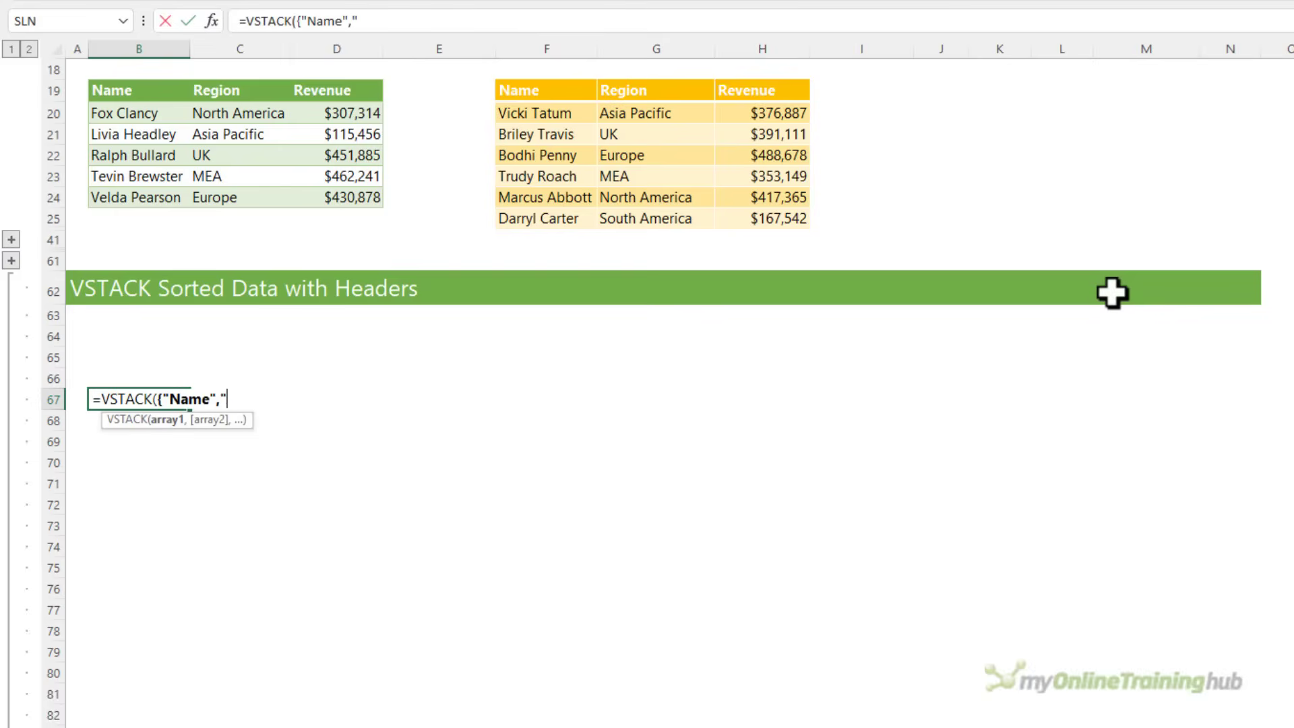
{"action": "type", "text": "Region\",\"Revenue\"},"}
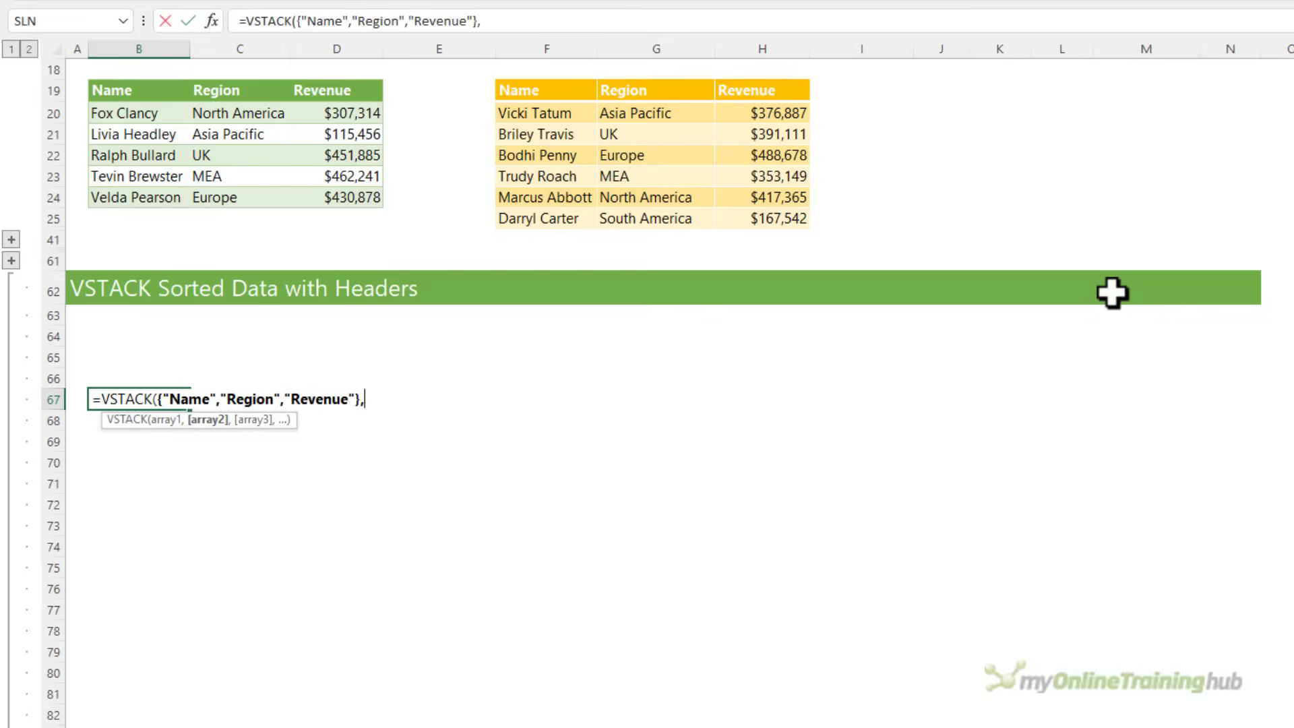
{"action": "type", "text": "sort"}
{"action": "key", "text": "Tab"}
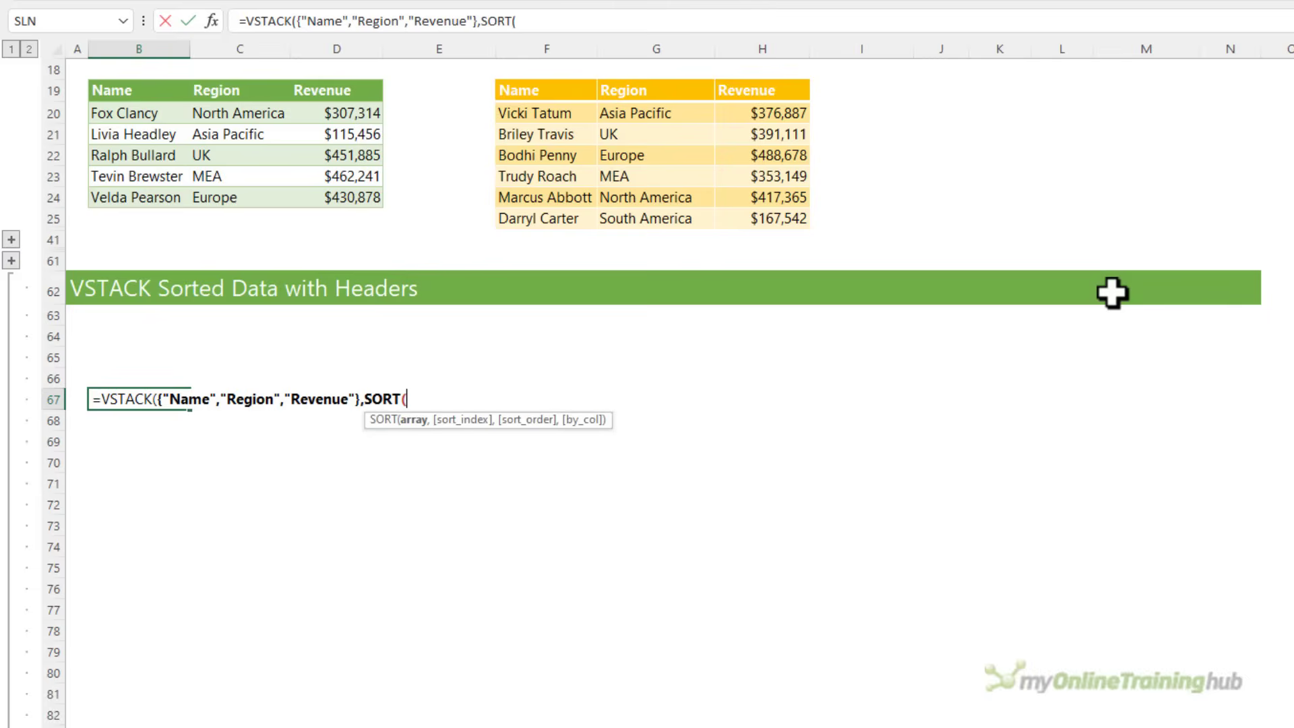
{"action": "type", "text": "vs"}
{"action": "key", "text": "Tab"}
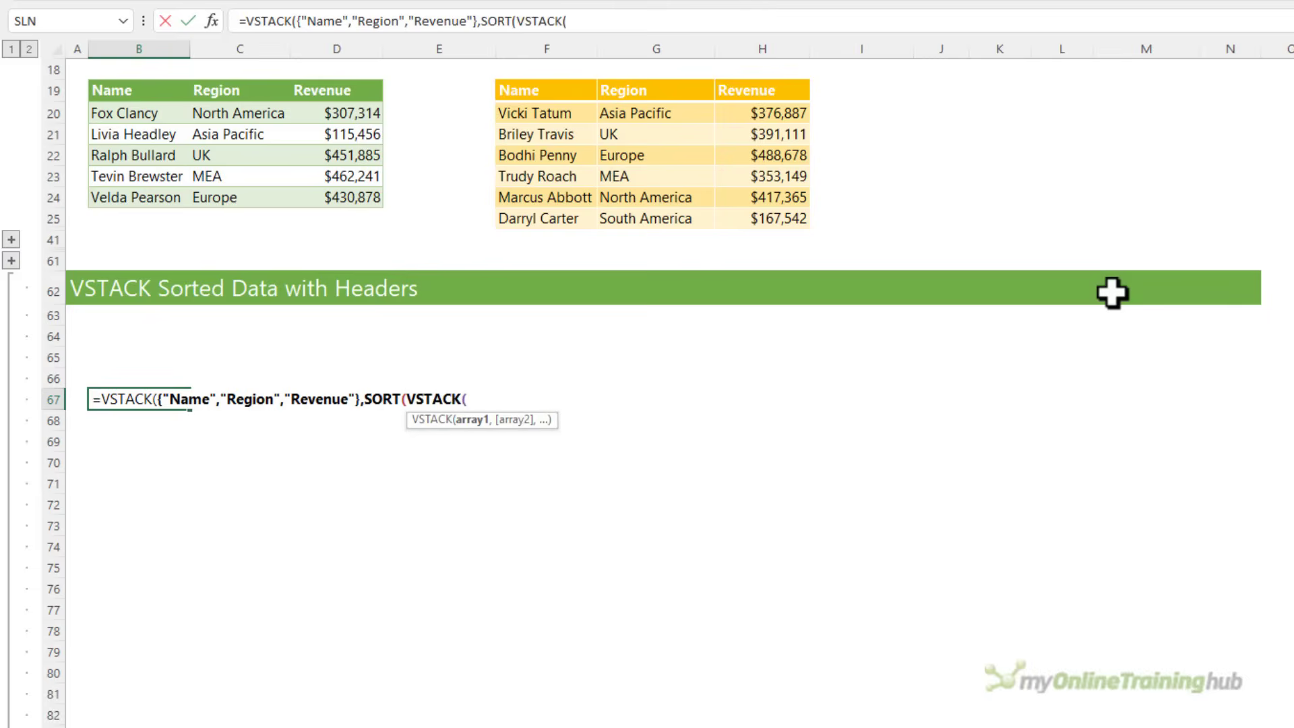
{"action": "left_click_drag", "start_coordinate": [128, 115], "coordinate": [347, 201]}
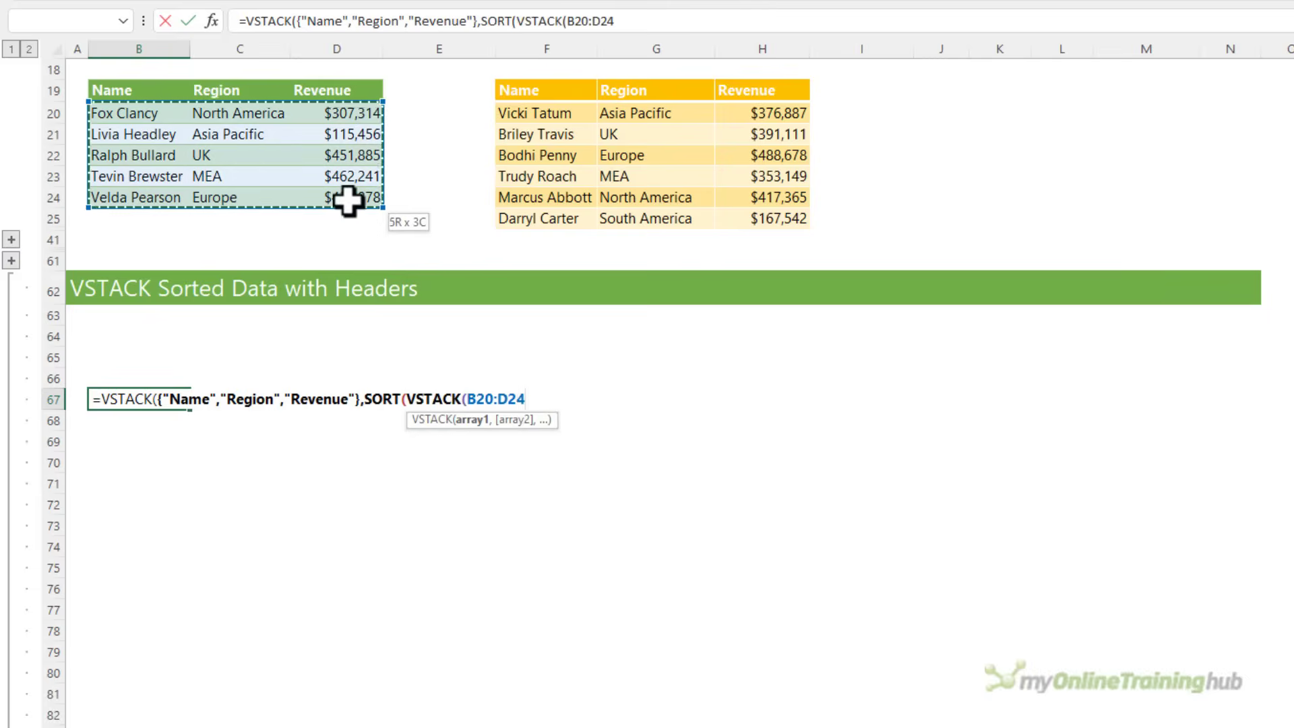
{"action": "type", "text": ","}
{"action": "left_click_drag", "start_coordinate": [539, 114], "coordinate": [728, 219]}
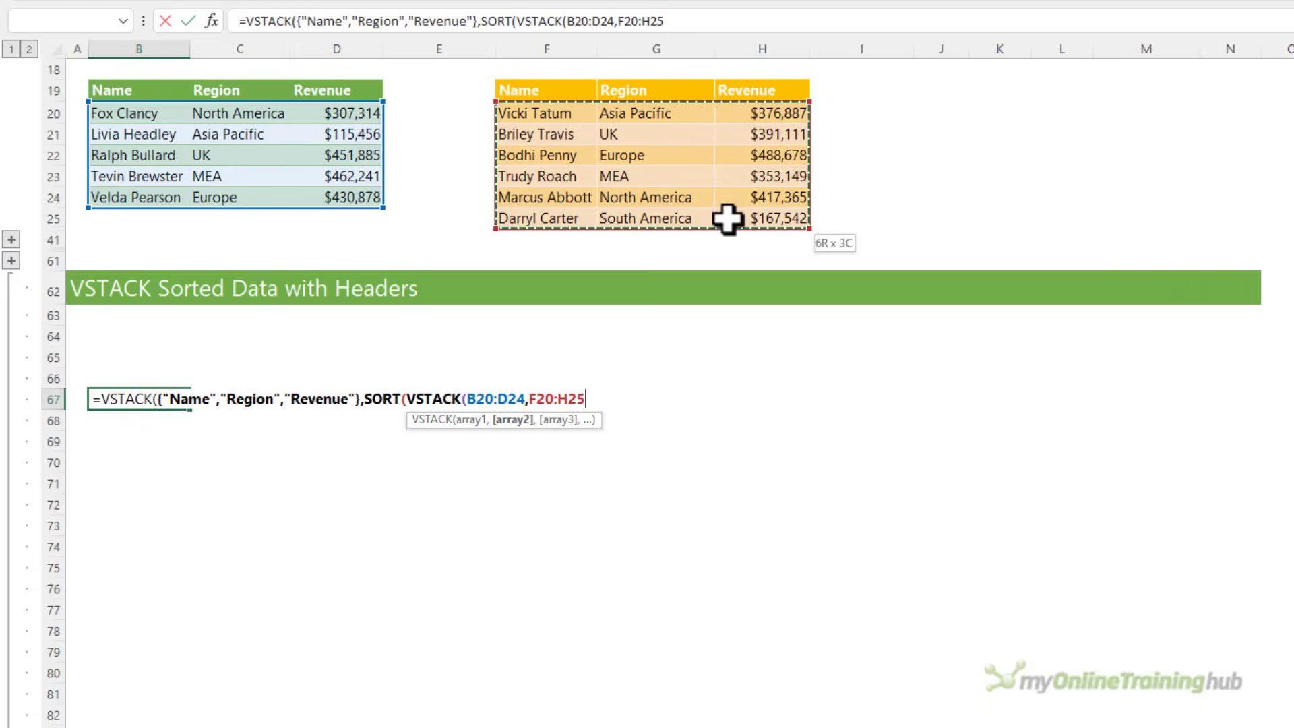
{"action": "type", "text": "),"}
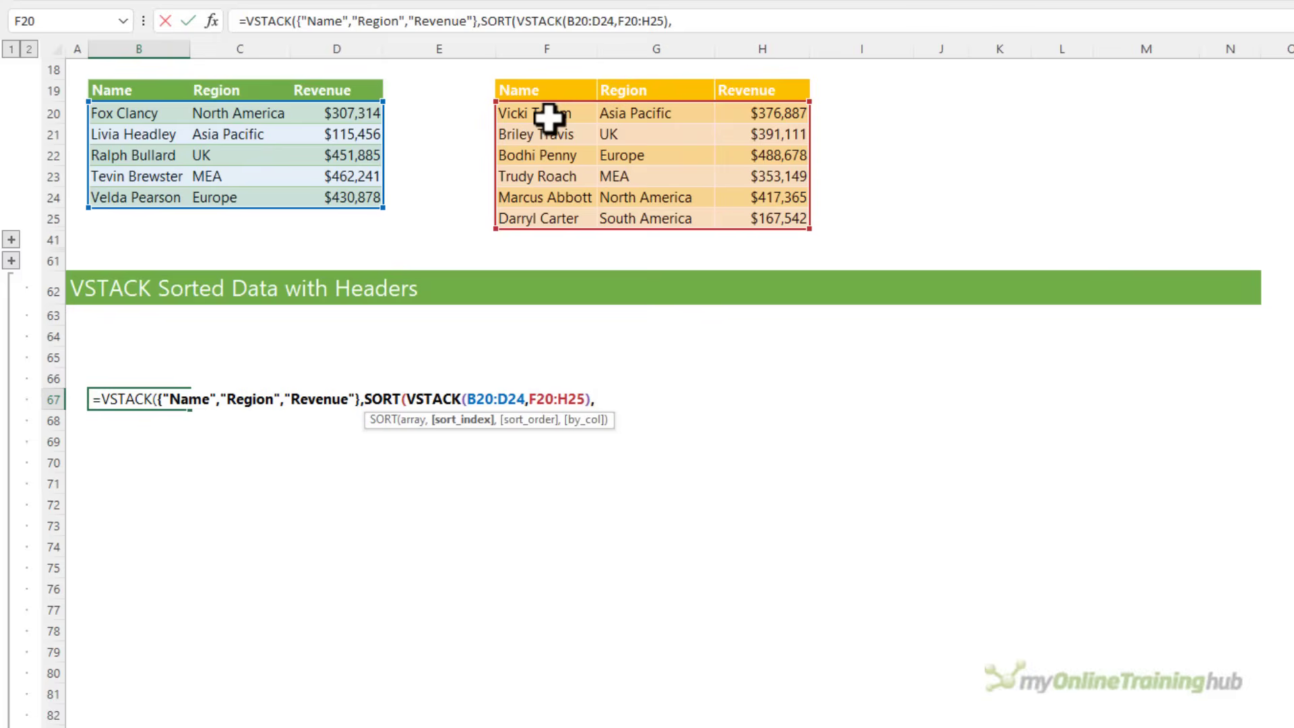
{"action": "type", "text": "3,"}
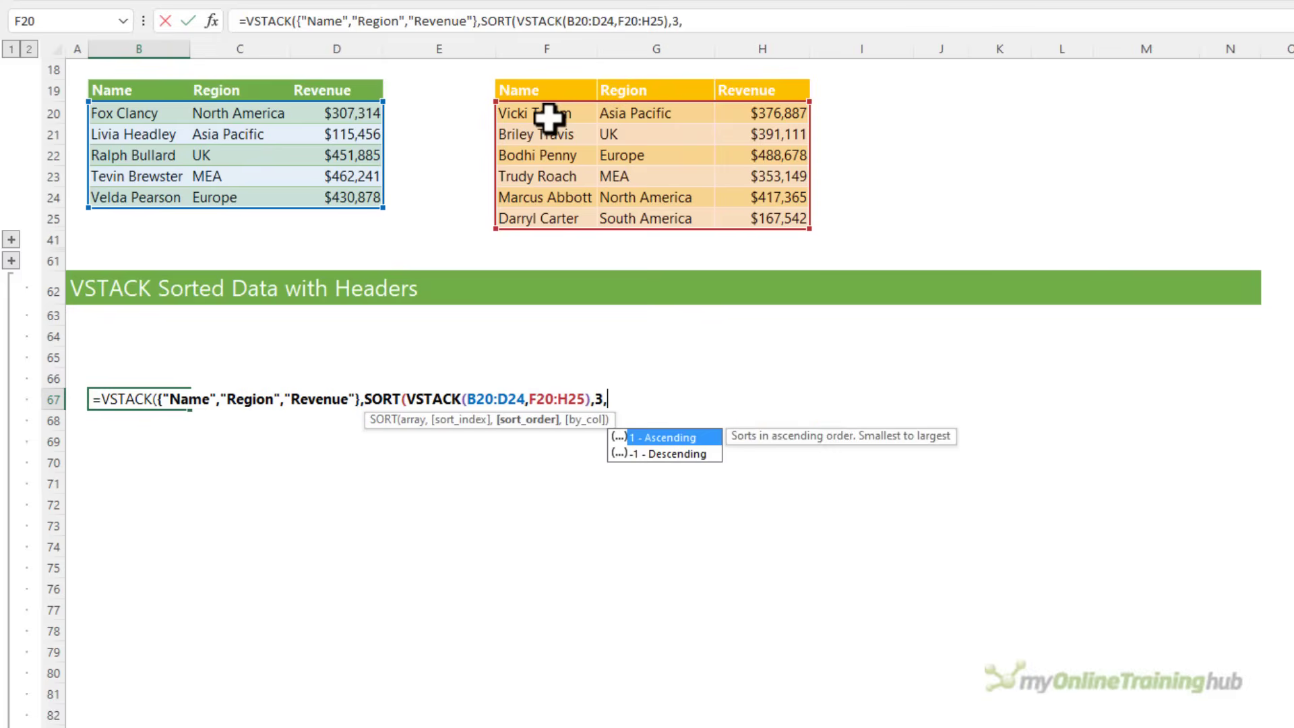
{"action": "type", "text": "-1"}
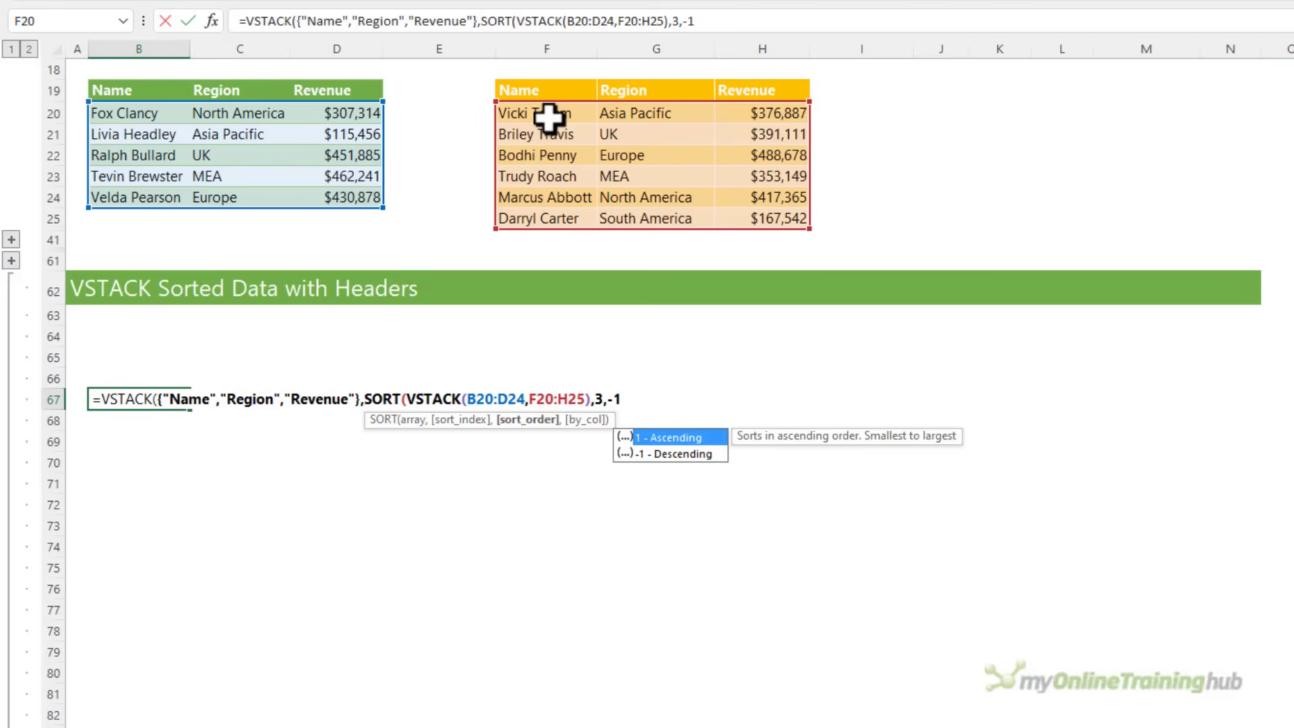
{"action": "type", "text": "))"}
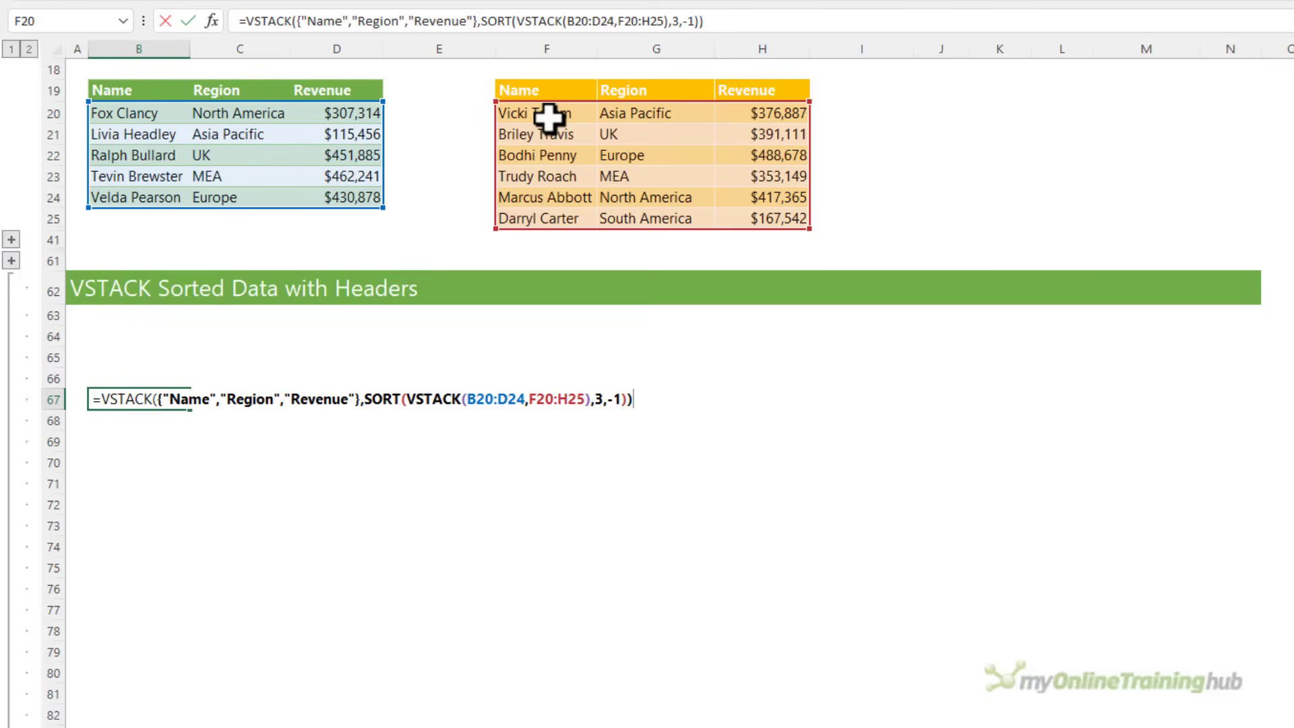
{"action": "key", "text": "Return"}
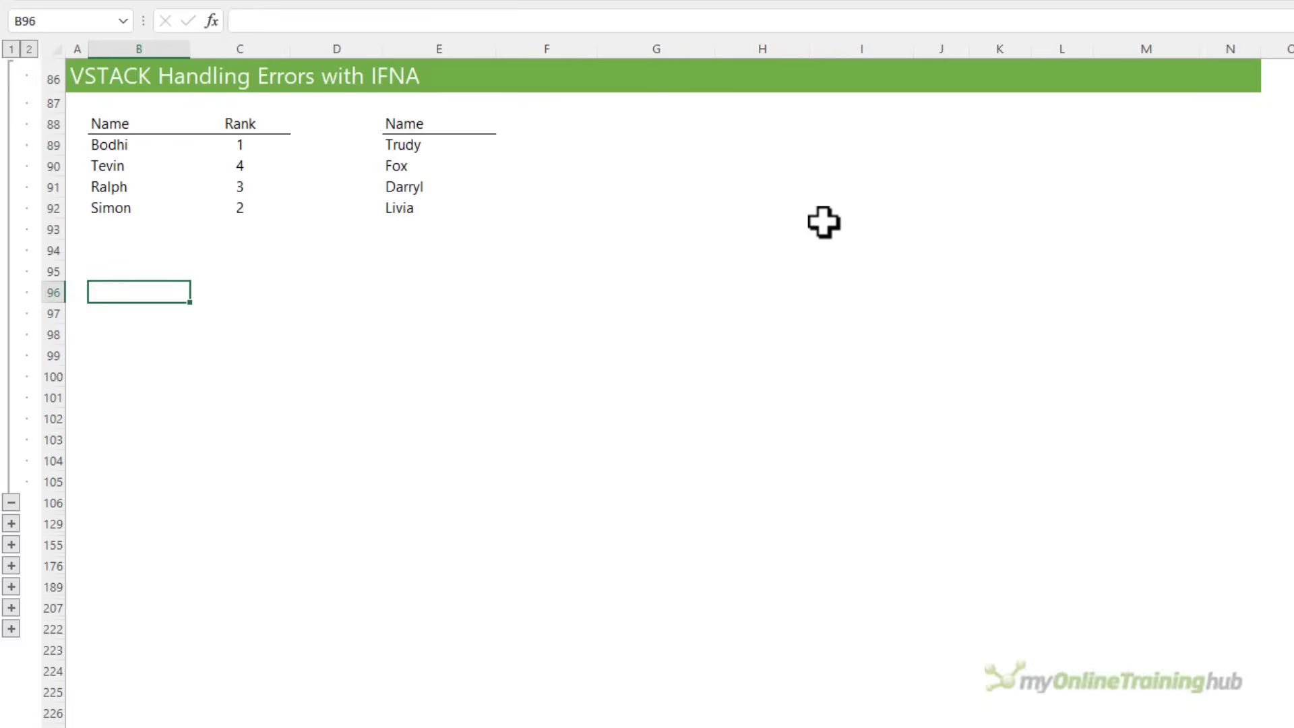
In B96, enter =VSTACK(B89:C92,E89:E92) to stack both name lists.
{"action": "type", "text": "=VSTACK("}
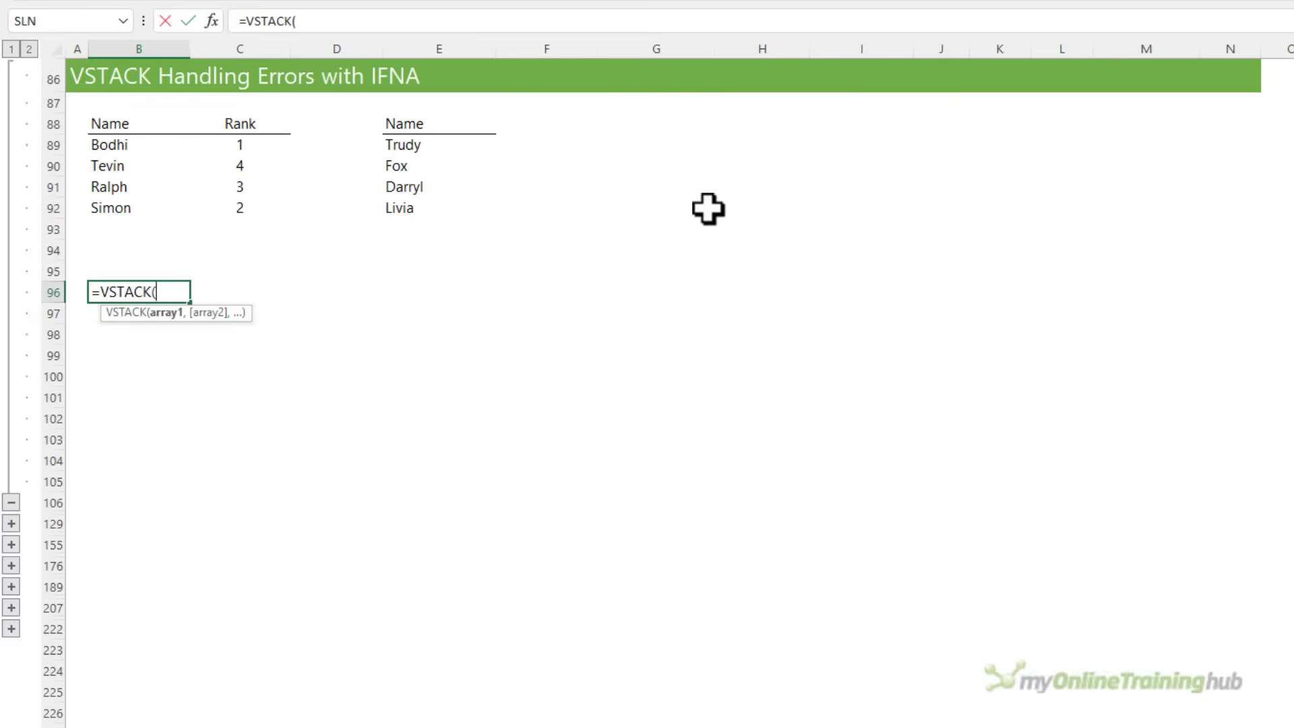
{"action": "left_click_drag", "start_coordinate": [104, 143], "coordinate": [249, 205]}
{"action": "type", "text": ","}
{"action": "left_click_drag", "start_coordinate": [393, 141], "coordinate": [422, 203]}
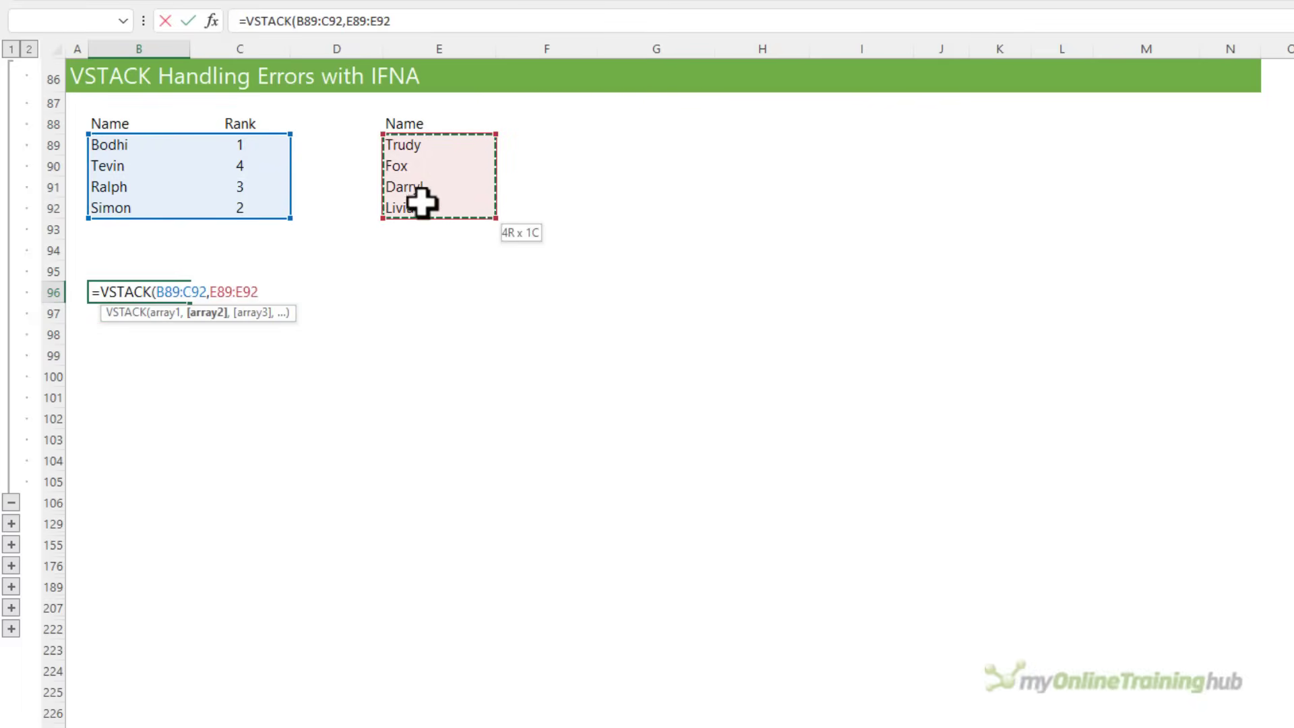
{"action": "type", "text": ")"}
{"action": "key", "text": "ctrl+Return"}
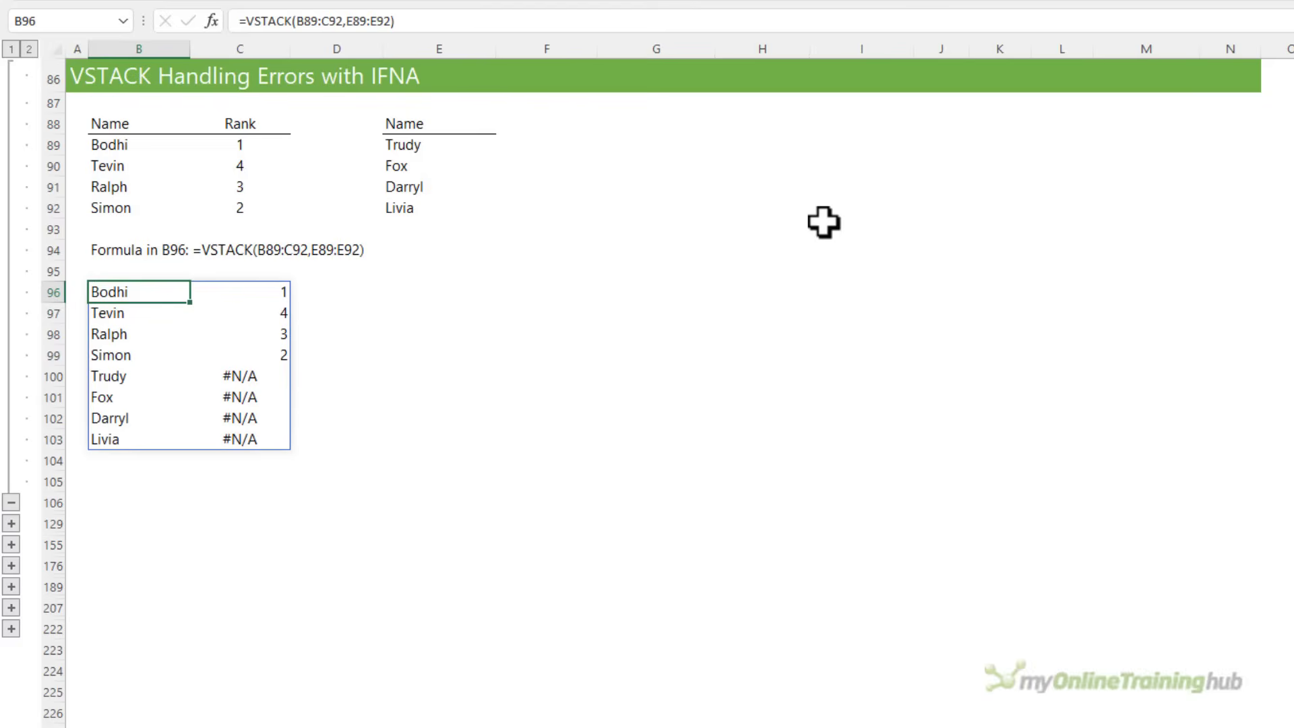
Wrap the B96 formula in IFNA with an empty "" replacement so #N/A ranks show blank.
{"action": "left_click", "coordinate": [244, 21]}
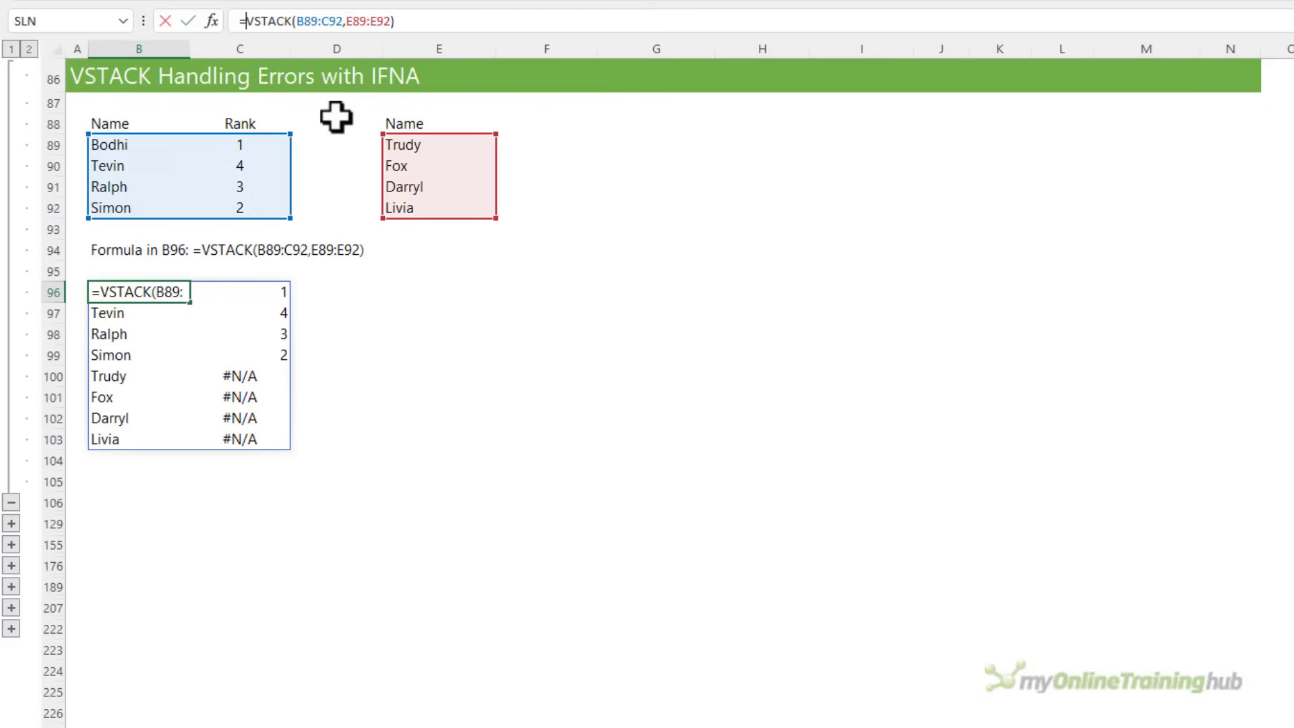
{"action": "type", "text": "IFNA("}
{"action": "key", "text": "End"}
{"action": "type", "text": ",\"\")"}
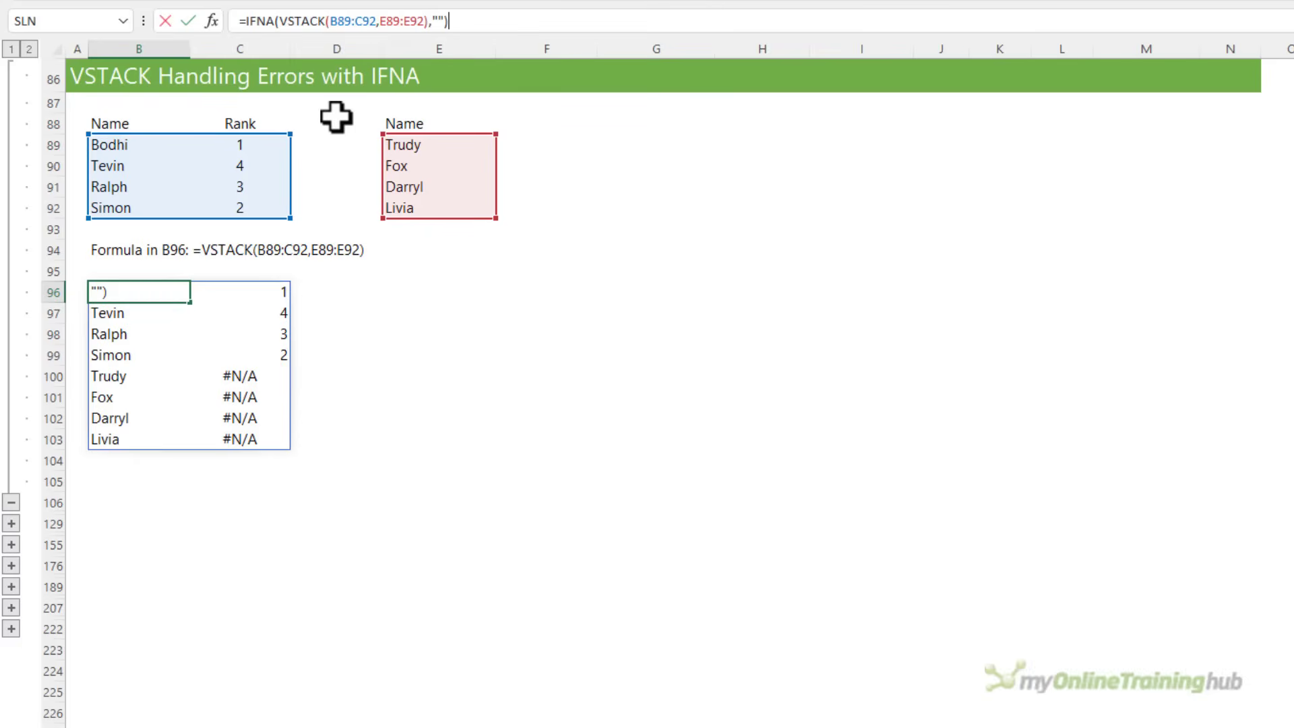
{"action": "key", "text": "Left"}
{"action": "type", "text": "Missing Data"}
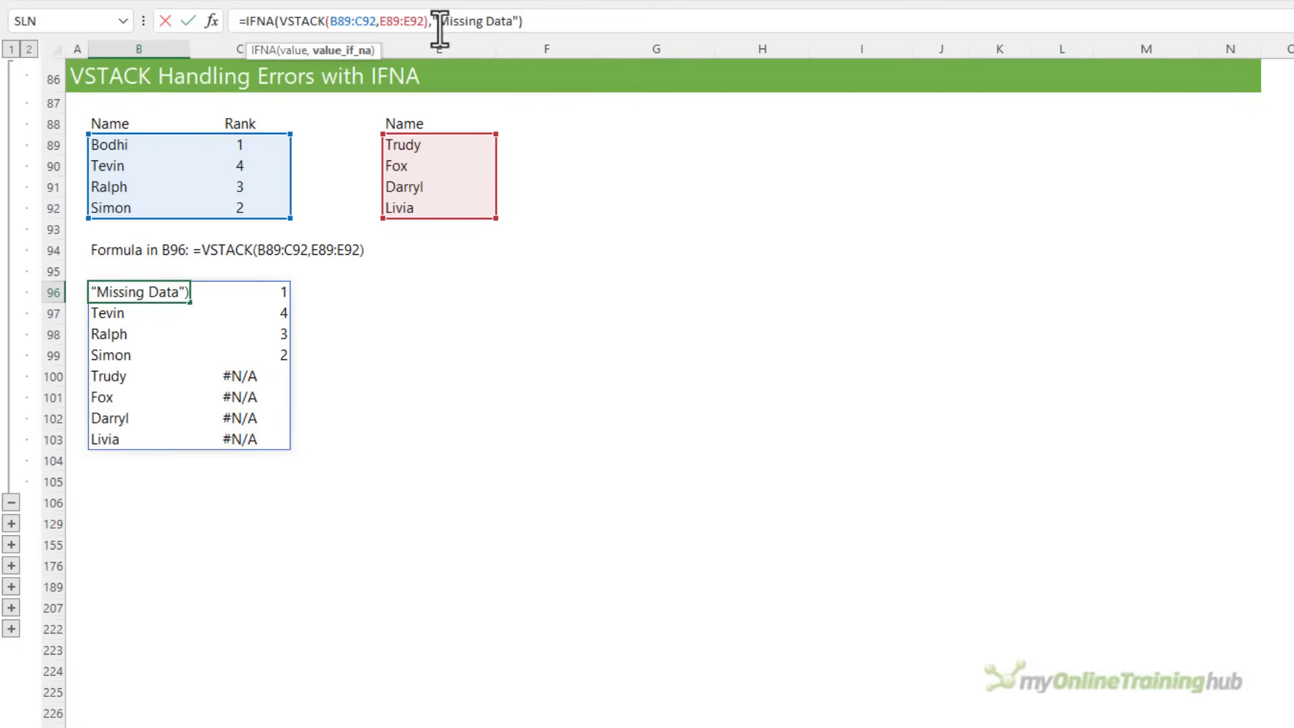
{"action": "left_click_drag", "start_coordinate": [437, 21], "coordinate": [513, 21]}
{"action": "key", "text": "BackSpace"}
{"action": "key", "text": "Return"}
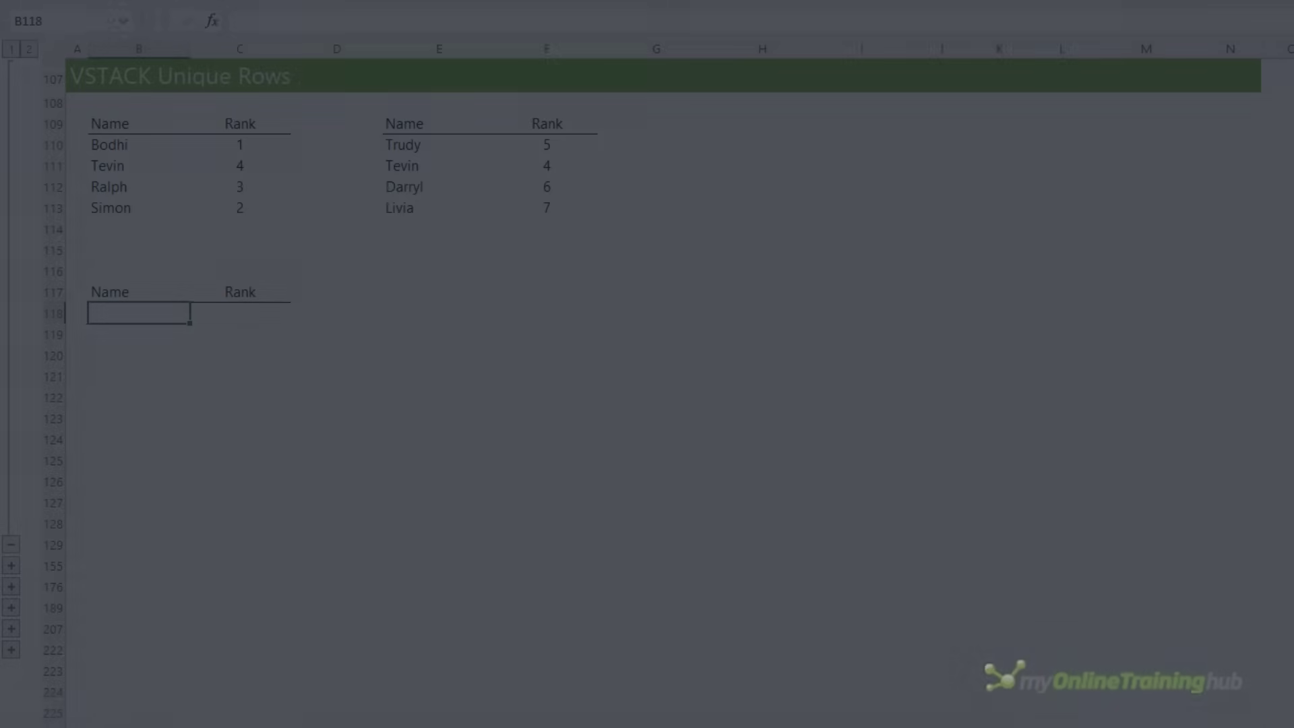
In B118, enter =UNIQUE(VSTACK(B110:C113,E110:F113)) to combine both tables' unique rows.
{"action": "type", "text": "=uni"}
{"action": "key", "text": "Down"}
{"action": "key", "text": "Down"}
{"action": "key", "text": "Tab"}
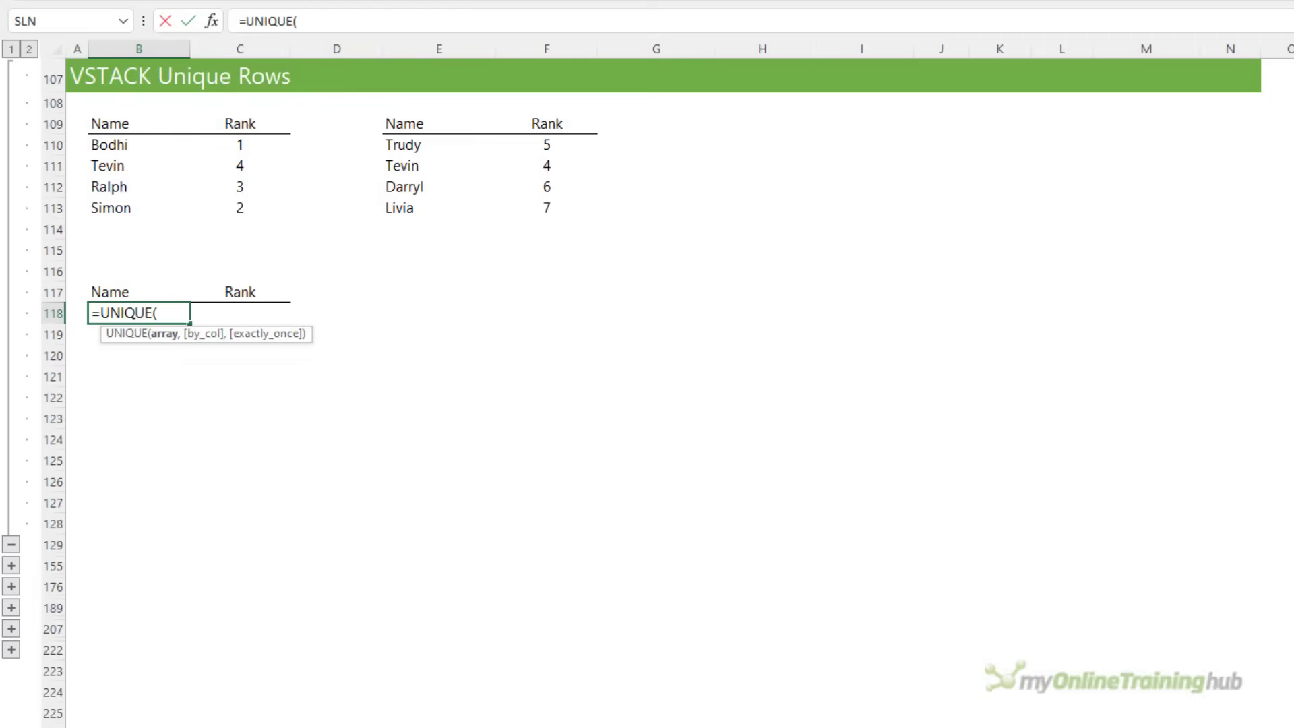
{"action": "type", "text": "VSTACK("}
{"action": "left_click_drag", "start_coordinate": [102, 144], "coordinate": [251, 202]}
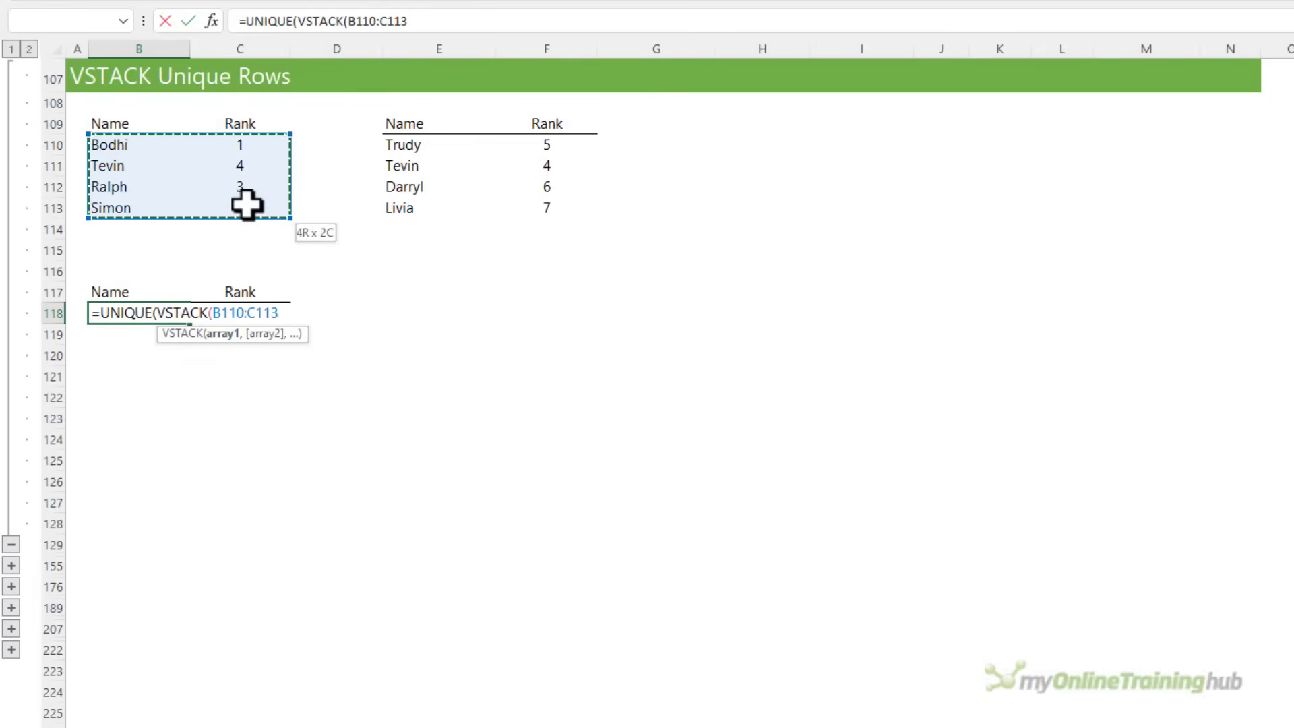
{"action": "type", "text": ","}
{"action": "left_click", "coordinate": [413, 136]}
{"action": "key", "text": "ctrl+shift+Down"}
{"action": "key", "text": "ctrl+shift+Right"}
{"action": "type", "text": "))"}
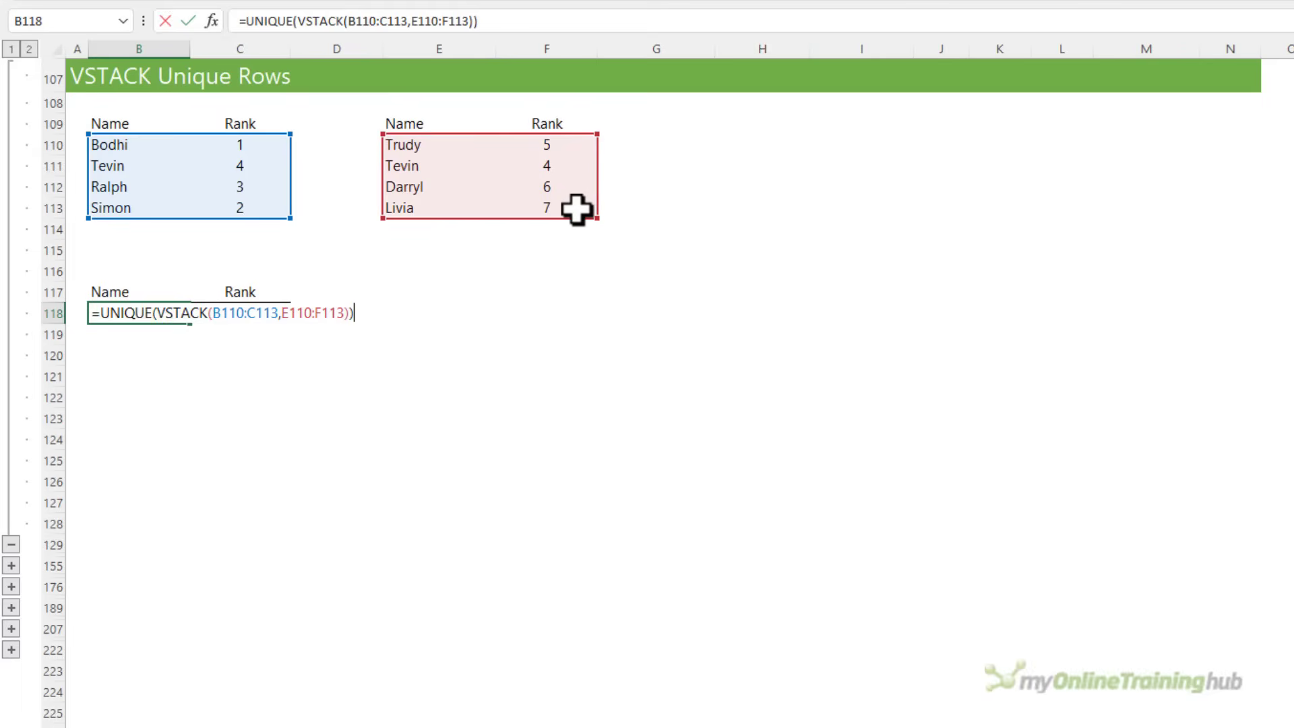
Wrap the B118 formula in SORT to list the unique rows alphabetically.
{"action": "left_click", "coordinate": [100, 314]}
{"action": "type", "text": "sor"}
{"action": "key", "text": "Tab"}
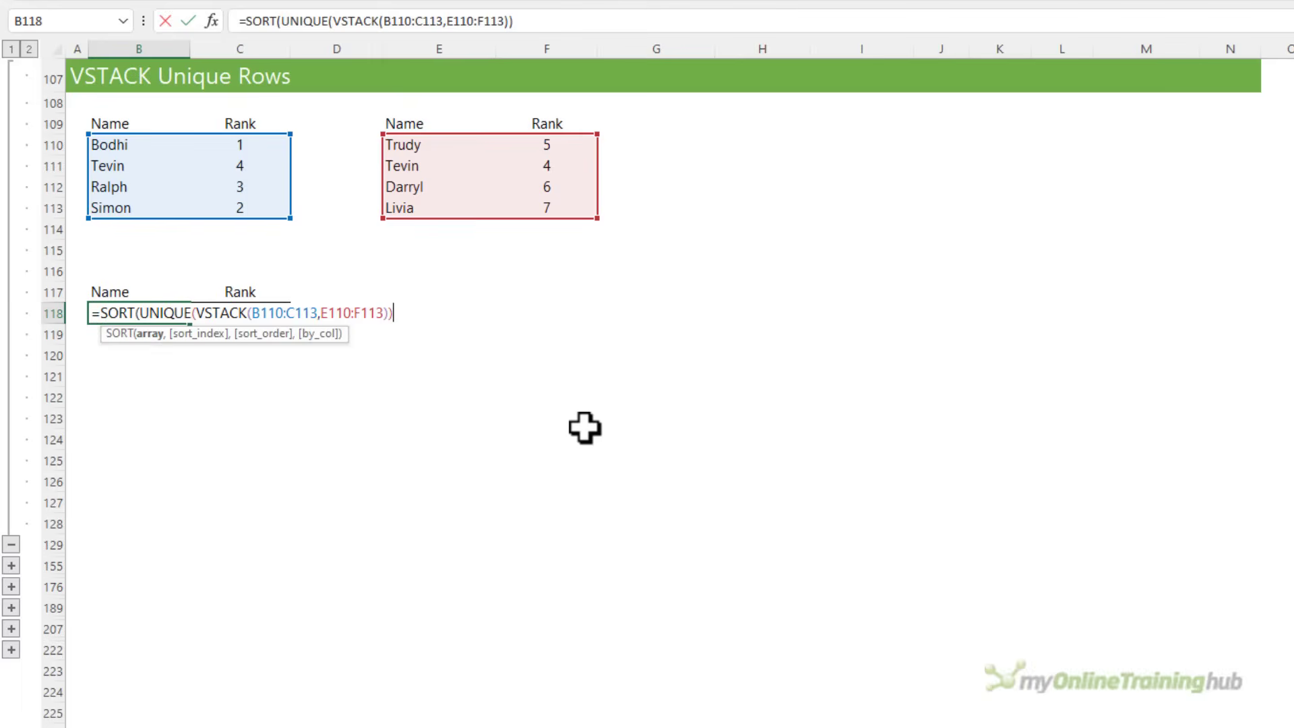
{"action": "key", "text": "End"}
{"action": "type", "text": ")"}
{"action": "key", "text": "ctrl+Return"}
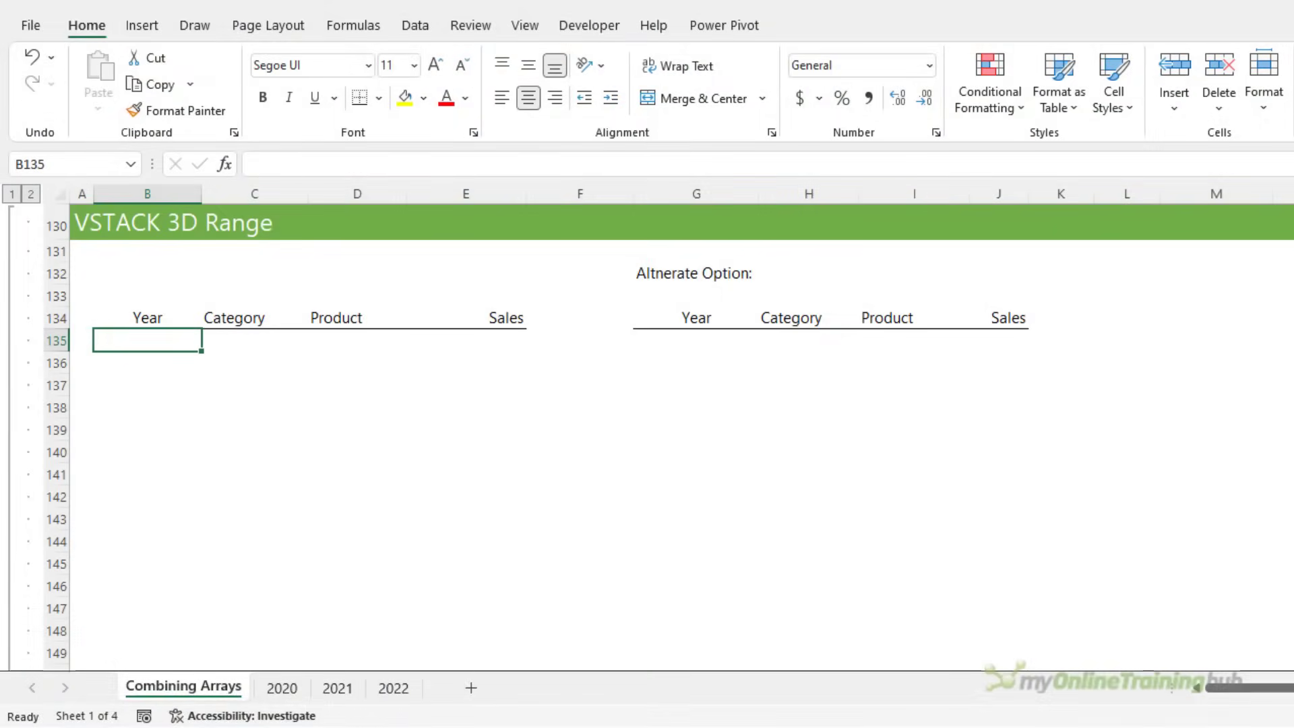
{"action": "left_click", "coordinate": [283, 686]}
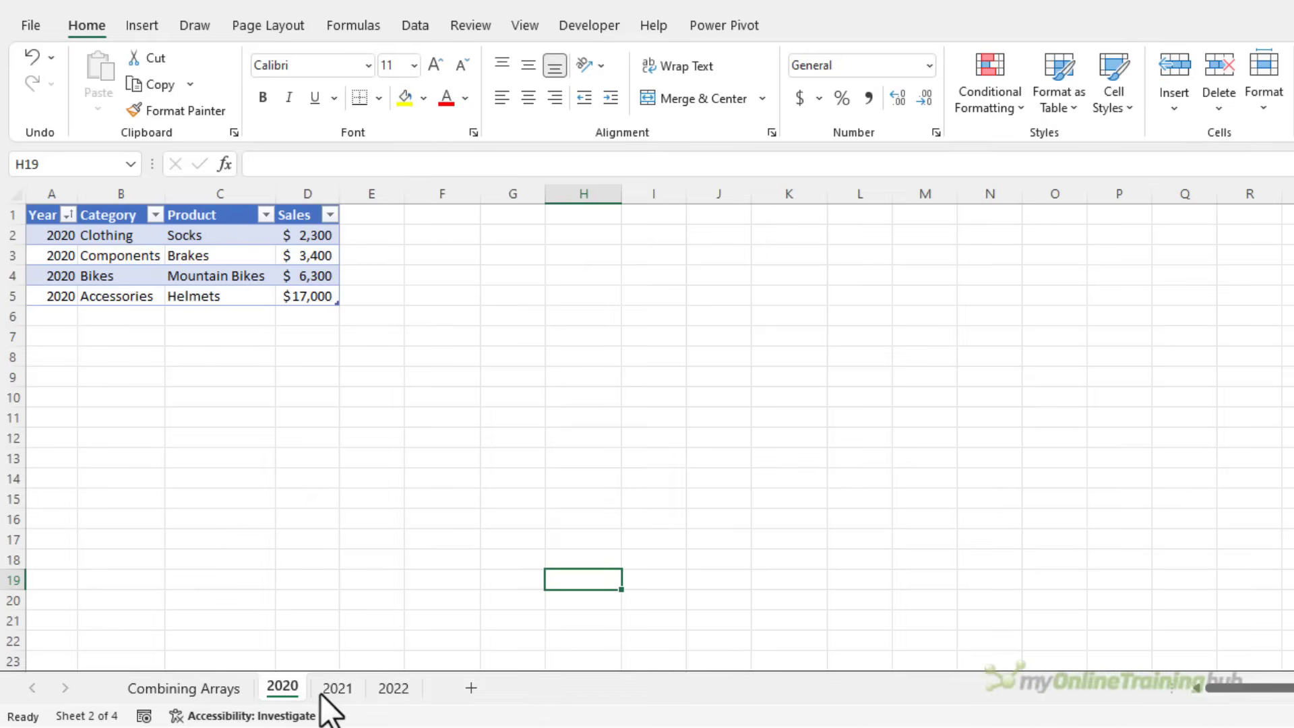
{"action": "left_click", "coordinate": [321, 692]}
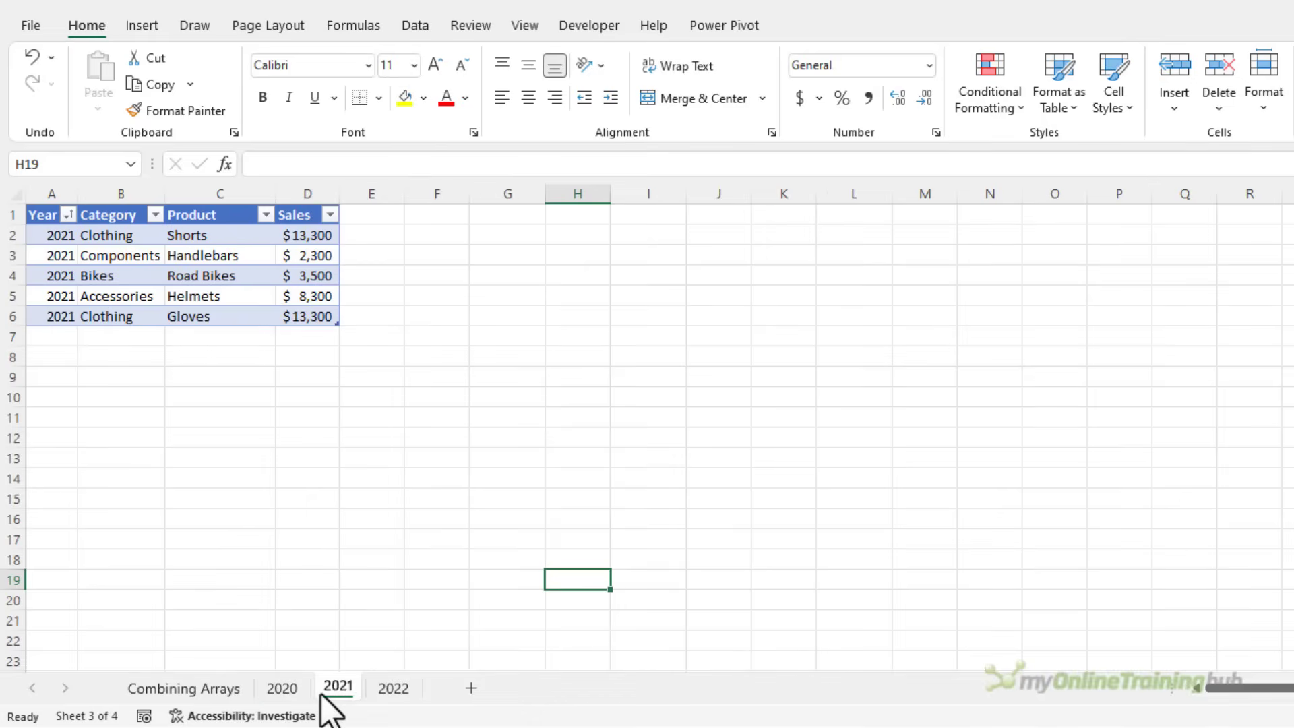
{"action": "left_click", "coordinate": [394, 687]}
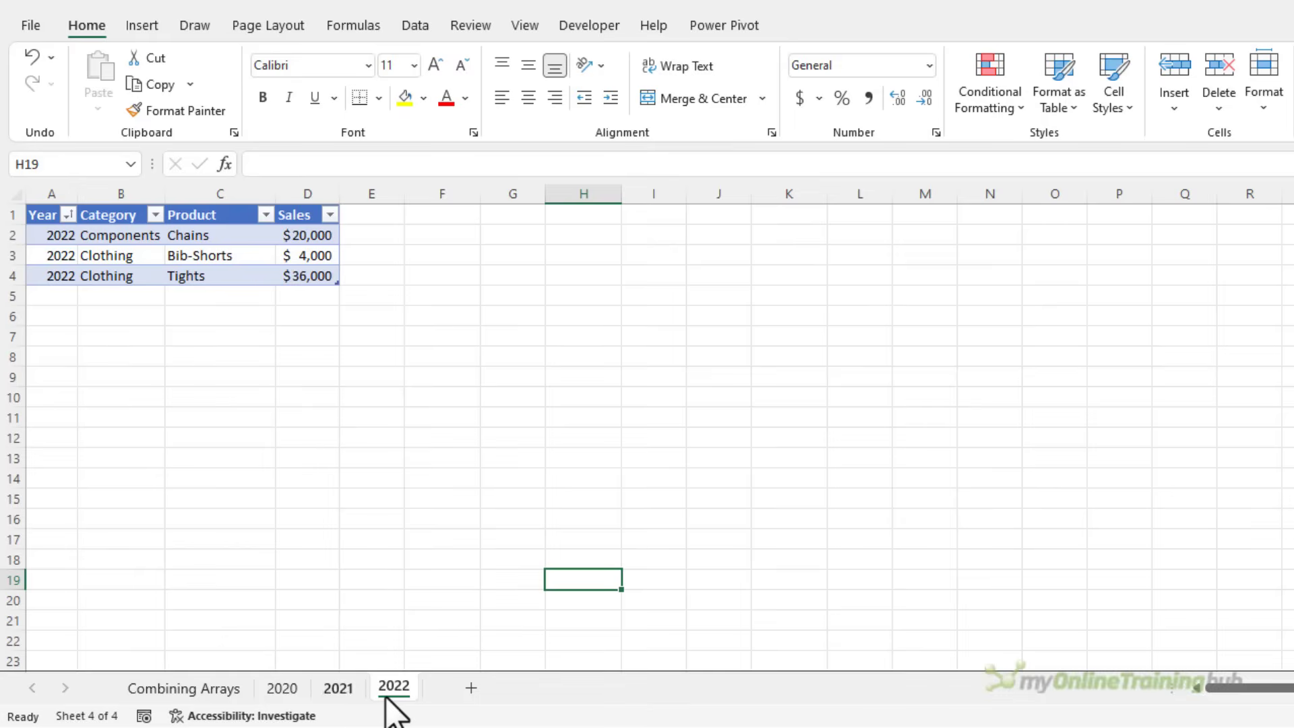
{"action": "left_click", "coordinate": [347, 693]}
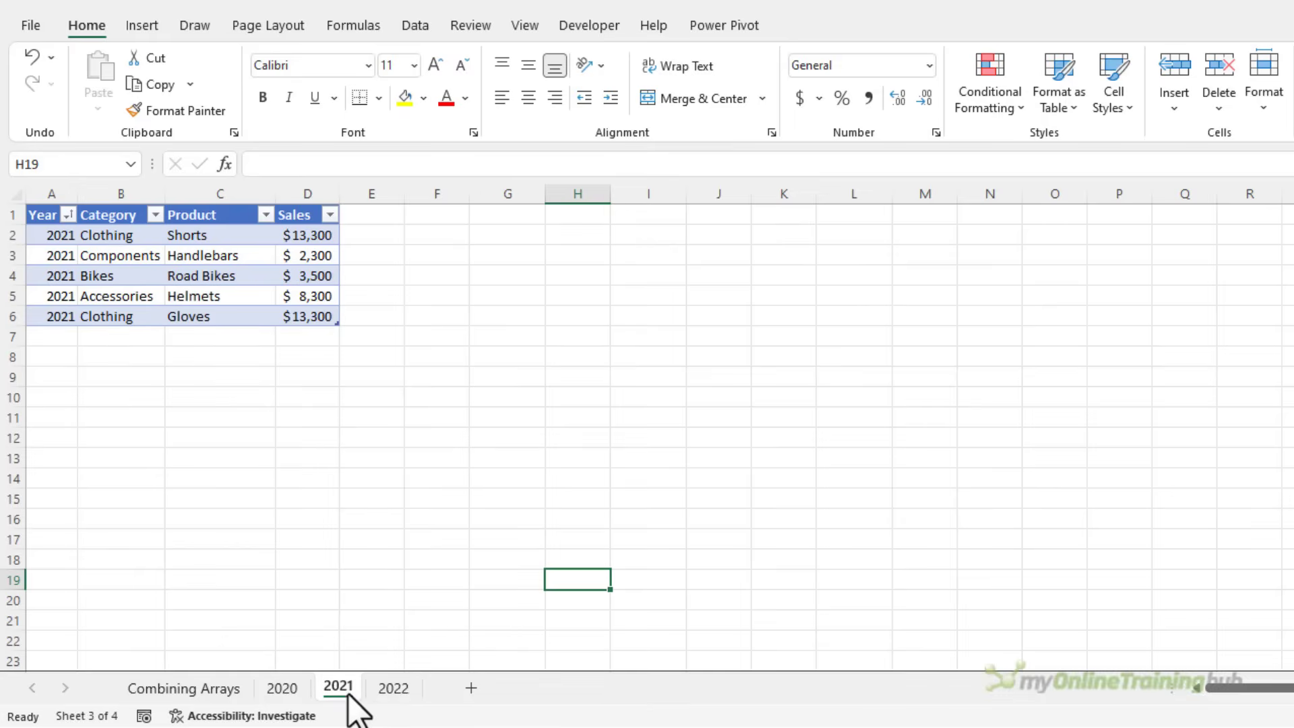
{"action": "left_click", "coordinate": [263, 687]}
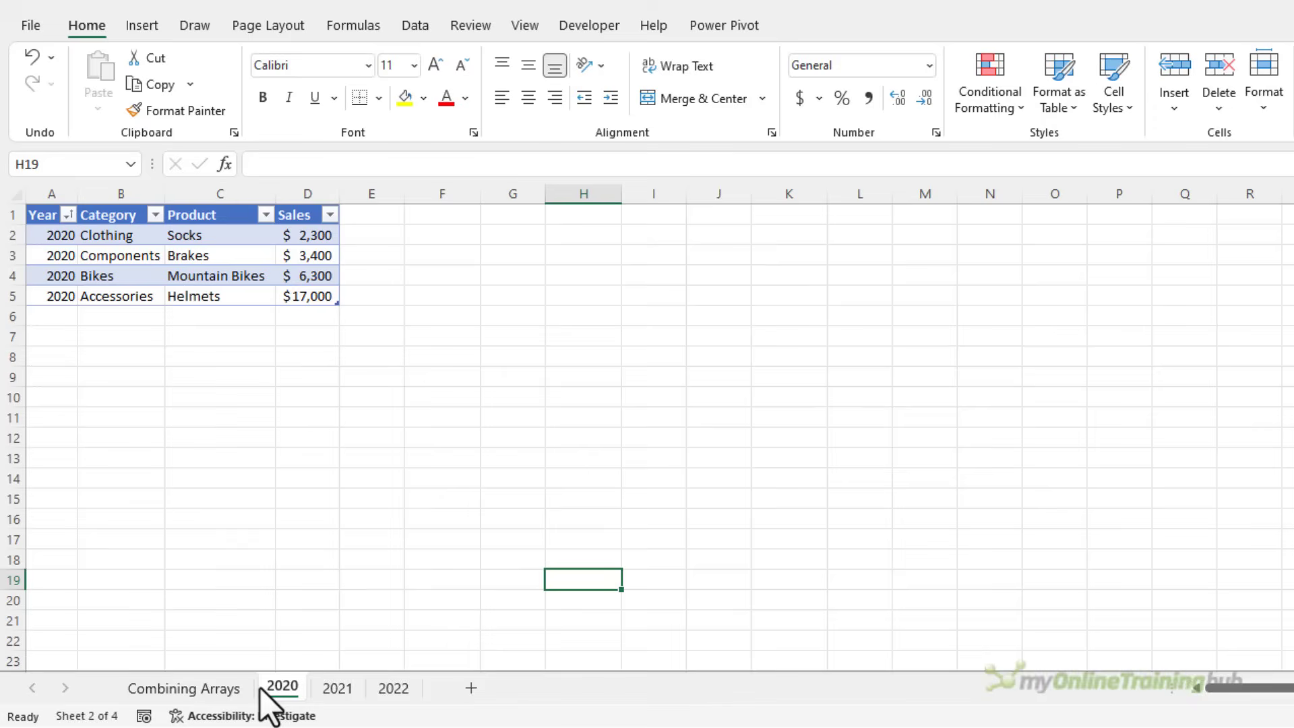
In B135 on Combining Arrays, enter =VSTACK('2020:2022'!A2:D6) spanning the 2020 to 2022 sheets.
{"action": "left_click", "coordinate": [259, 687]}
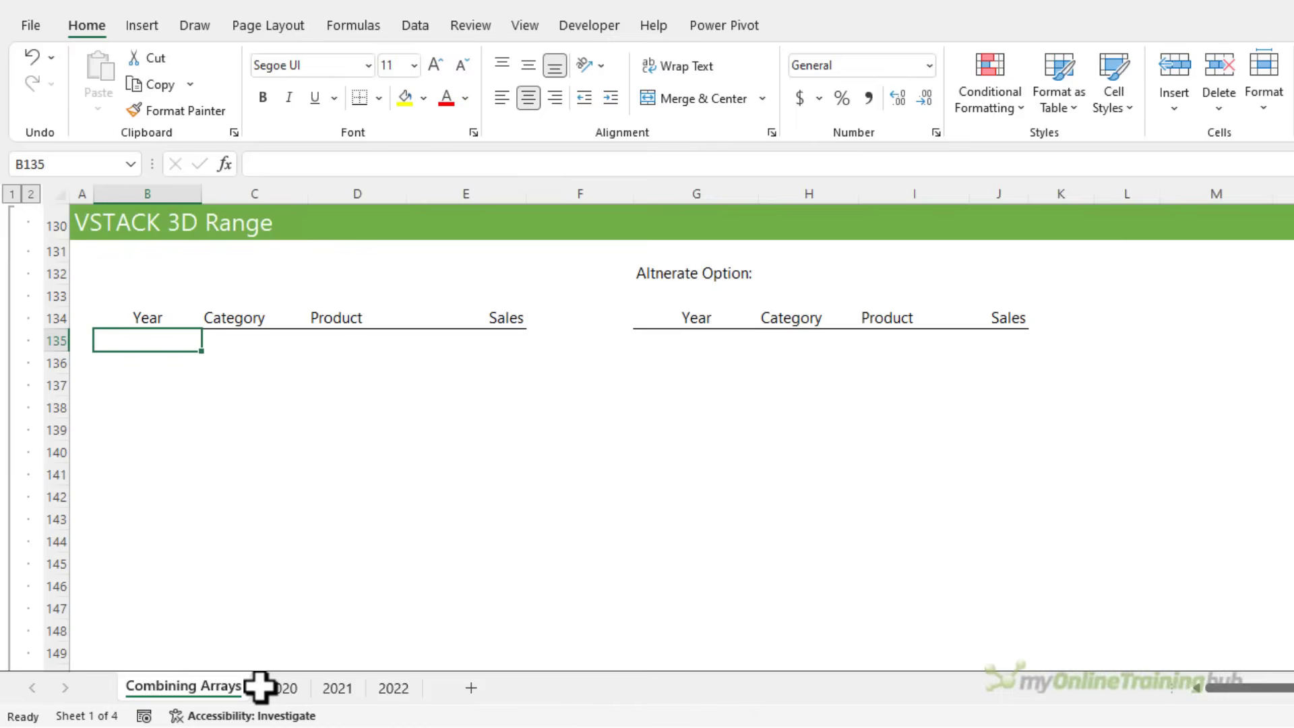
{"action": "type", "text": "=vs"}
{"action": "key", "text": "Tab"}
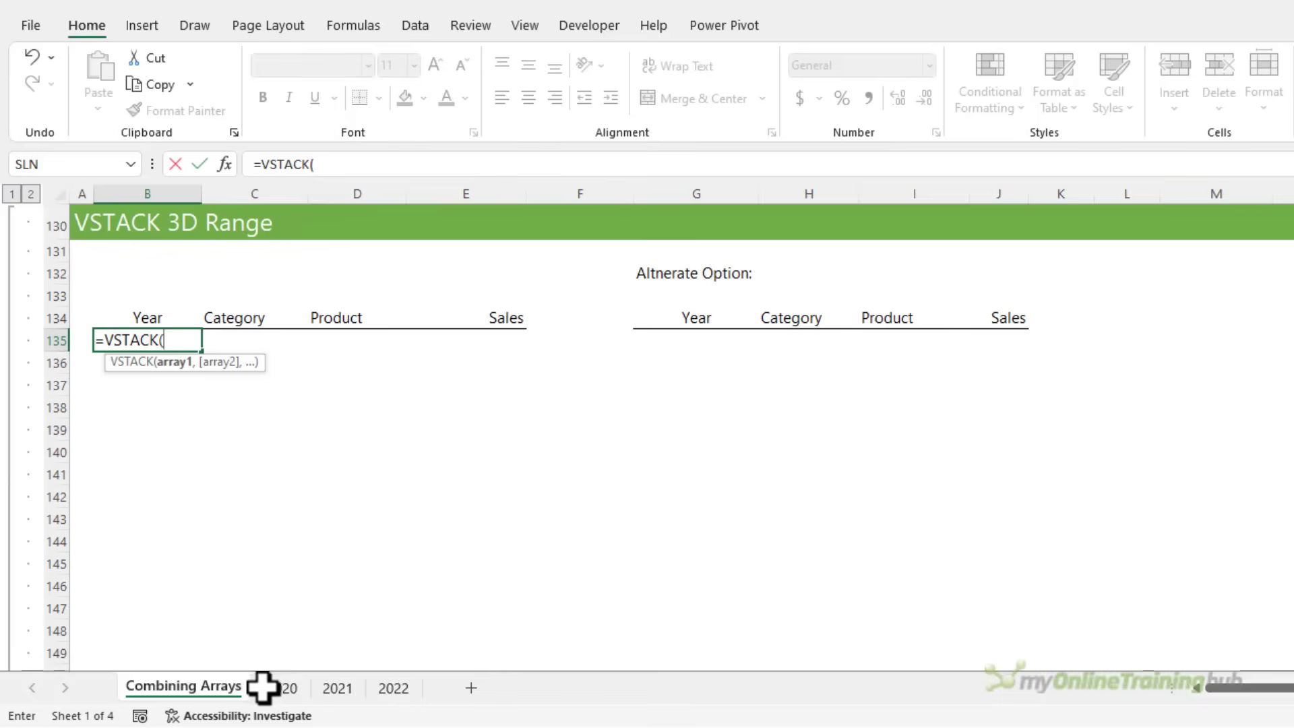
{"action": "left_click", "coordinate": [276, 687]}
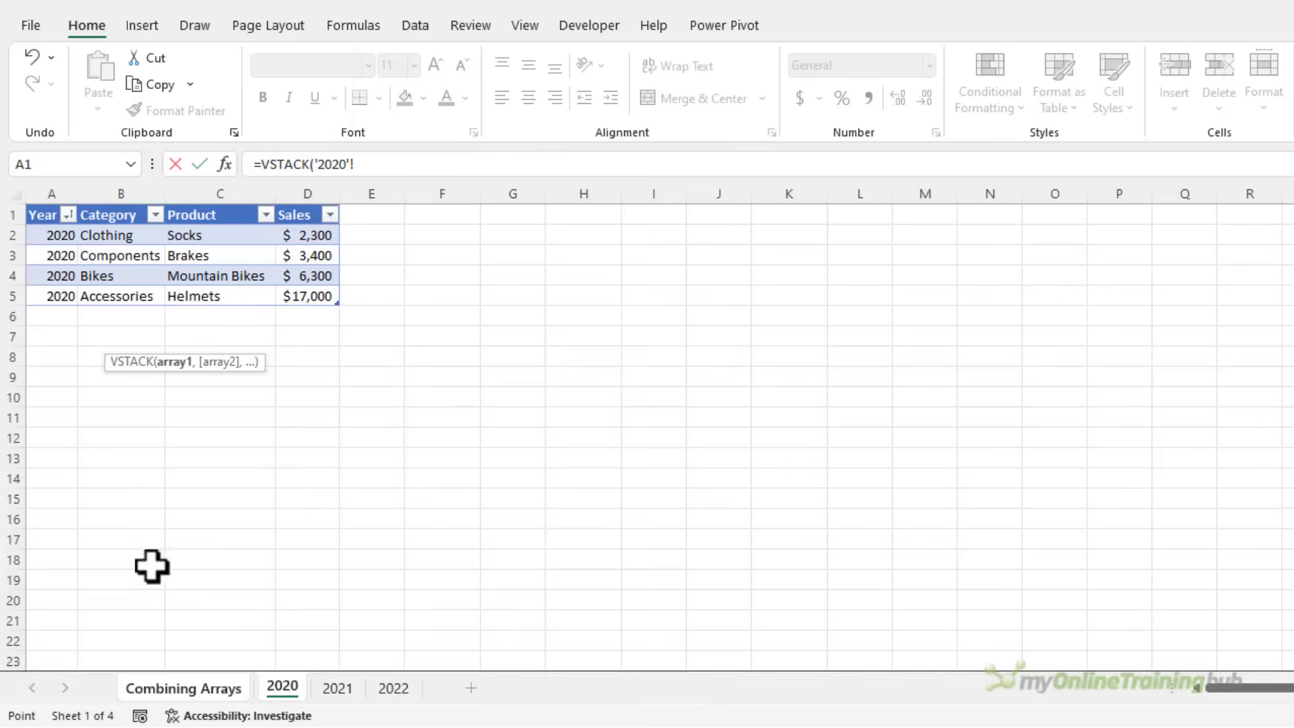
{"action": "left_click_drag", "start_coordinate": [60, 242], "coordinate": [307, 282]}
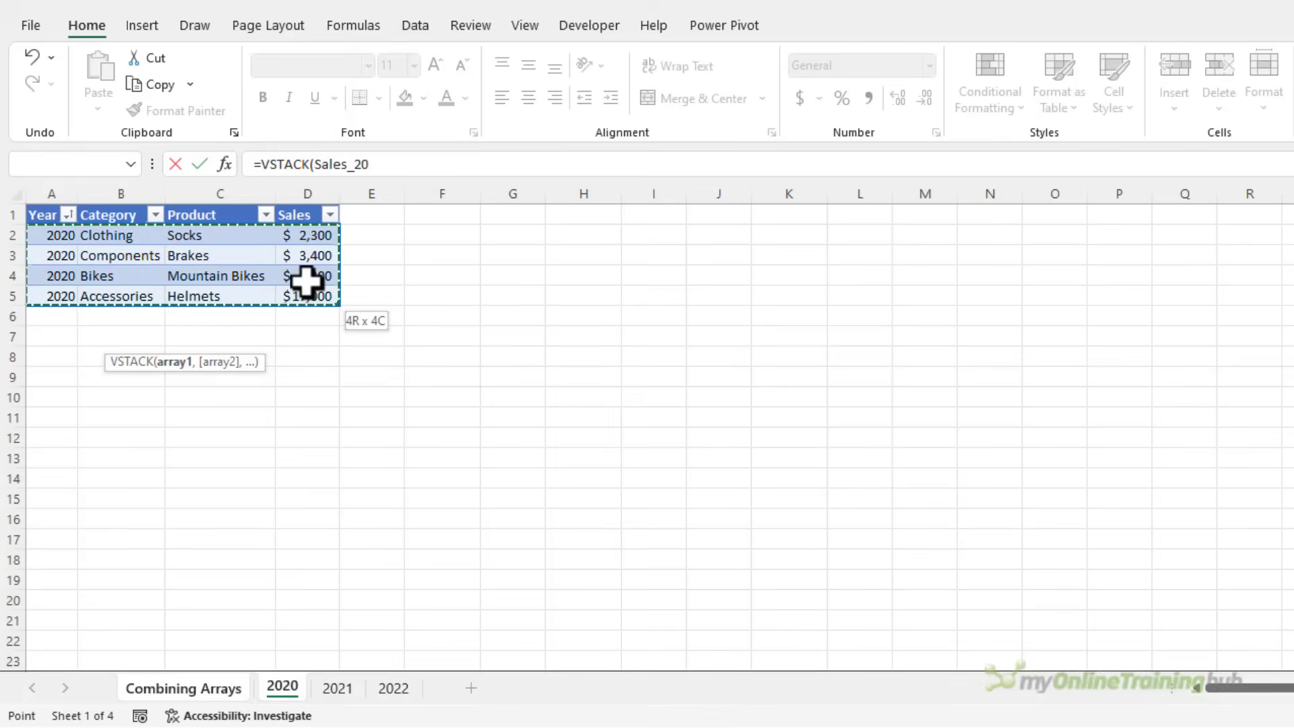
{"action": "key", "text": "shift+Down"}
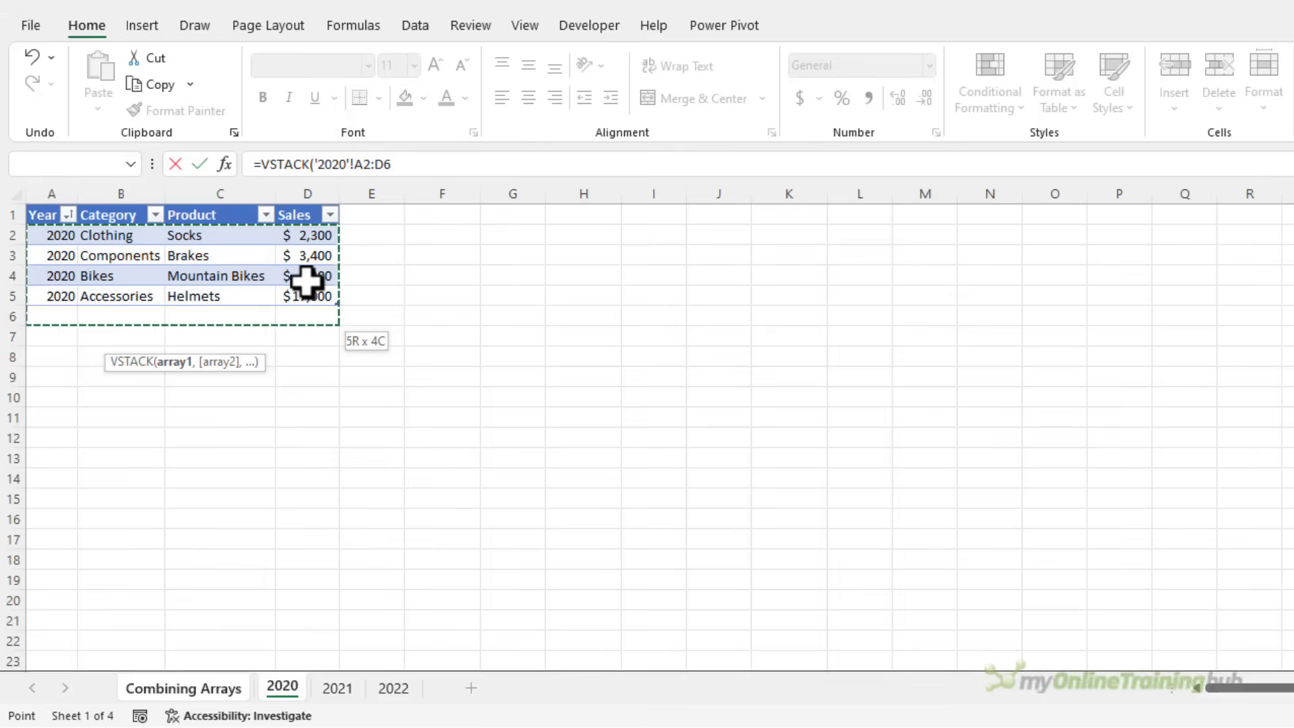
{"action": "key", "text": "shift"}
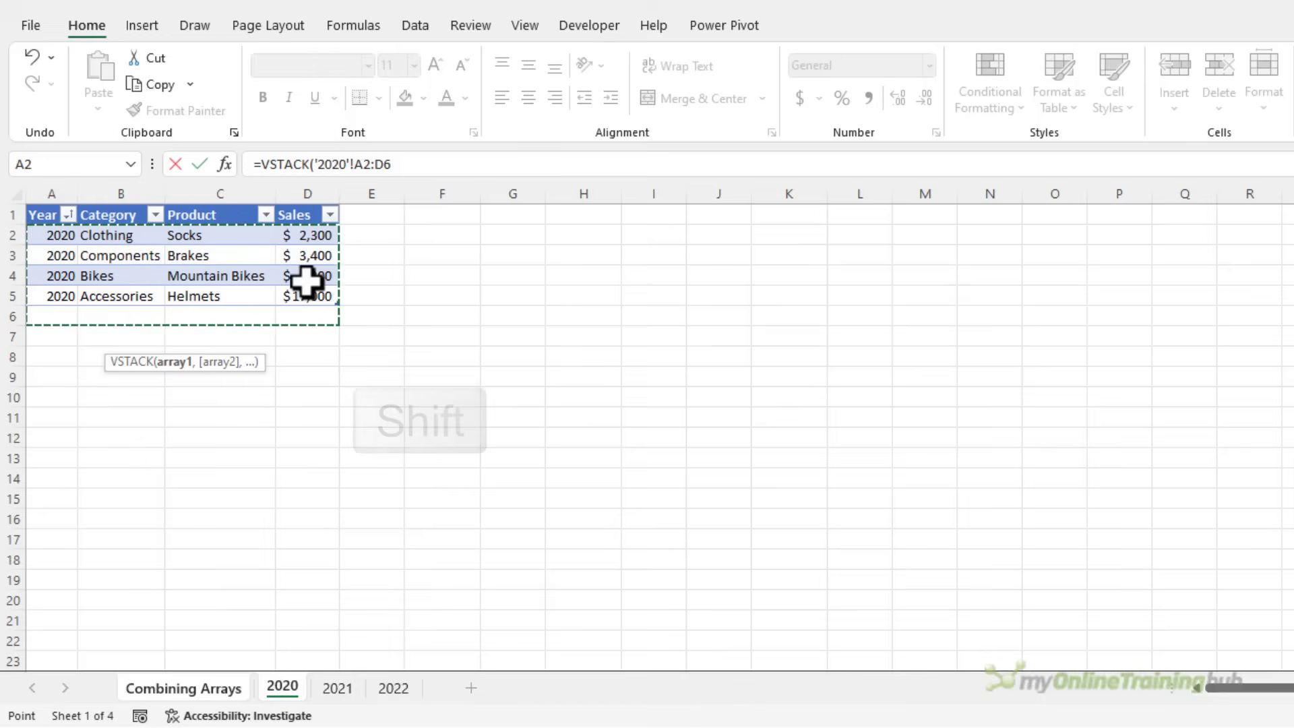
{"action": "left_click", "coordinate": [406, 691], "text": "shift"}
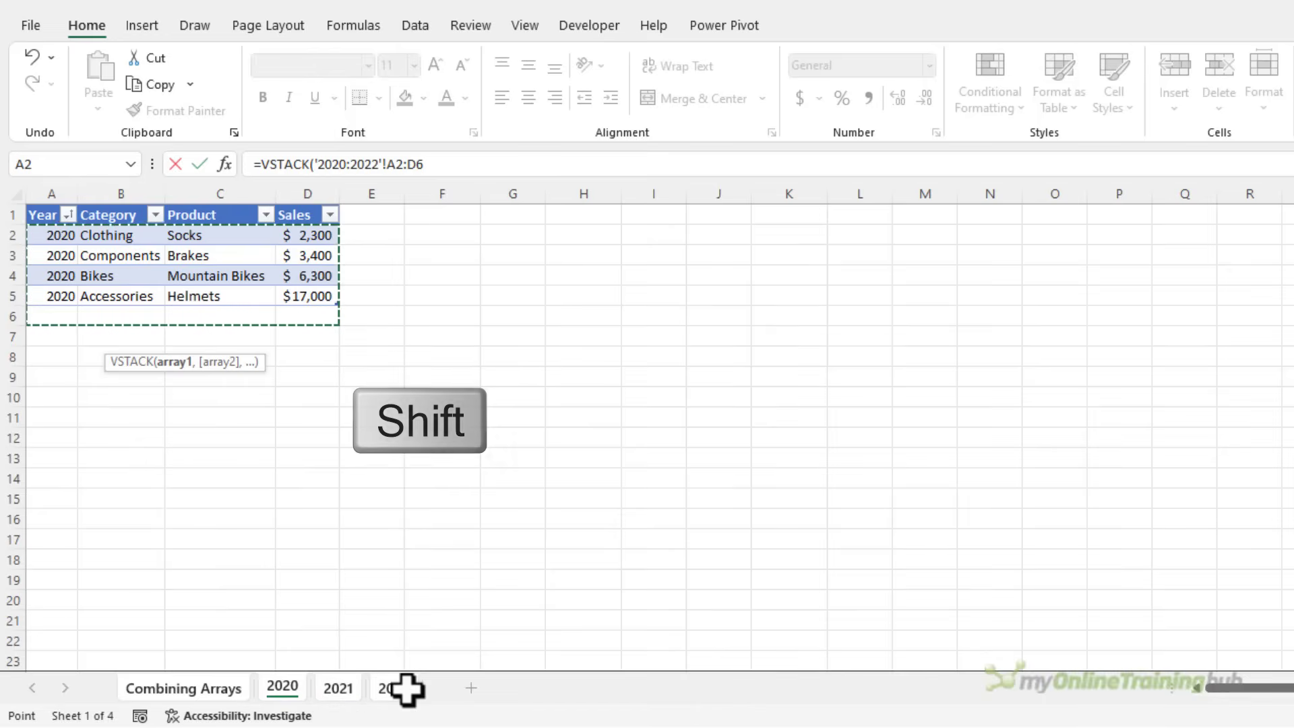
{"action": "type", "text": ")"}
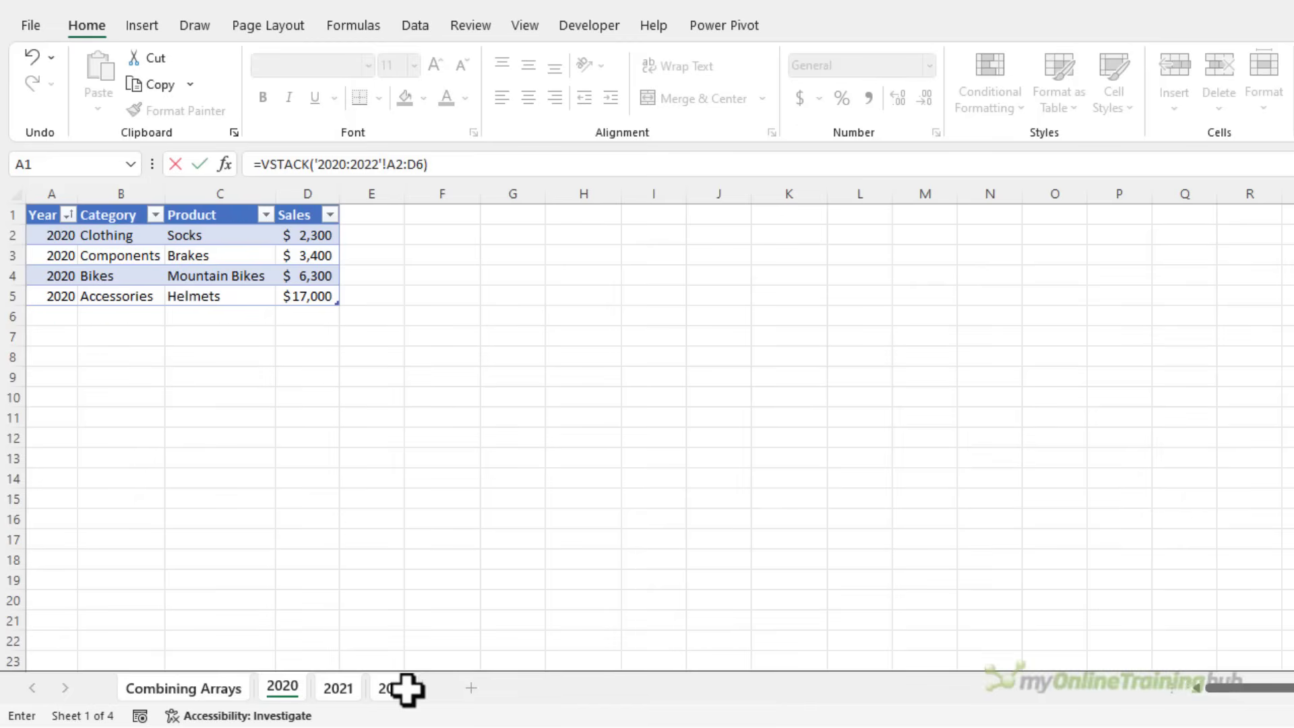
{"action": "key", "text": "Return"}
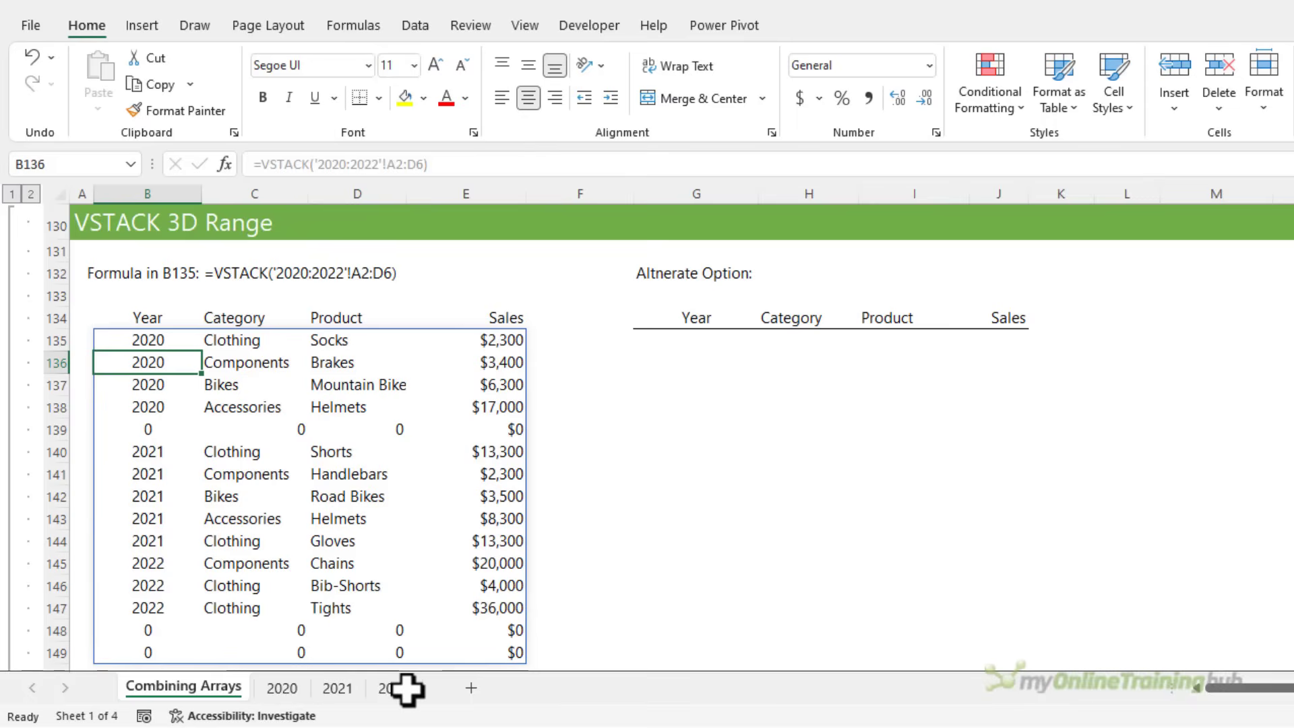
In G135, enter =VSTACK(Sales_20,Sales_21,Sales_22) using each year sheet's table.
{"action": "left_click", "coordinate": [683, 344]}
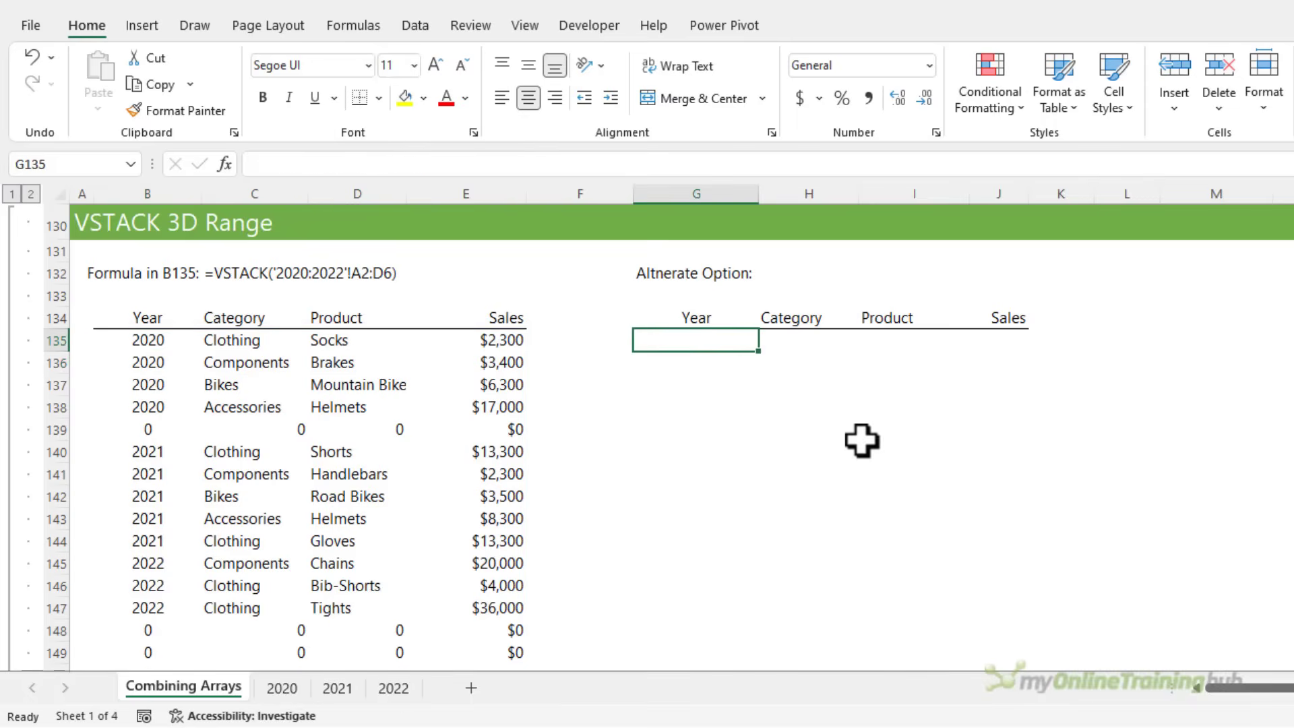
{"action": "type", "text": "=vs"}
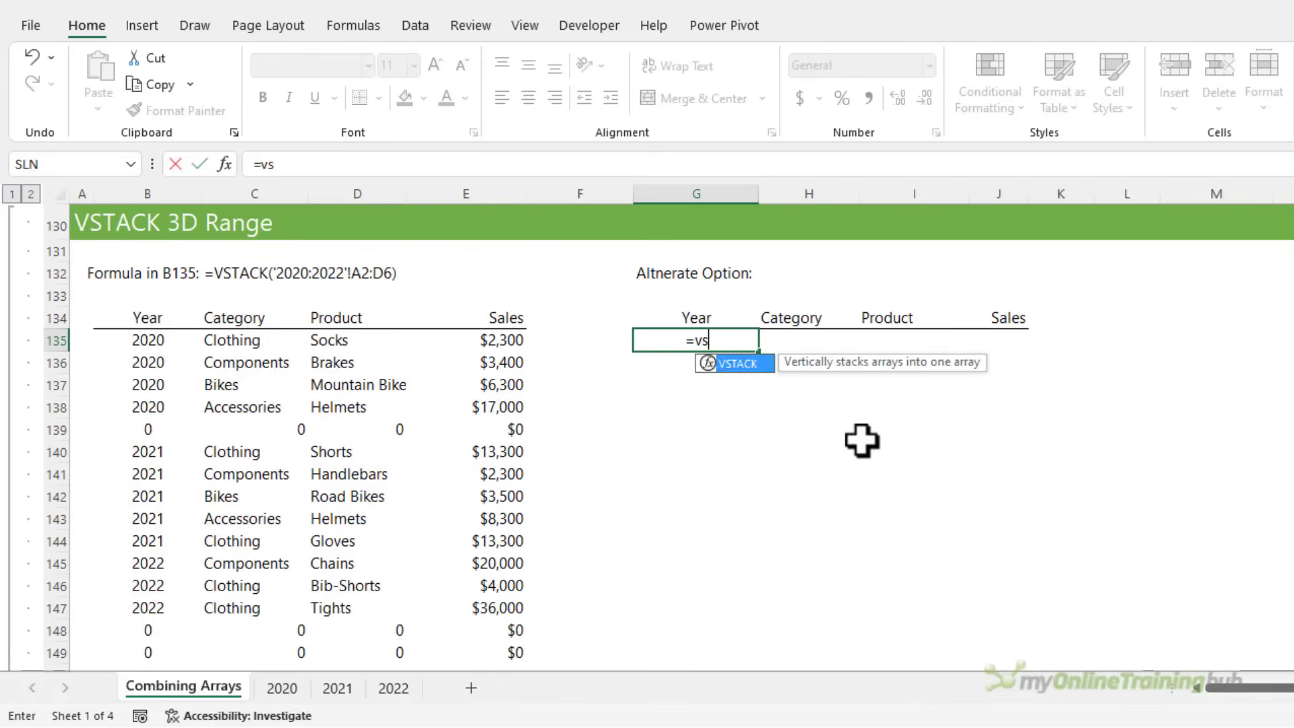
{"action": "key", "text": "Tab"}
{"action": "left_click", "coordinate": [282, 688]}
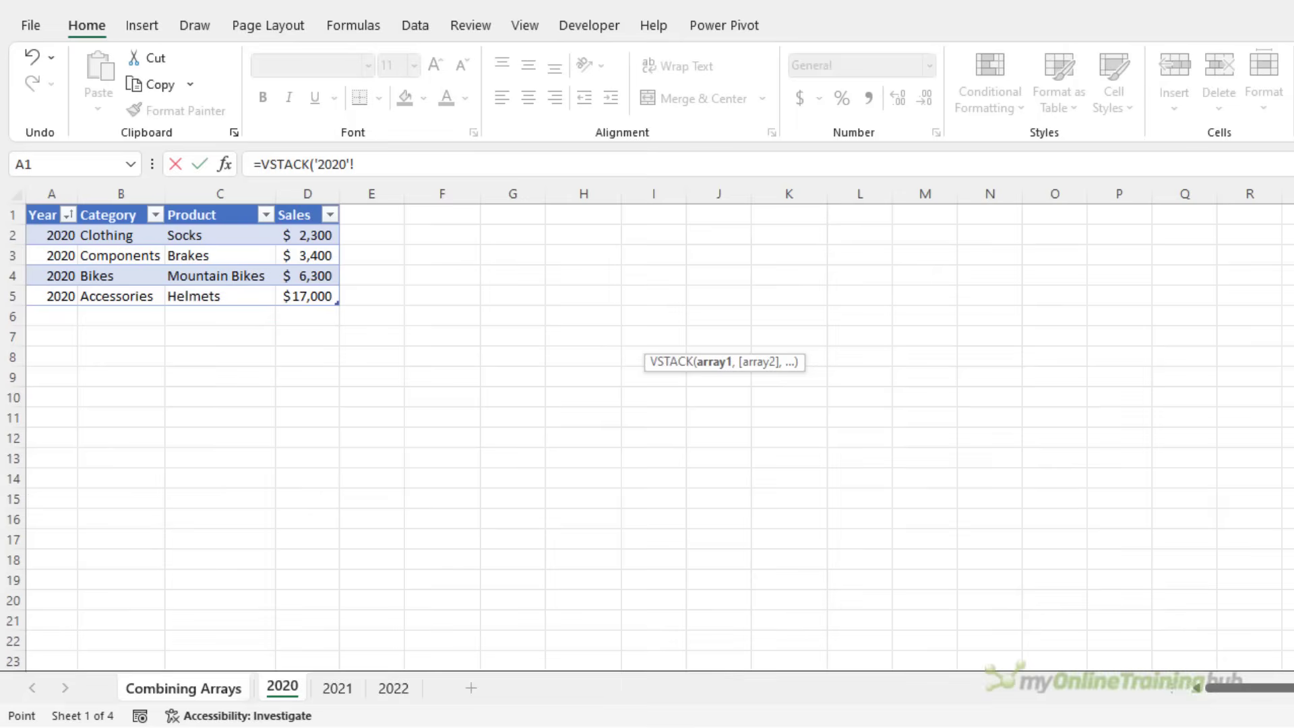
{"action": "left_click_drag", "start_coordinate": [47, 236], "coordinate": [292, 300]}
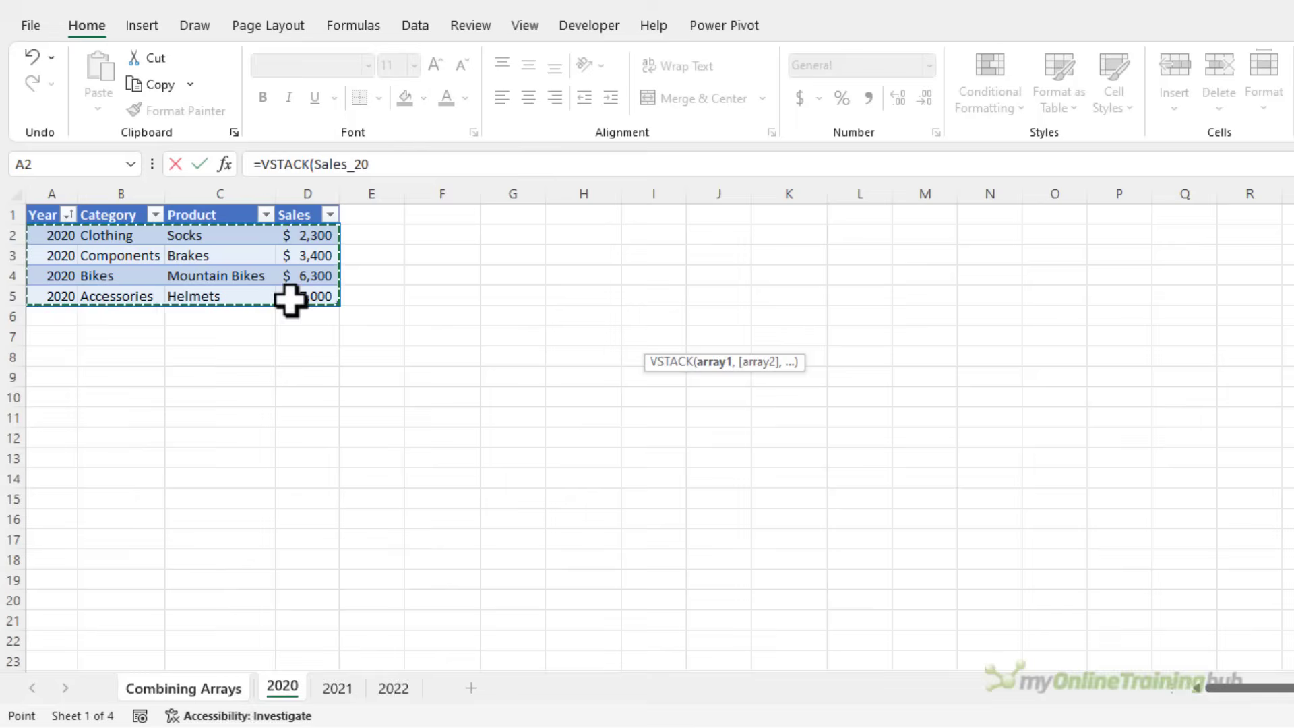
{"action": "type", "text": ","}
{"action": "left_click", "coordinate": [339, 687]}
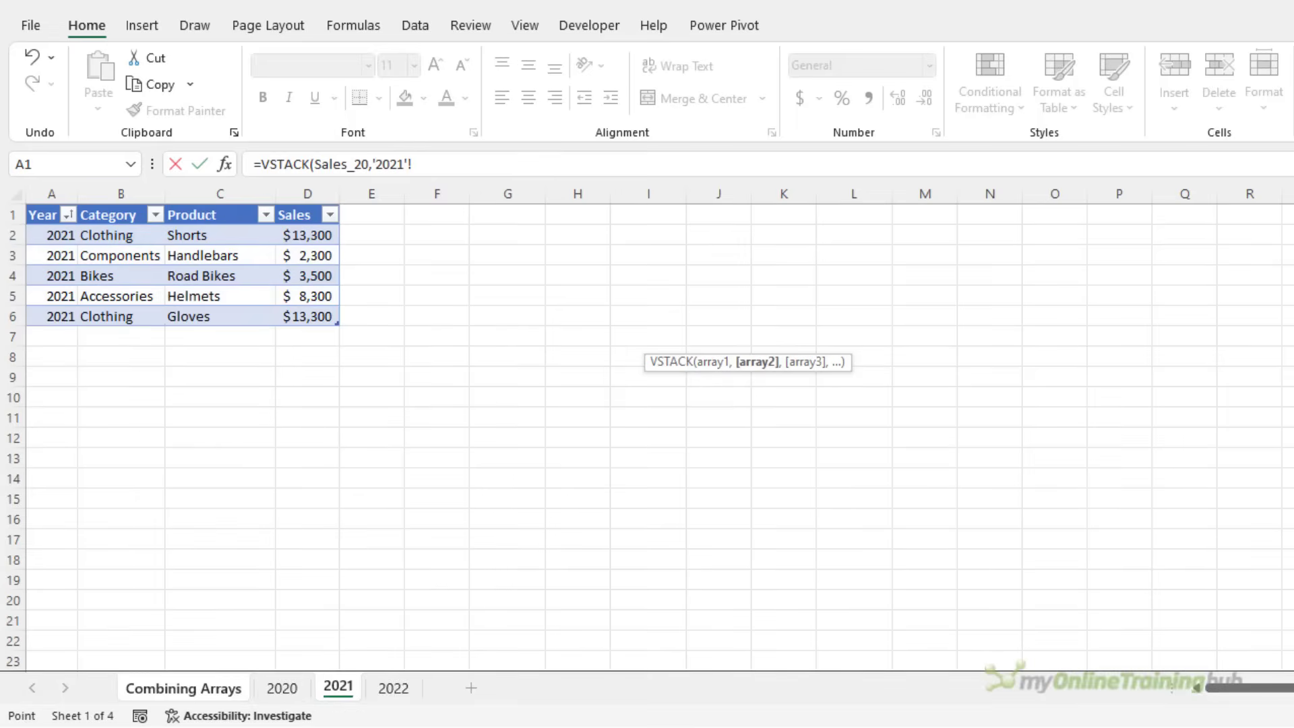
{"action": "left_click_drag", "start_coordinate": [62, 240], "coordinate": [283, 315]}
{"action": "type", "text": ","}
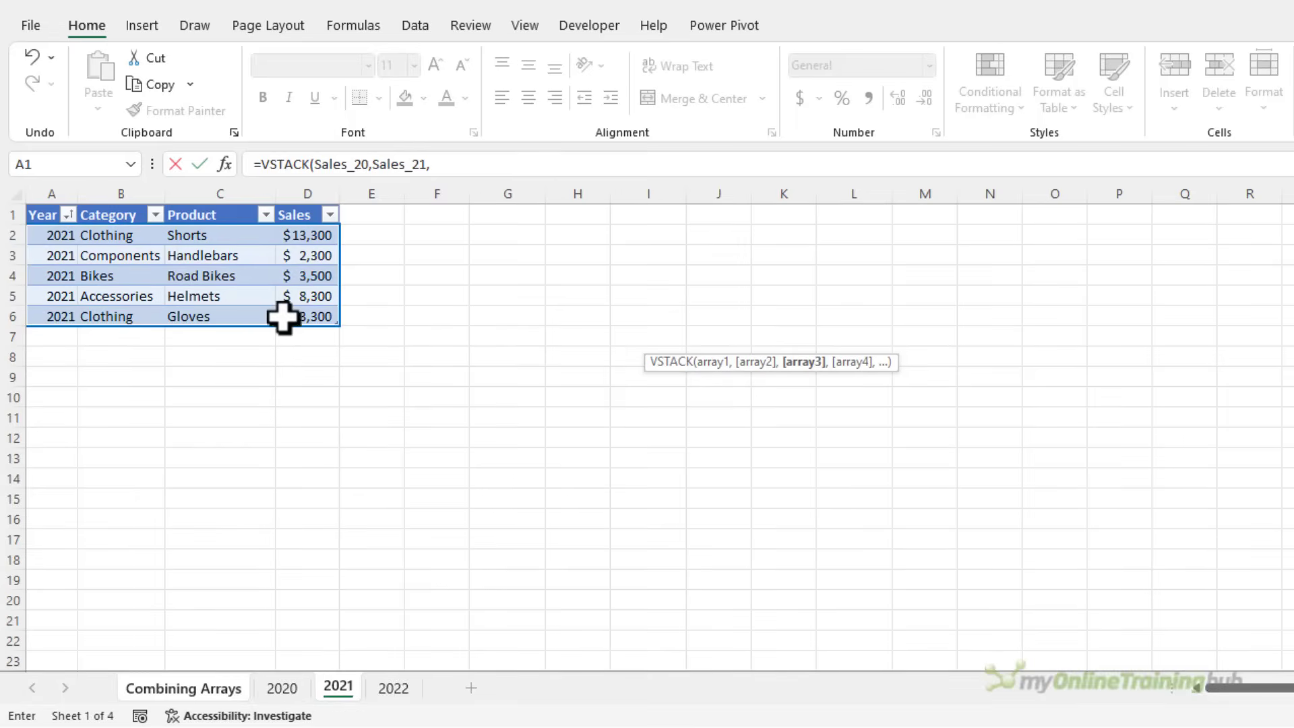
{"action": "left_click", "coordinate": [378, 687]}
{"action": "left_click_drag", "start_coordinate": [60, 234], "coordinate": [289, 271]}
{"action": "type", "text": ")"}
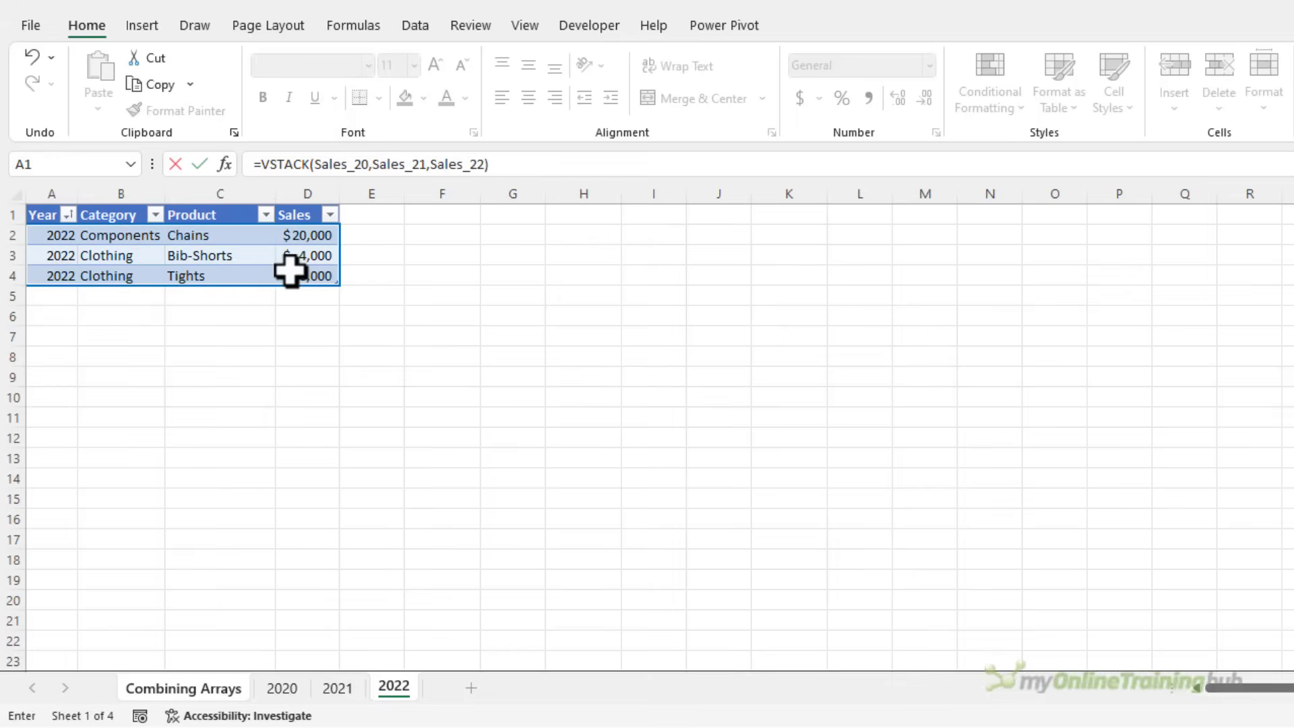
{"action": "key", "text": "Return"}
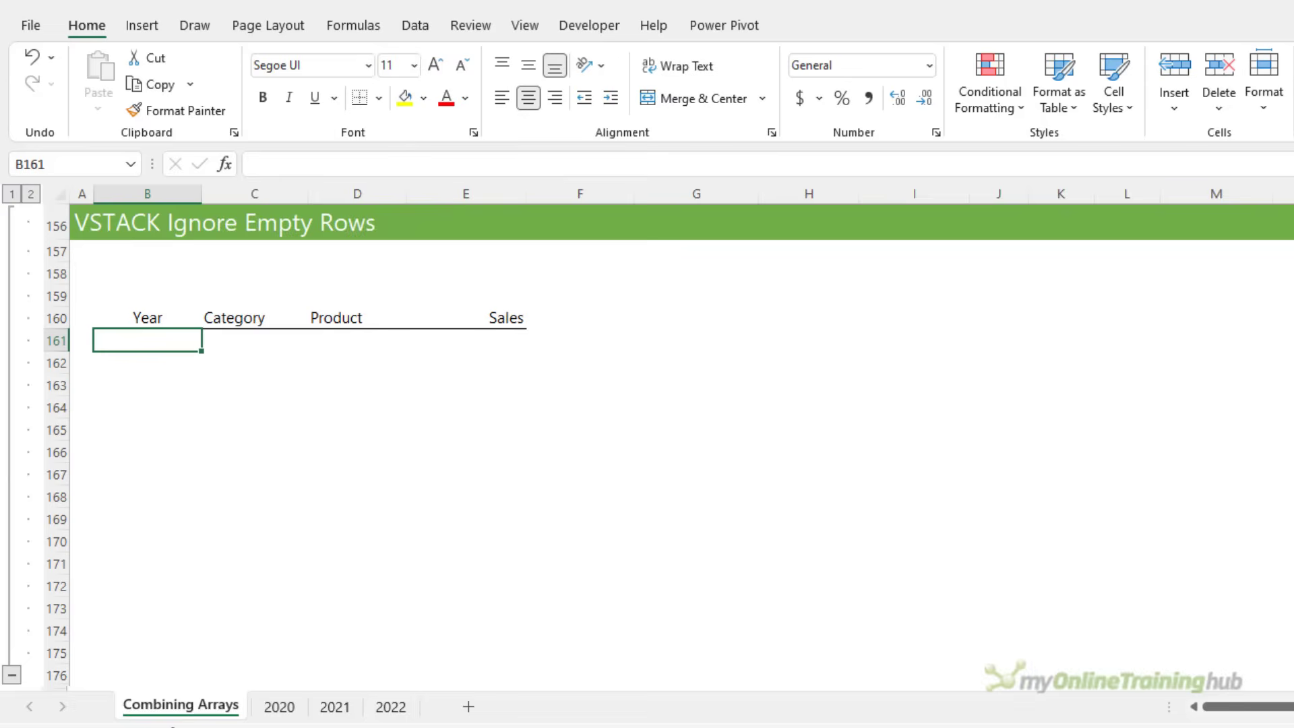
In B161, start a FILTER over VSTACK('2020:2022'!A2:D6) as the data array.
{"action": "type", "text": "=fil"}
{"action": "key", "text": "Tab"}
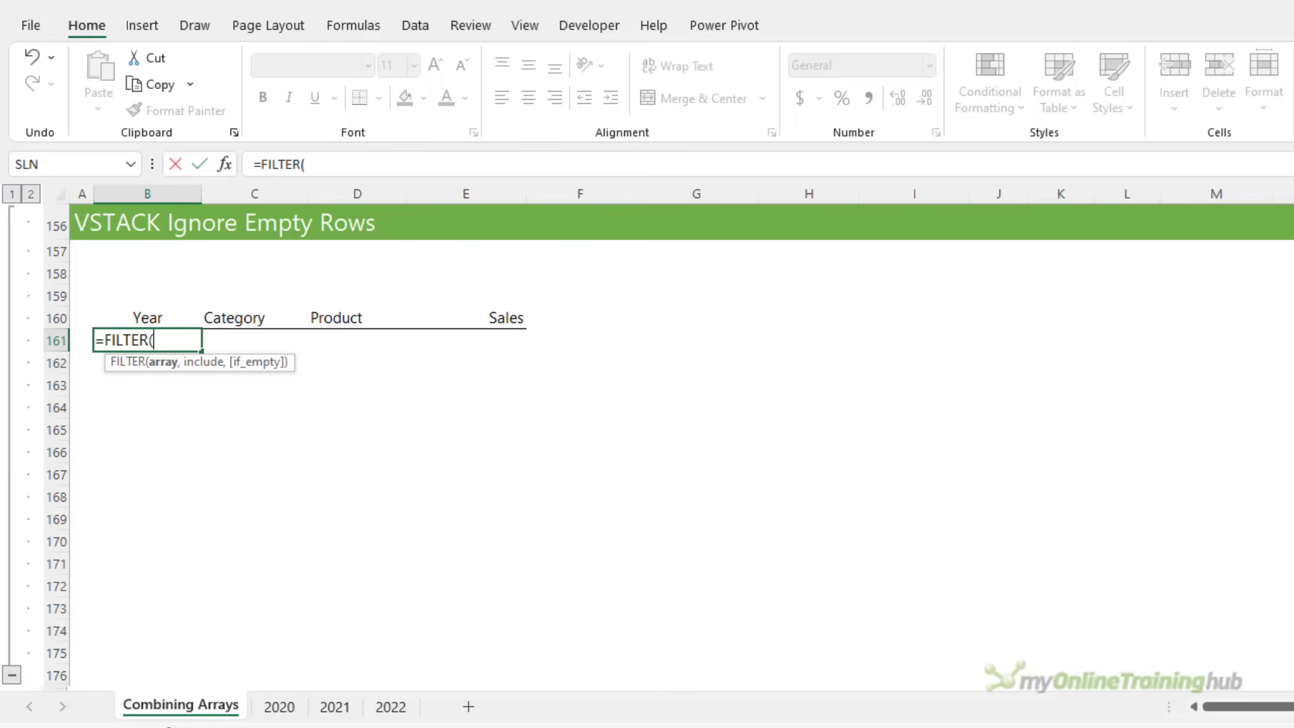
{"action": "type", "text": "v"}
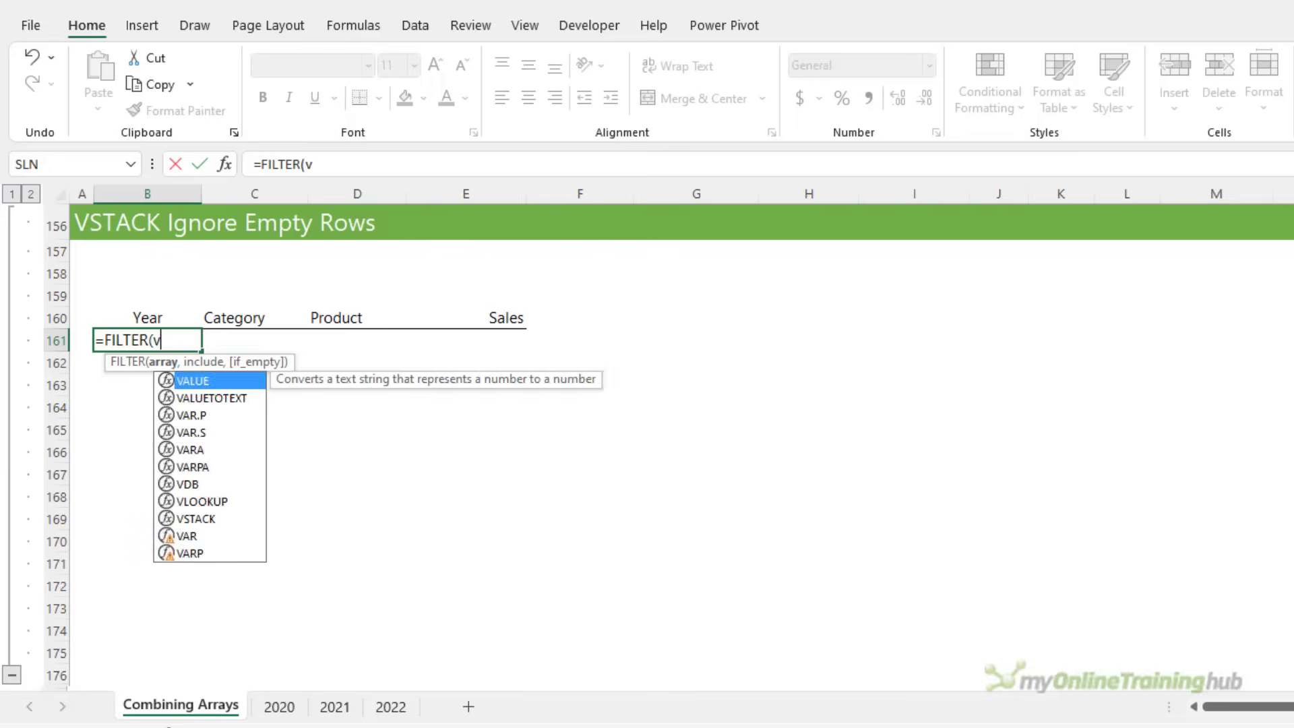
{"action": "type", "text": "s"}
{"action": "key", "text": "Tab"}
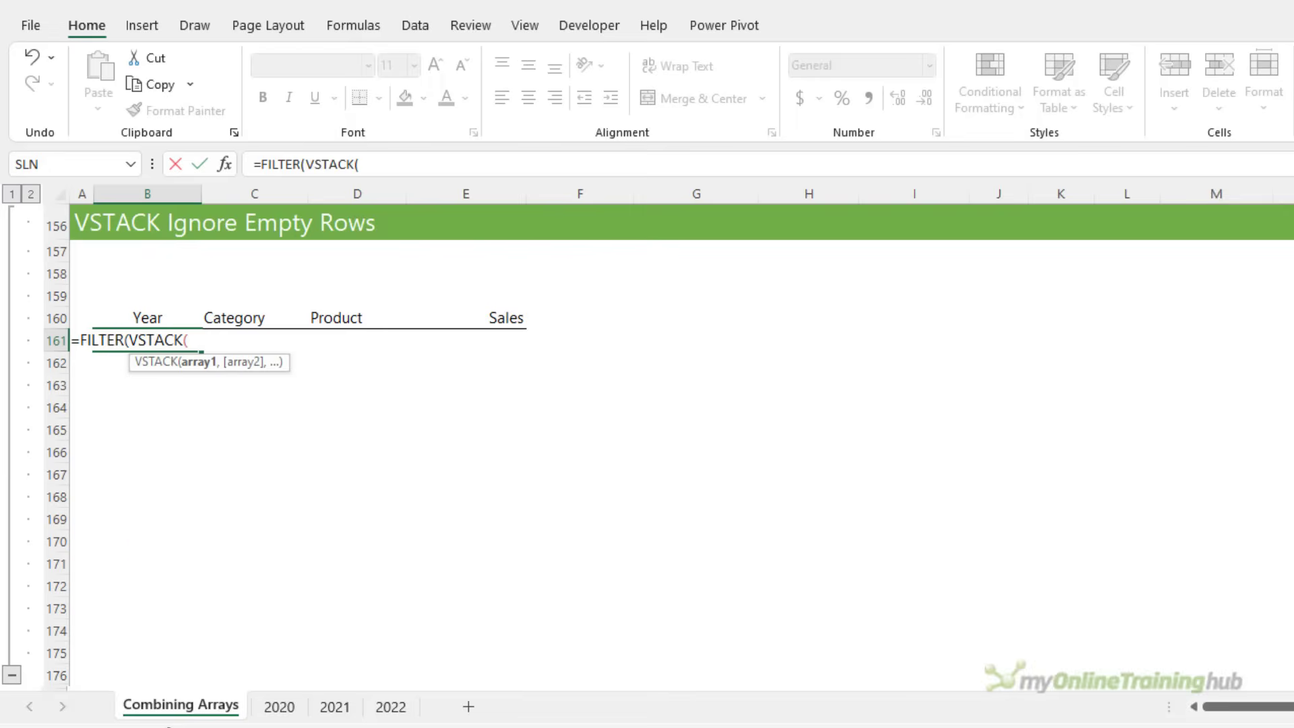
{"action": "left_click", "coordinate": [296, 705]}
{"action": "left_click_drag", "start_coordinate": [48, 236], "coordinate": [315, 325]}
{"action": "left_click", "coordinate": [390, 707], "text": "shift"}
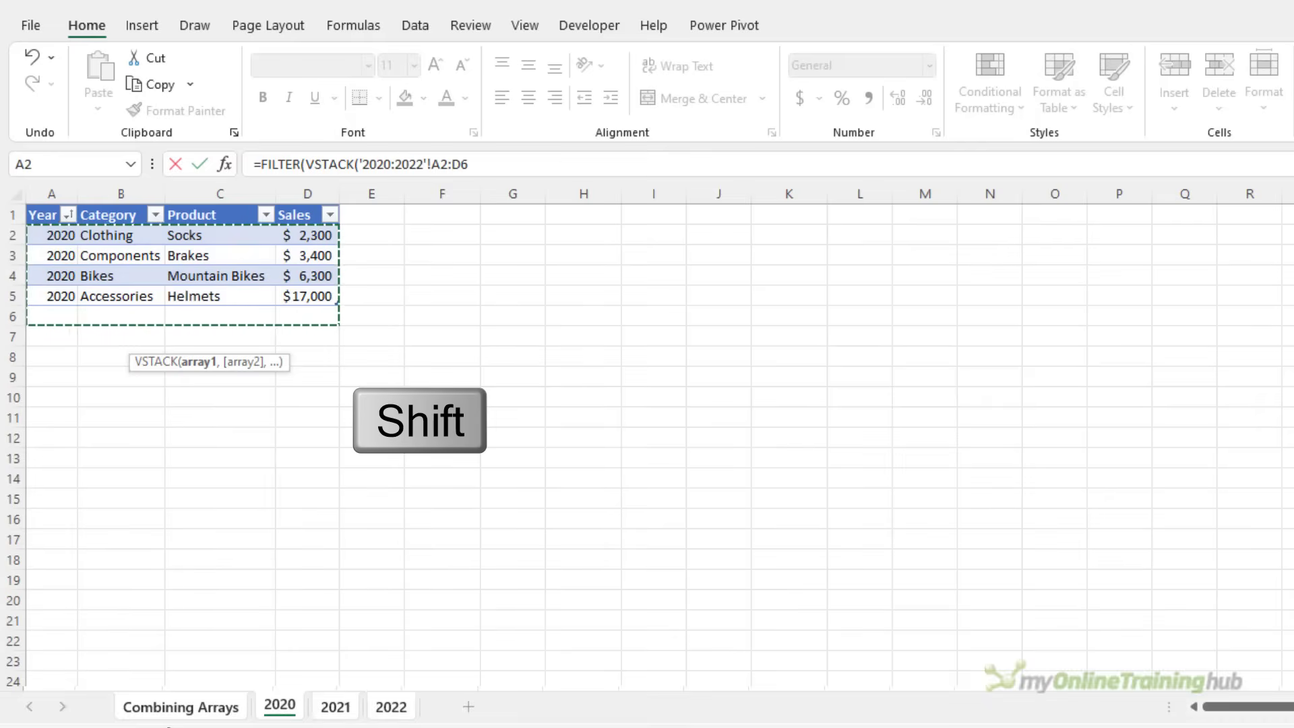
{"action": "type", "text": ")"}
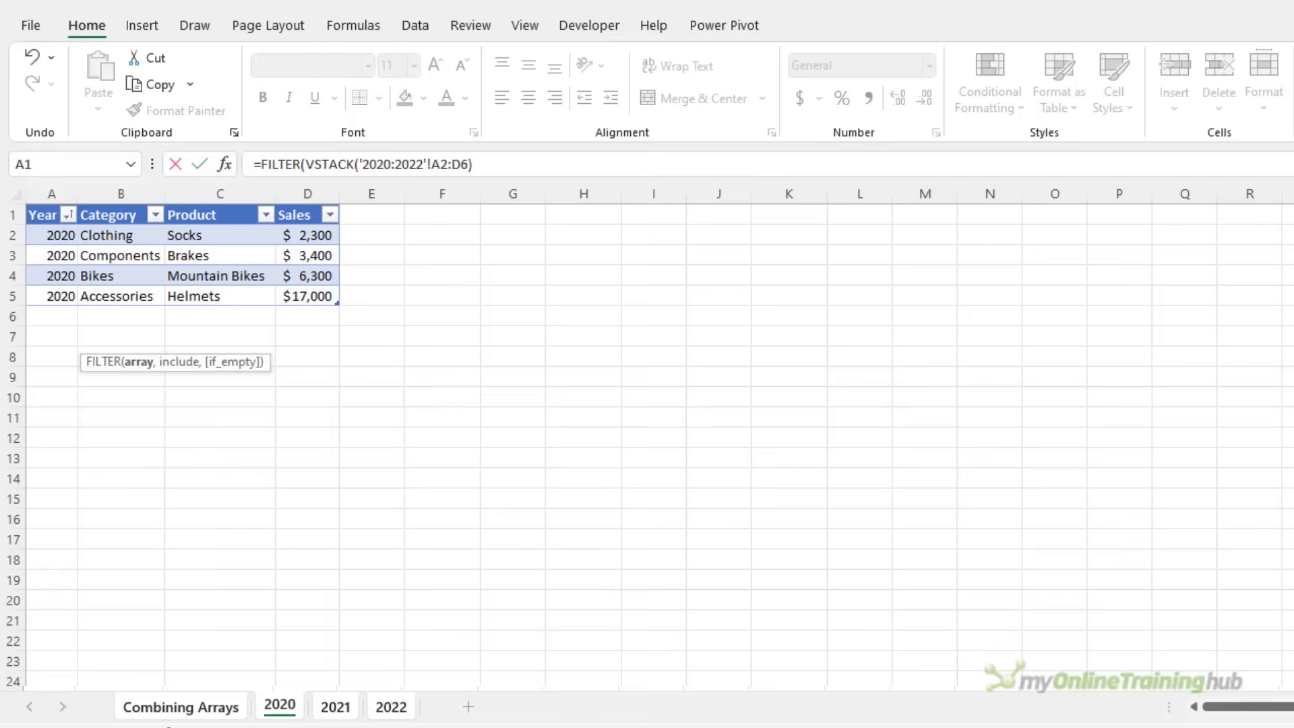
{"action": "type", "text": ","}
Add the criteria VSTACK('2020:2022'!A2:A6)<>"" to drop empty rows and commit the formula.
{"action": "type", "text": "vs"}
{"action": "key", "text": "Tab"}
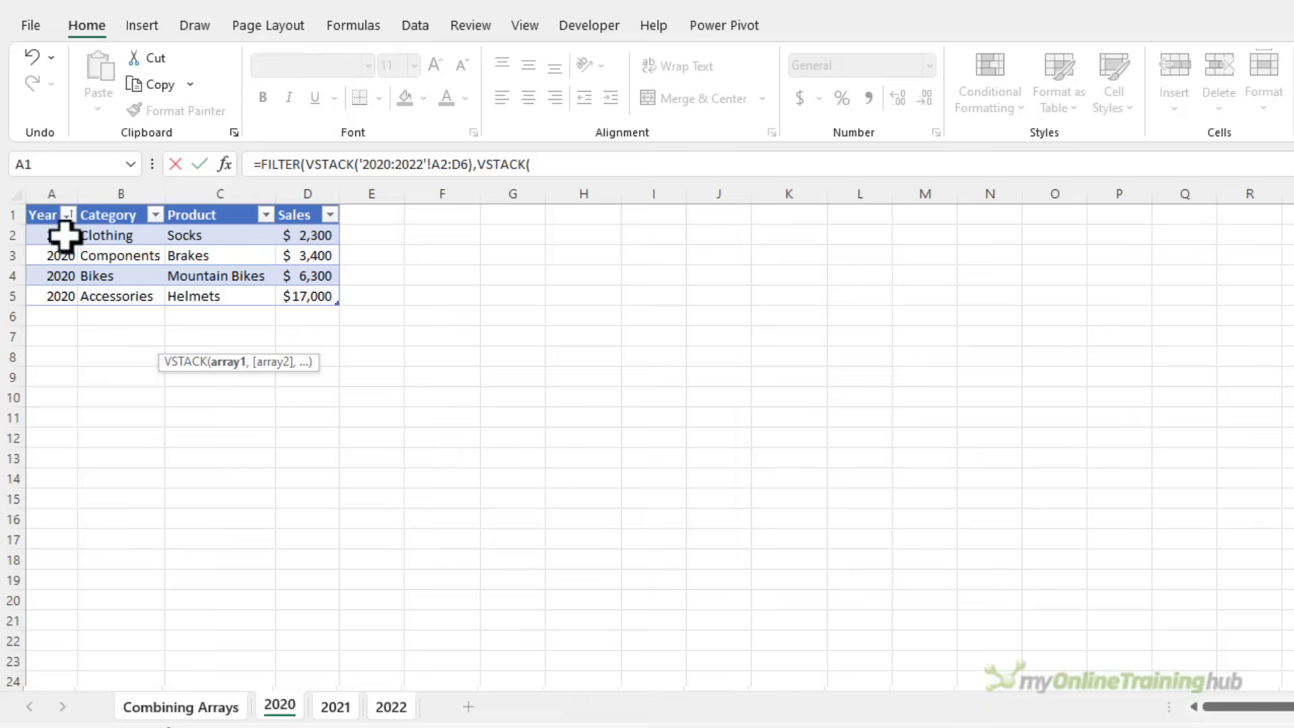
{"action": "left_click_drag", "start_coordinate": [57, 237], "coordinate": [56, 317]}
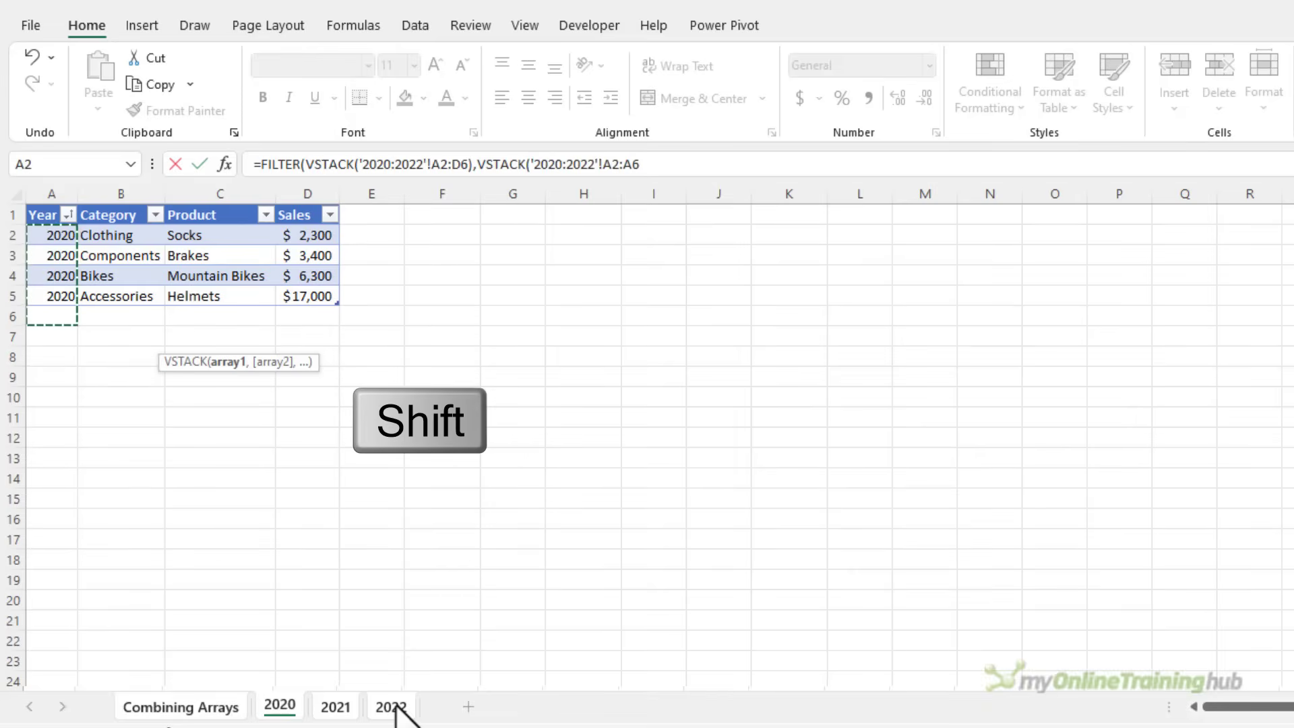
{"action": "type", "text": ")<>"}
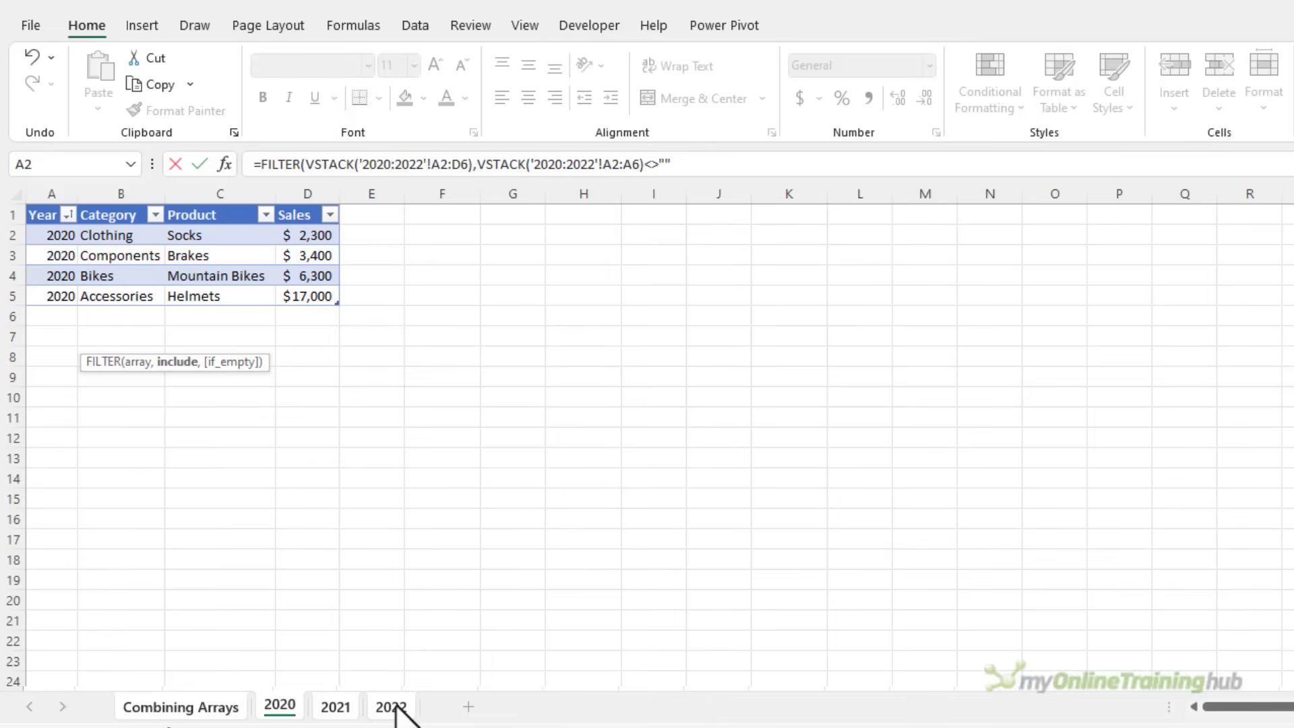
{"action": "type", "text": ")"}
{"action": "key", "text": "Return"}
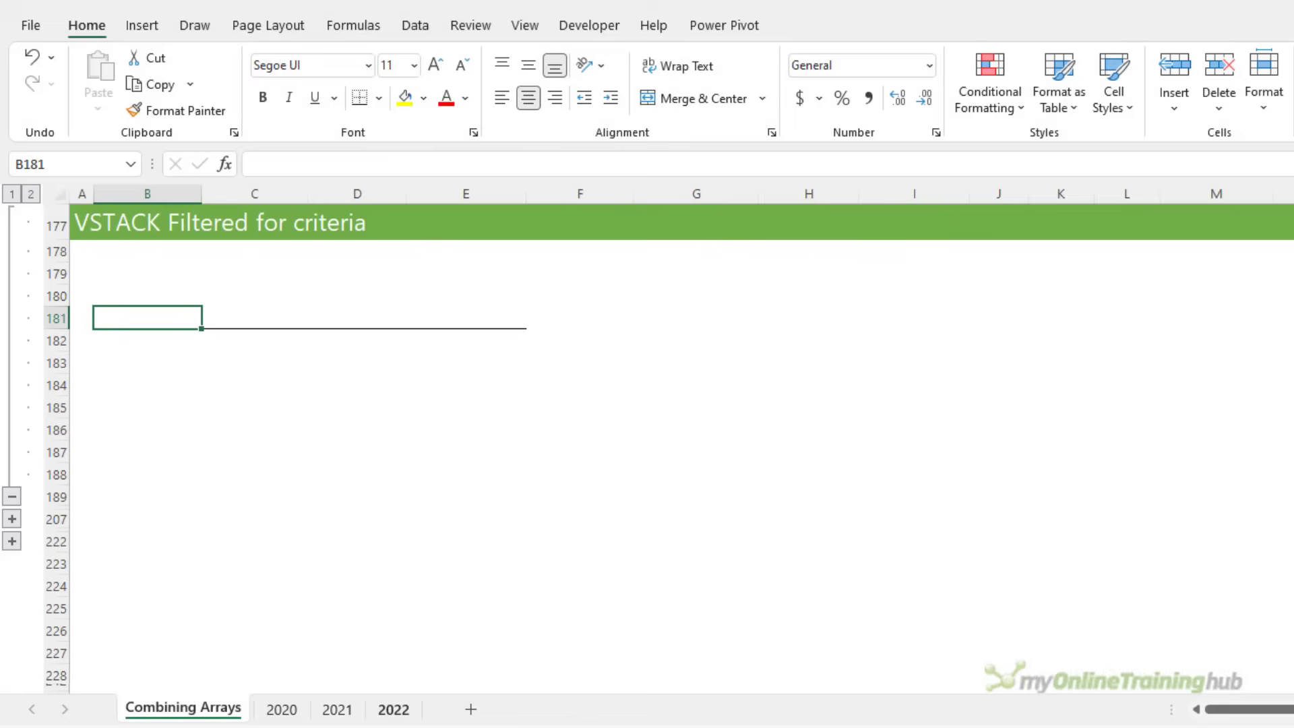
In B181, start a VSTACK with Year, Category, Product, Sales headers over FILTER(VSTACK('2020:2022'!A2:D6)).
{"action": "type", "text": "=vst"}
{"action": "key", "text": "Tab"}
{"action": "type", "text": "{\"Y"}
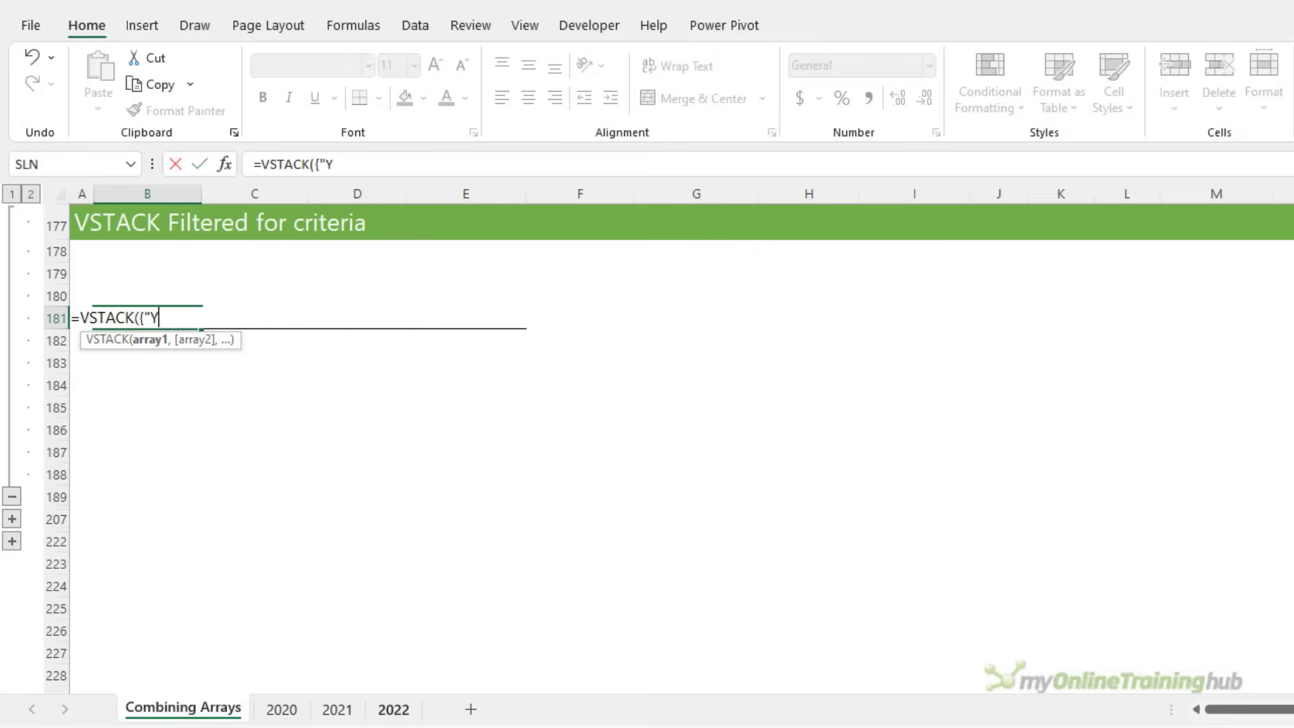
{"action": "type", "text": "ear\",\"Category\",\"Product\",\"S"}
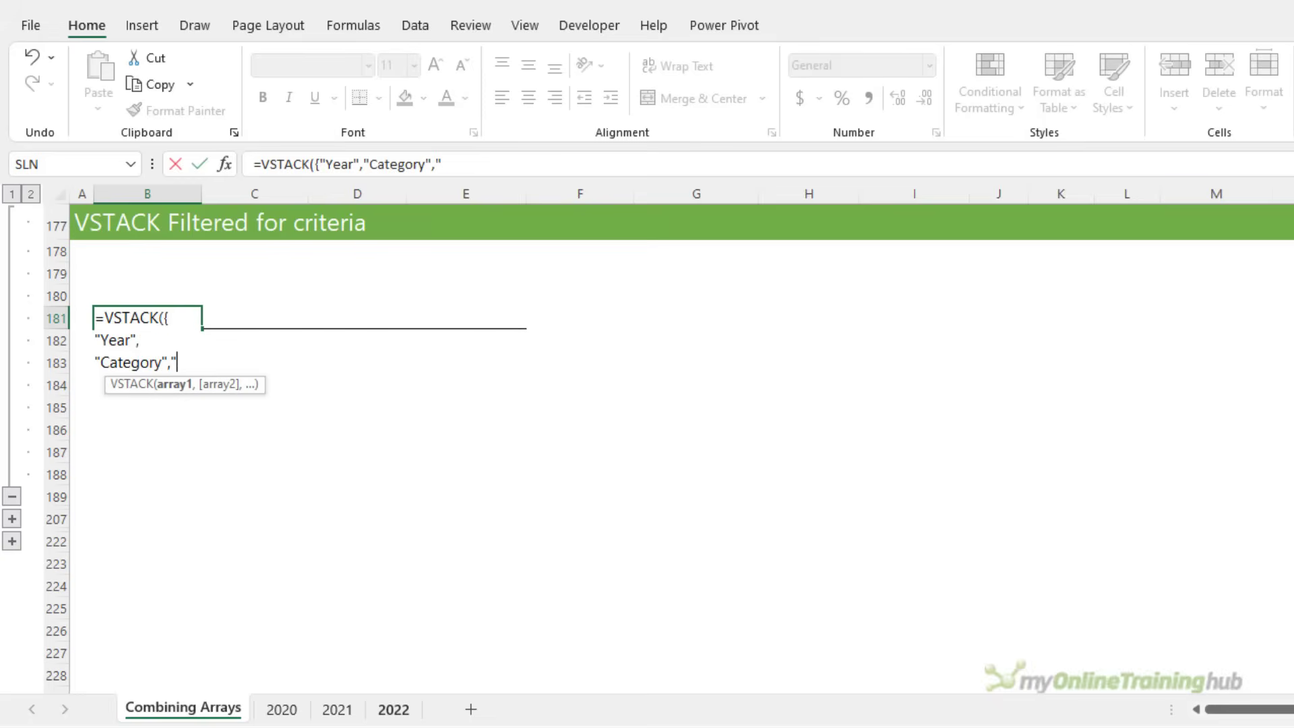
{"action": "type", "text": "ales\"},filt"}
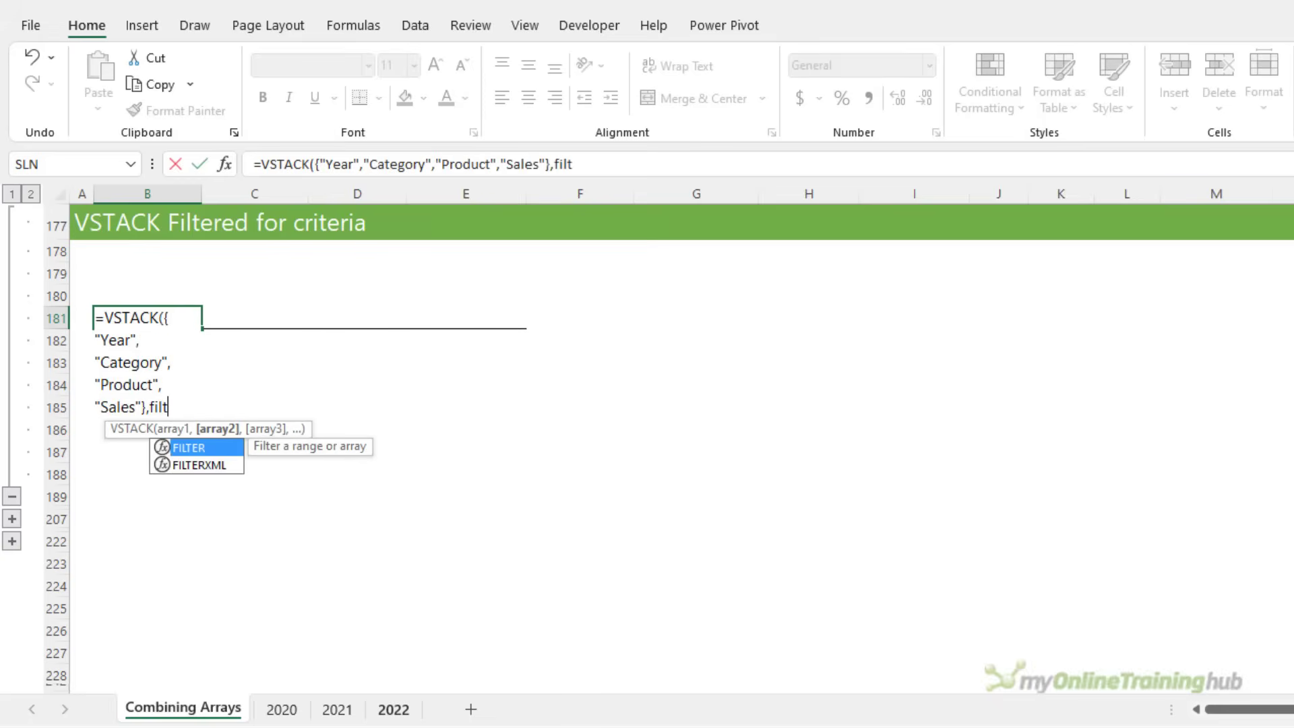
{"action": "key", "text": "Tab"}
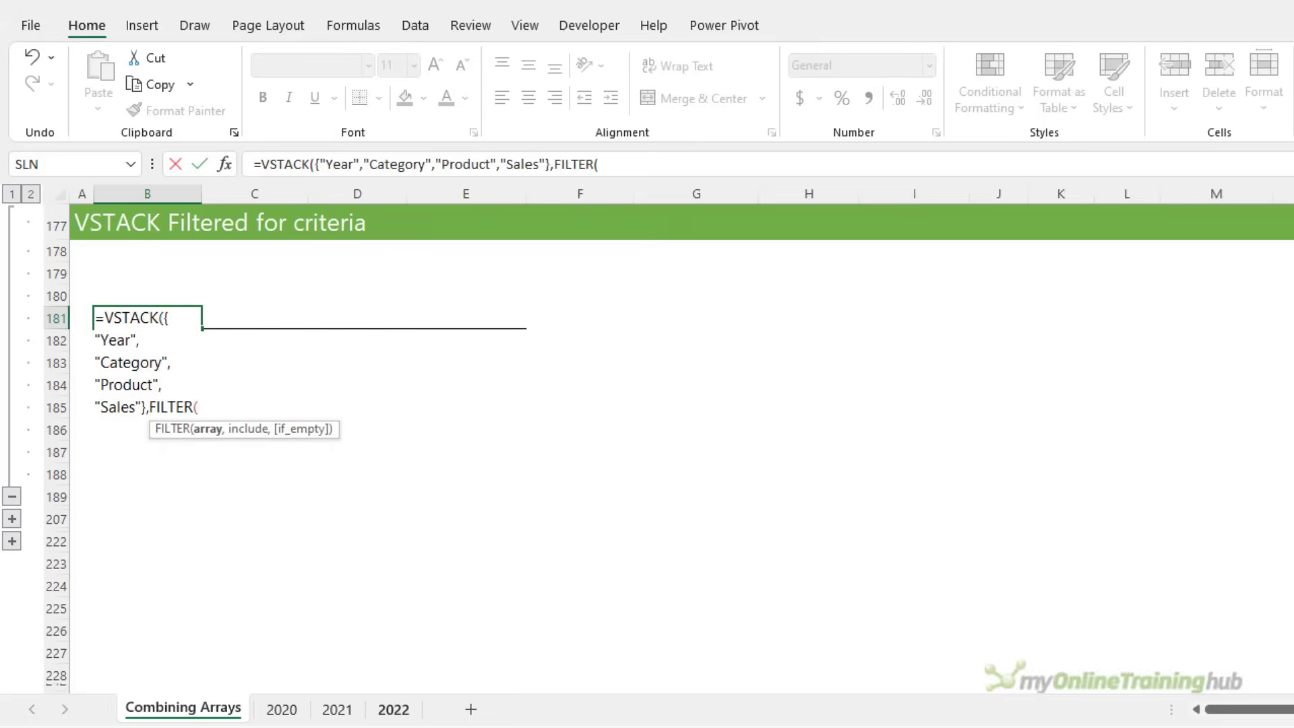
{"action": "key", "text": "alt+Return"}
{"action": "type", "text": "vst"}
{"action": "key", "text": "Tab"}
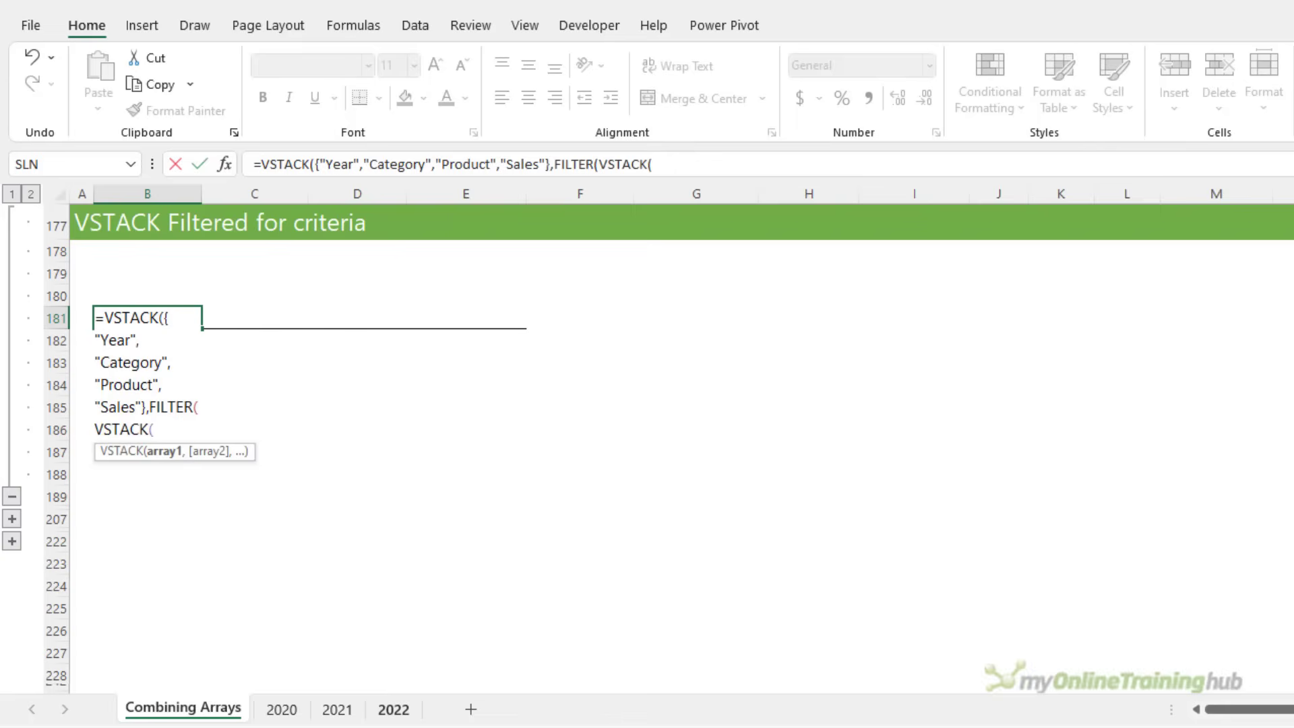
{"action": "left_click", "coordinate": [287, 711]}
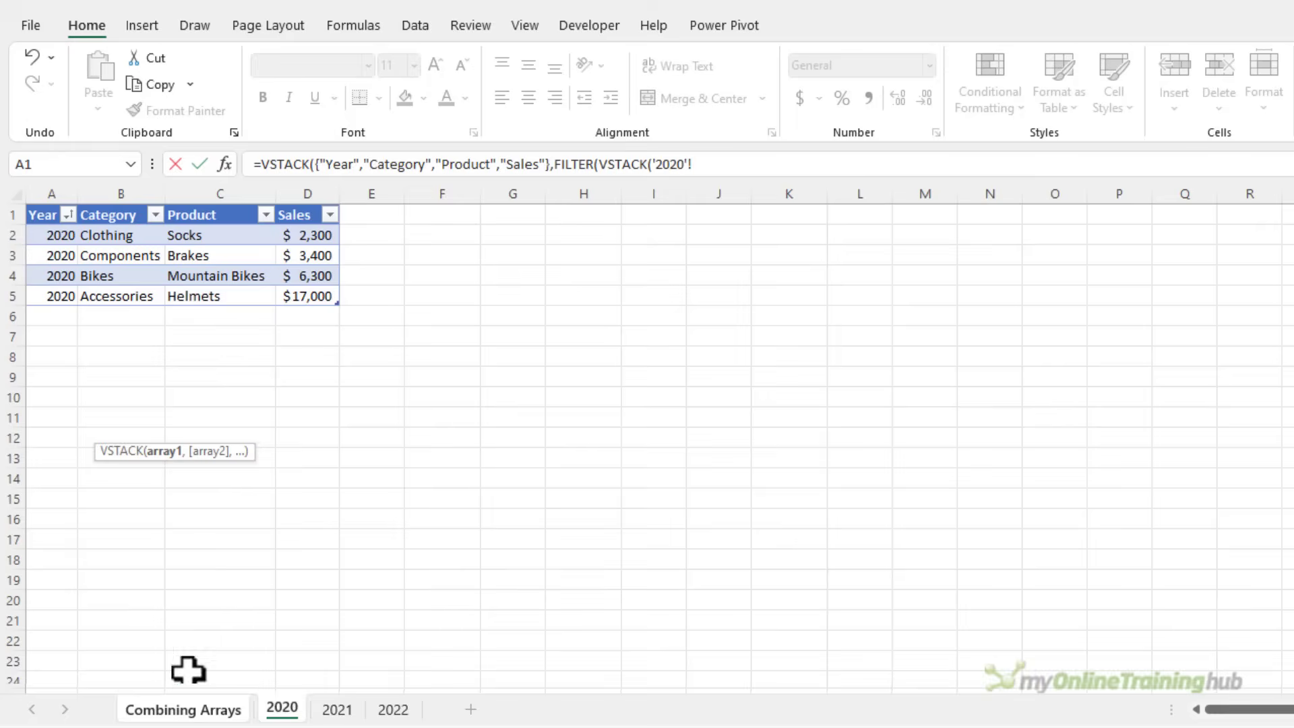
{"action": "left_click_drag", "start_coordinate": [60, 246], "coordinate": [294, 321]}
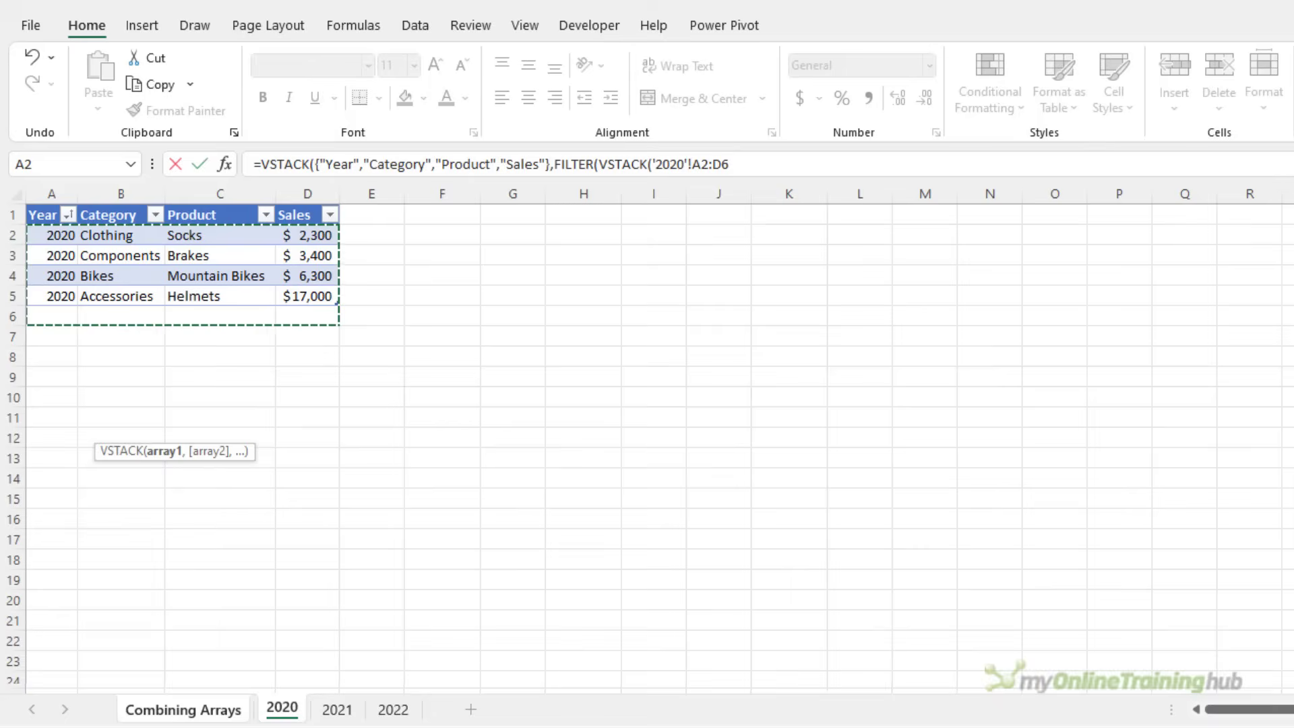
{"action": "left_click", "coordinate": [398, 709], "text": "shift"}
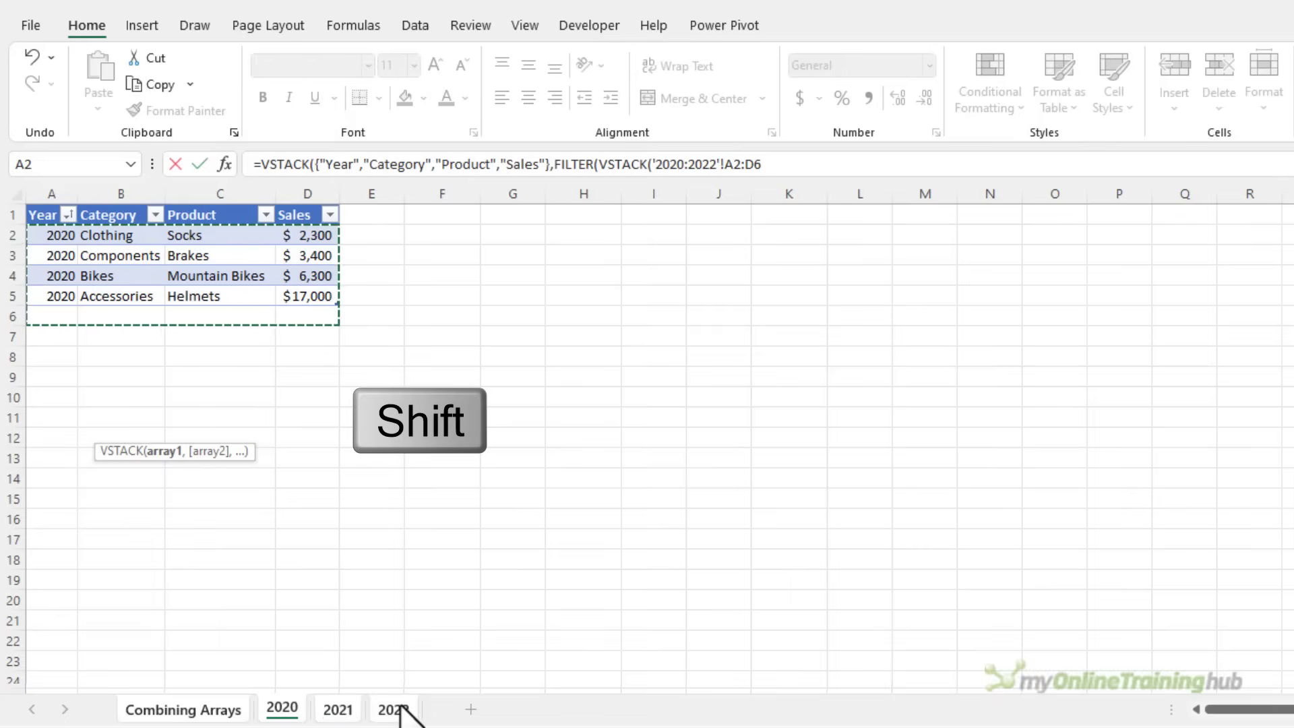
Filter with VSTACK('2020:2022'!B2:B6)="Clothing" as the criteria and commit the formula.
{"action": "type", "text": "),"}
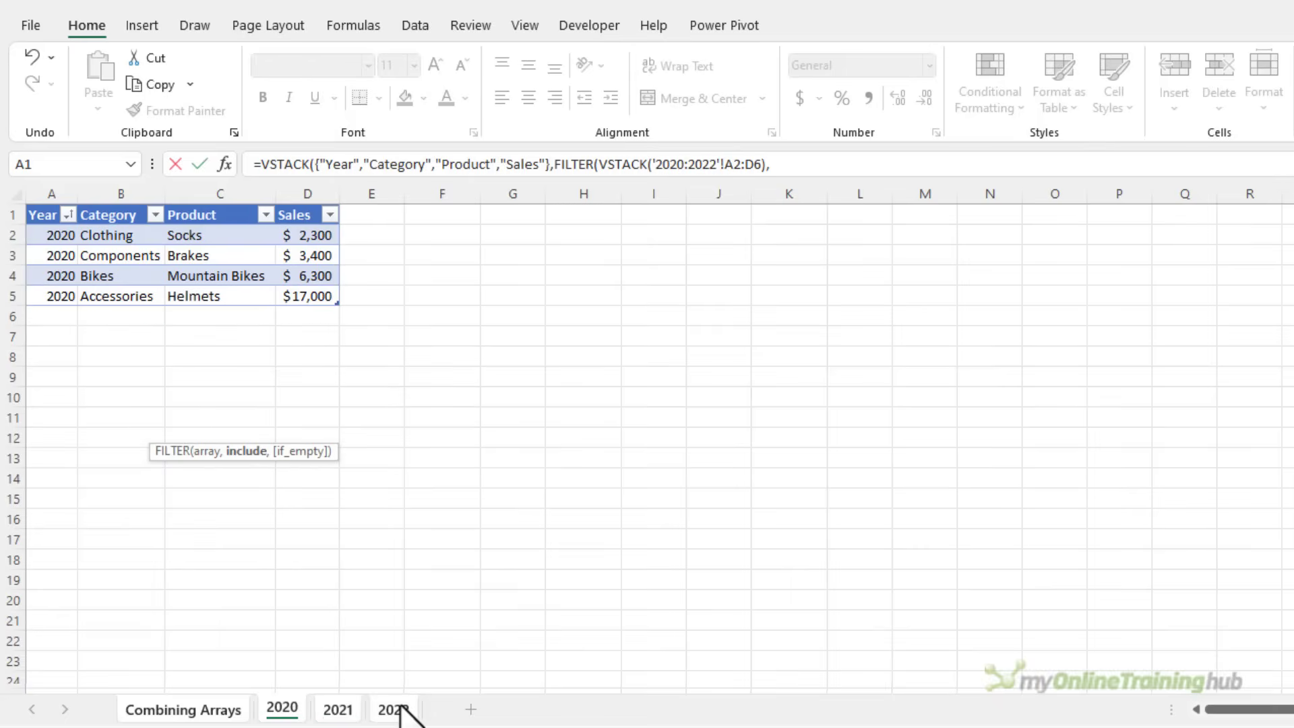
{"action": "type", "text": "vs"}
{"action": "key", "text": "Tab"}
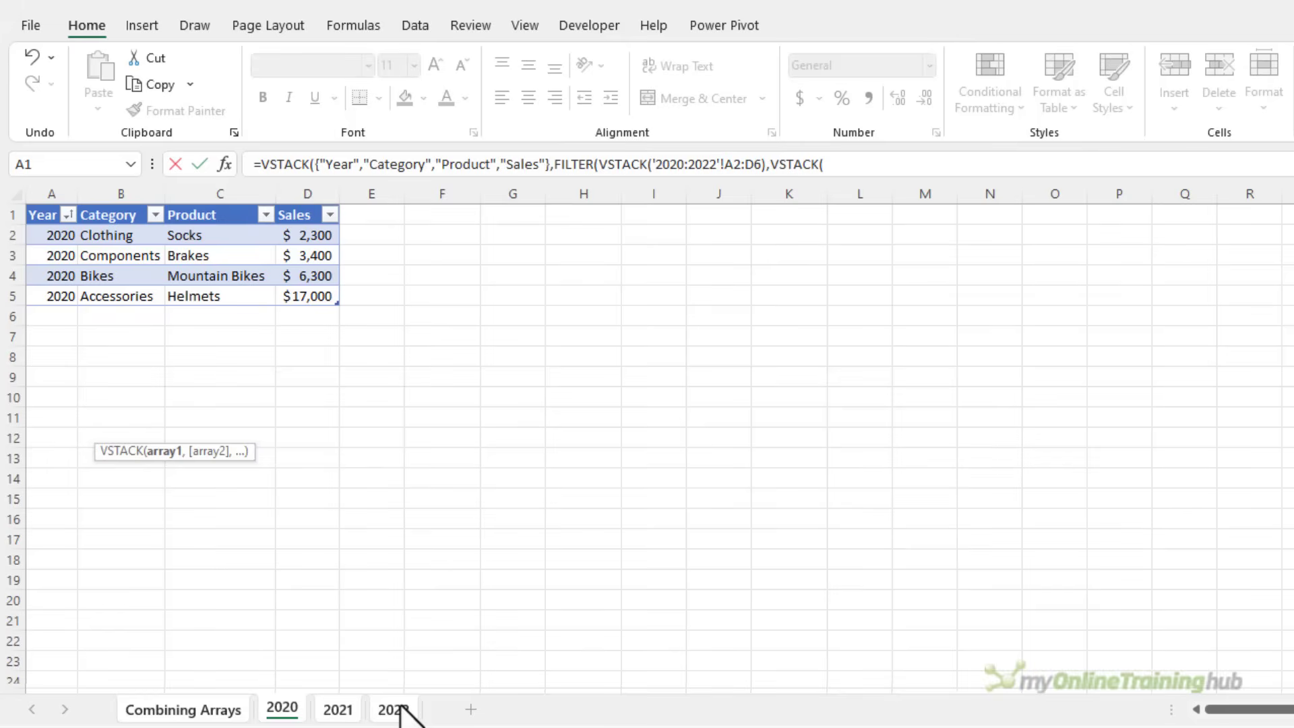
{"action": "left_click", "coordinate": [99, 235]}
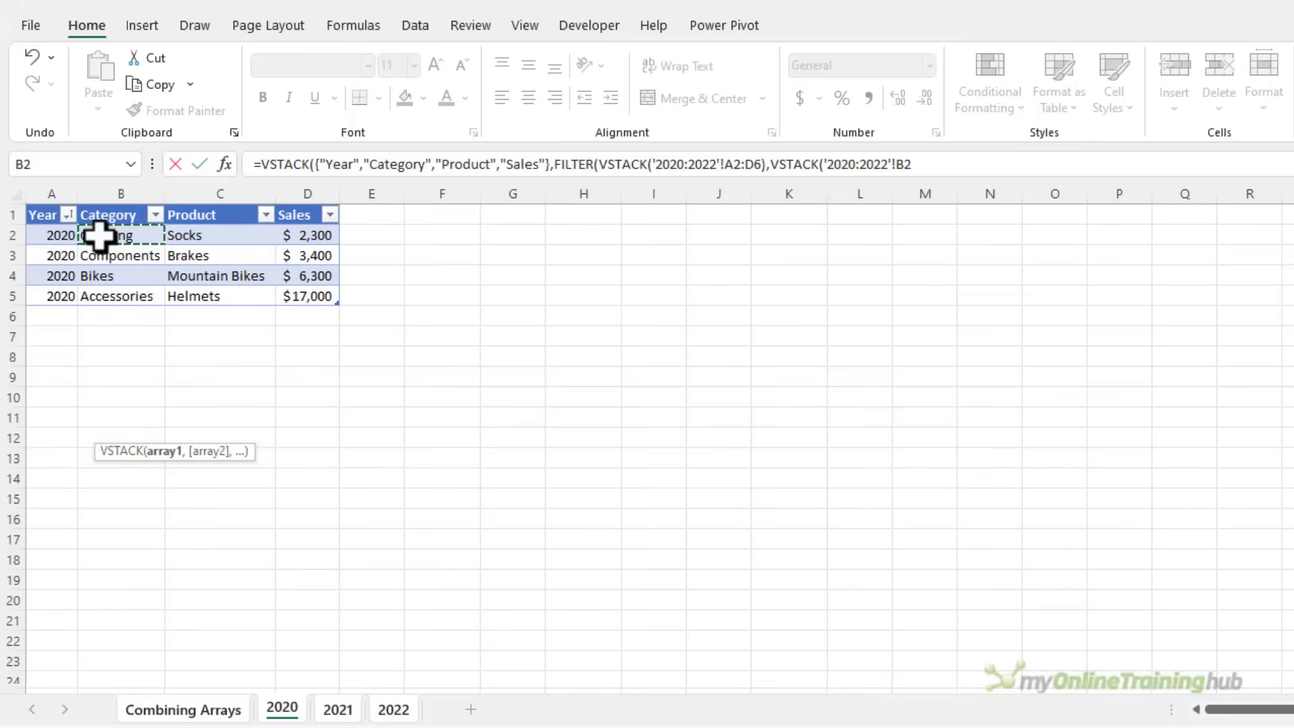
{"action": "left_click_drag", "start_coordinate": [99, 235], "coordinate": [107, 317]}
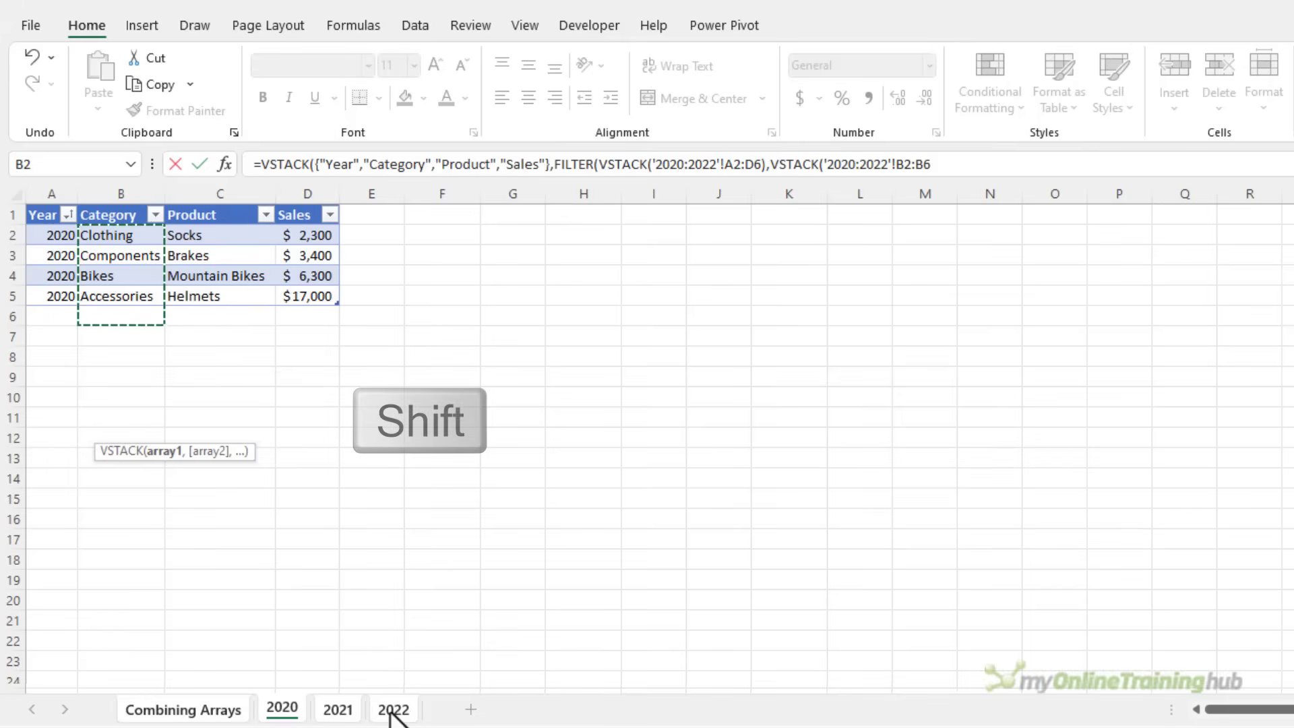
{"action": "type", "text": ")"}
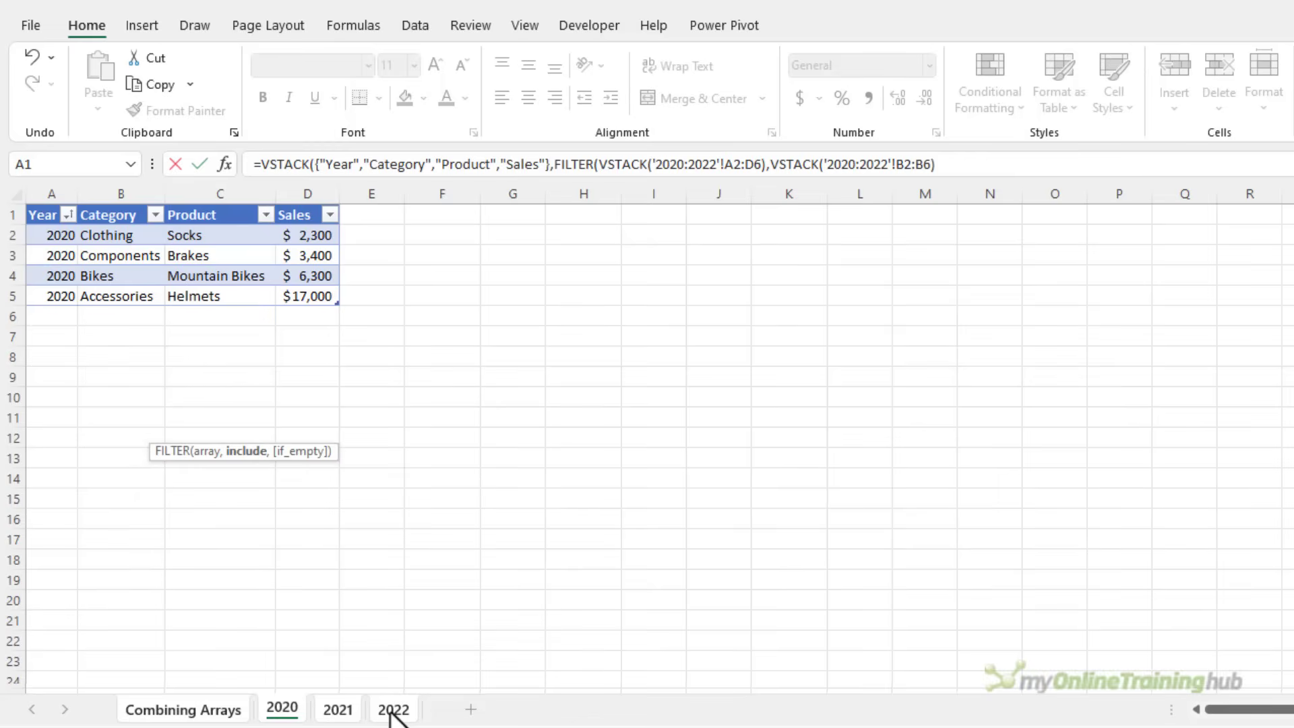
{"action": "type", "text": "=\"Clothing\"))"}
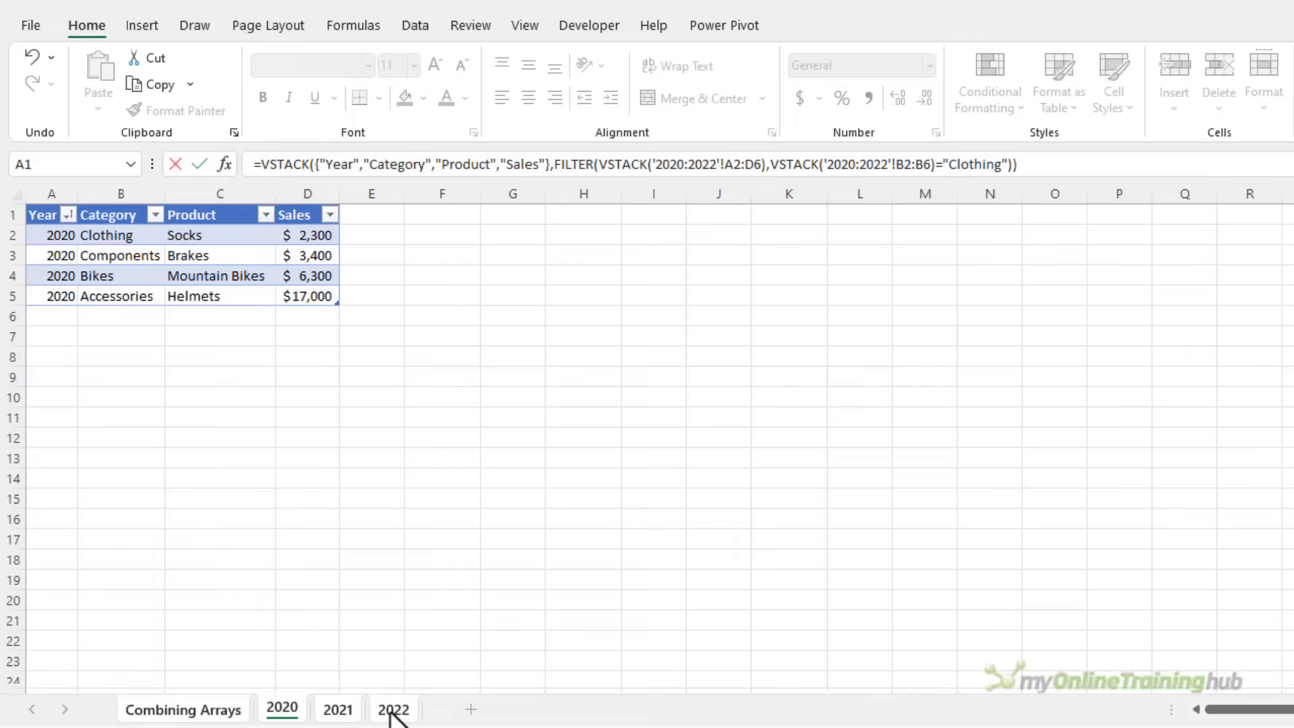
{"action": "key", "text": "Return"}
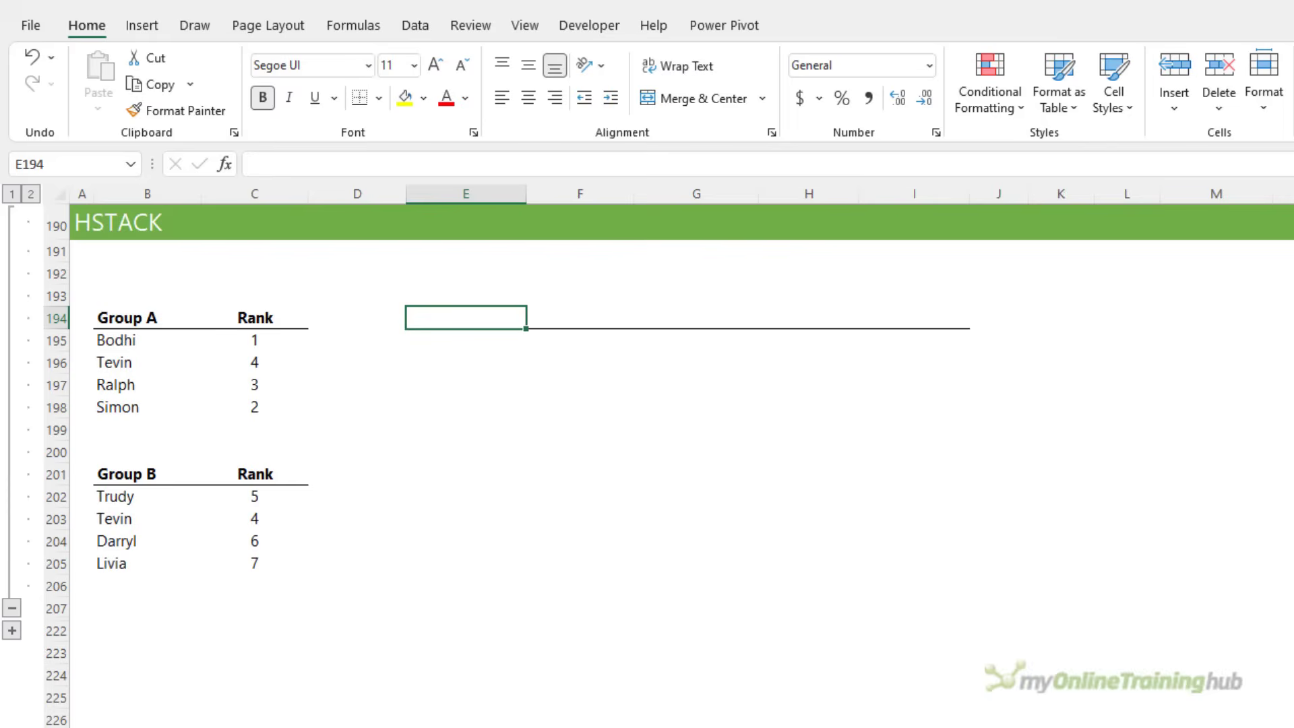
In E194, HSTACK Group A (B194:C198) and Group B (B201:C205) side by side.
{"action": "type", "text": "=hs"}
{"action": "key", "text": "Tab"}
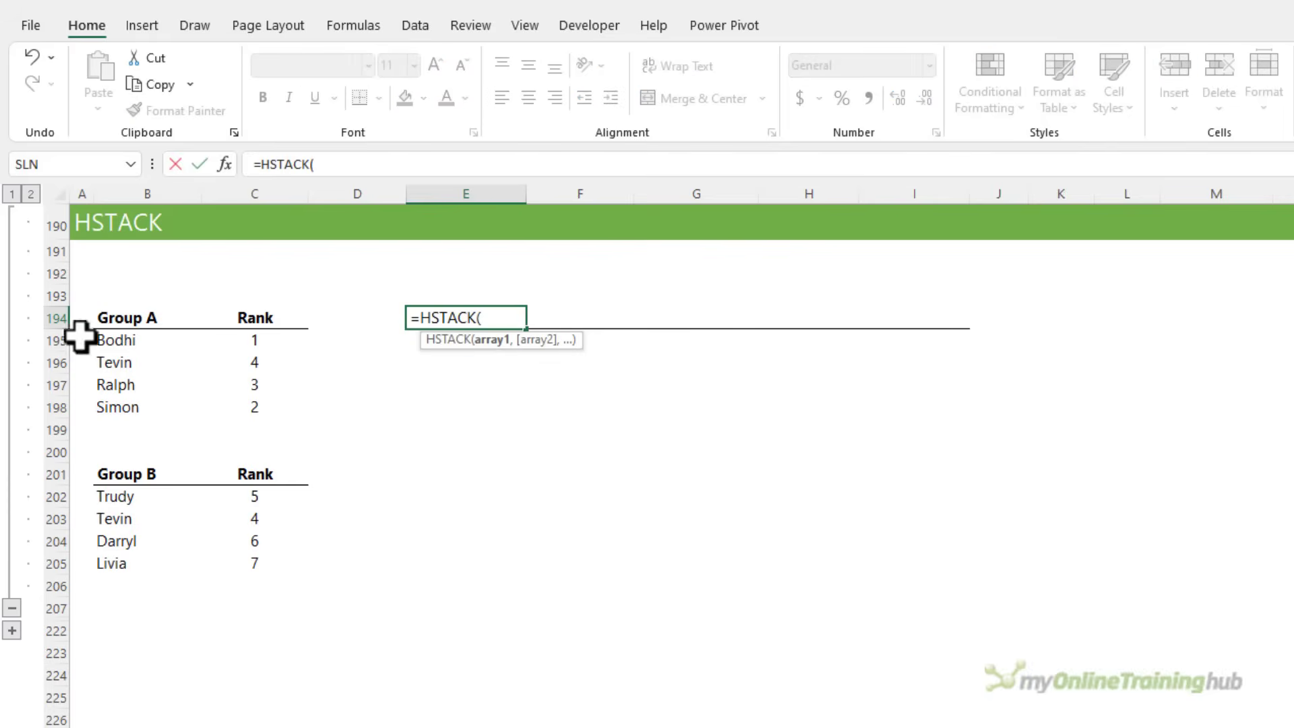
{"action": "left_click_drag", "start_coordinate": [127, 317], "coordinate": [350, 404]}
{"action": "type", "text": ","}
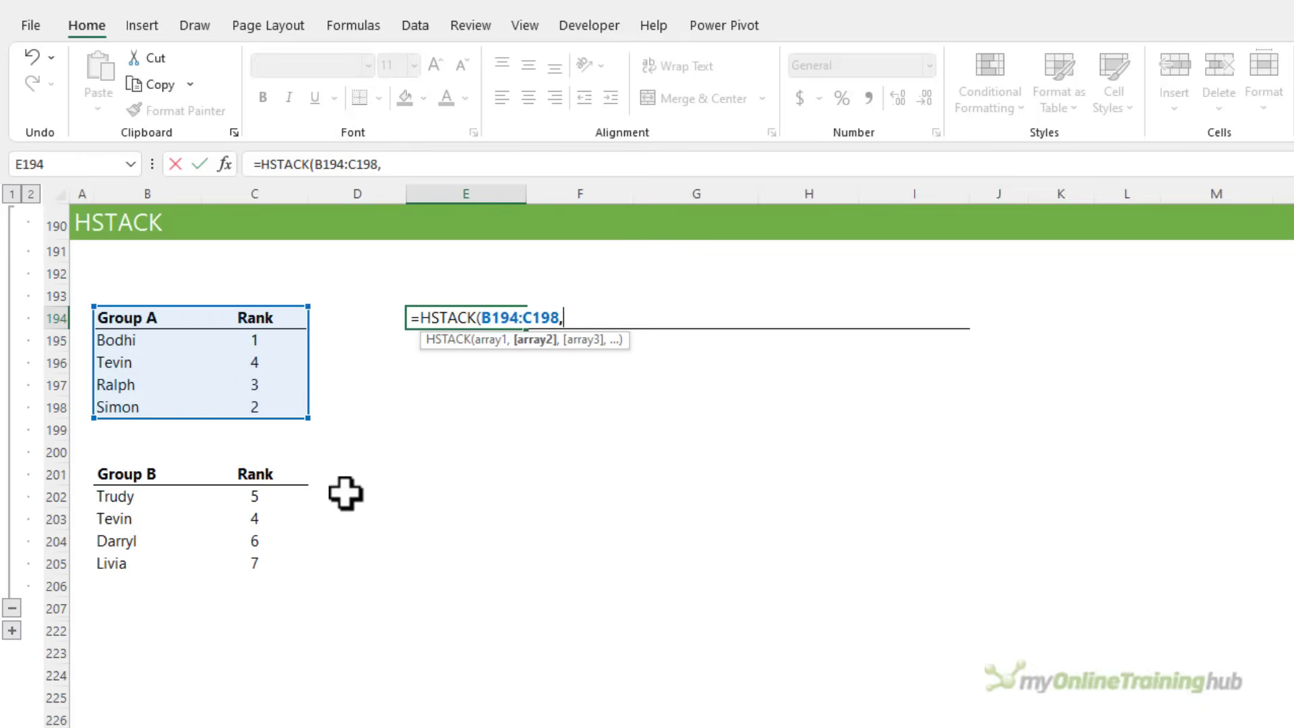
{"action": "type", "text": "\"\""}
{"action": "type", "text": ","}
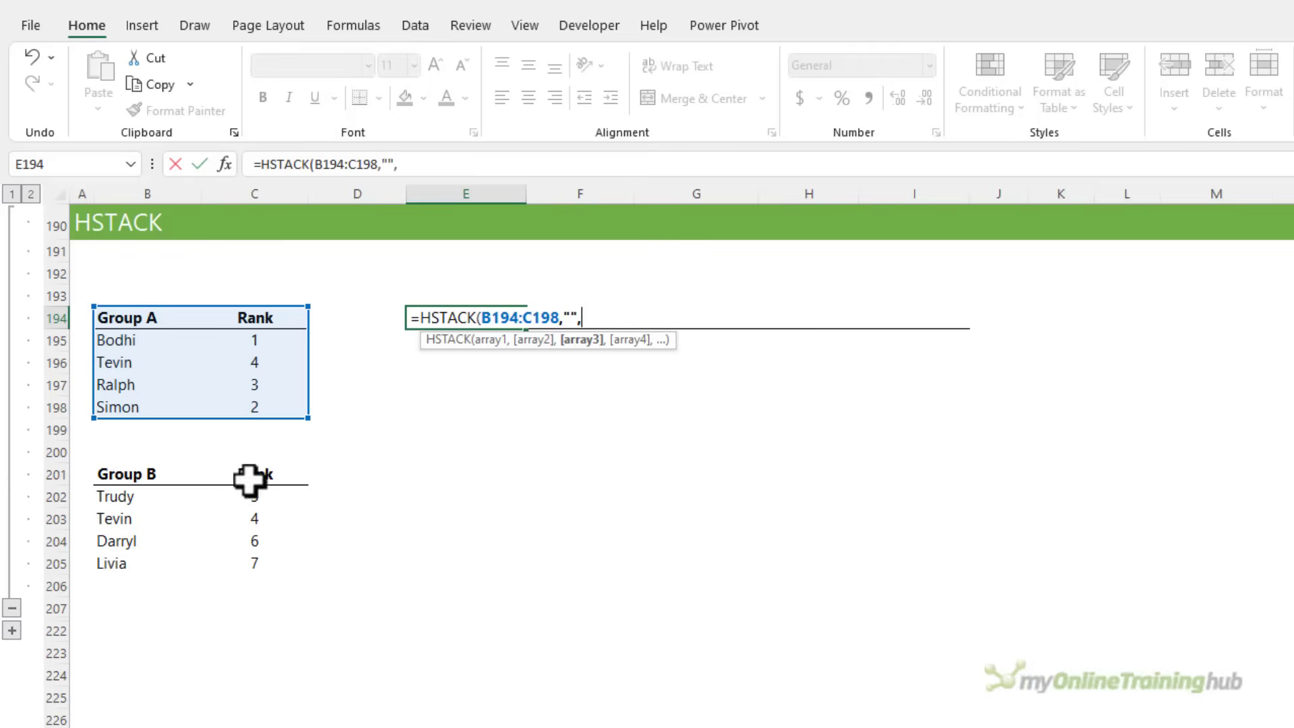
{"action": "left_click_drag", "start_coordinate": [128, 474], "coordinate": [242, 557]}
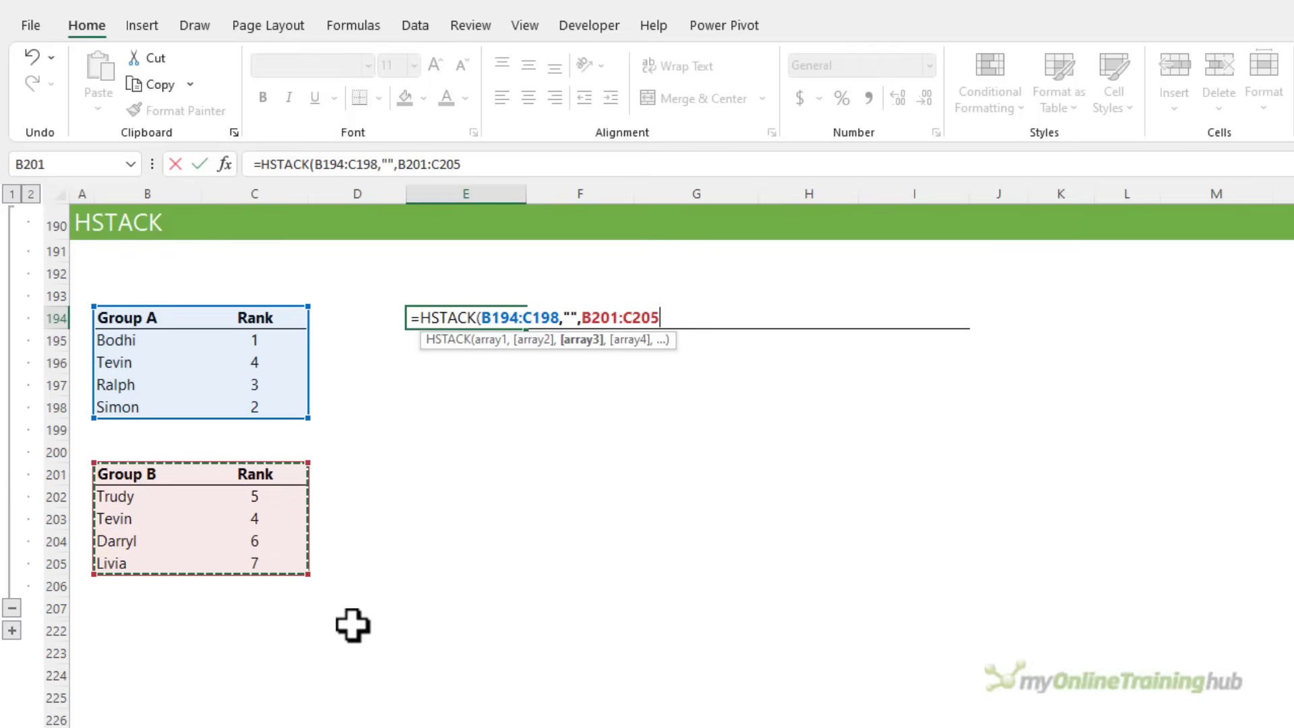
{"action": "type", "text": ")"}
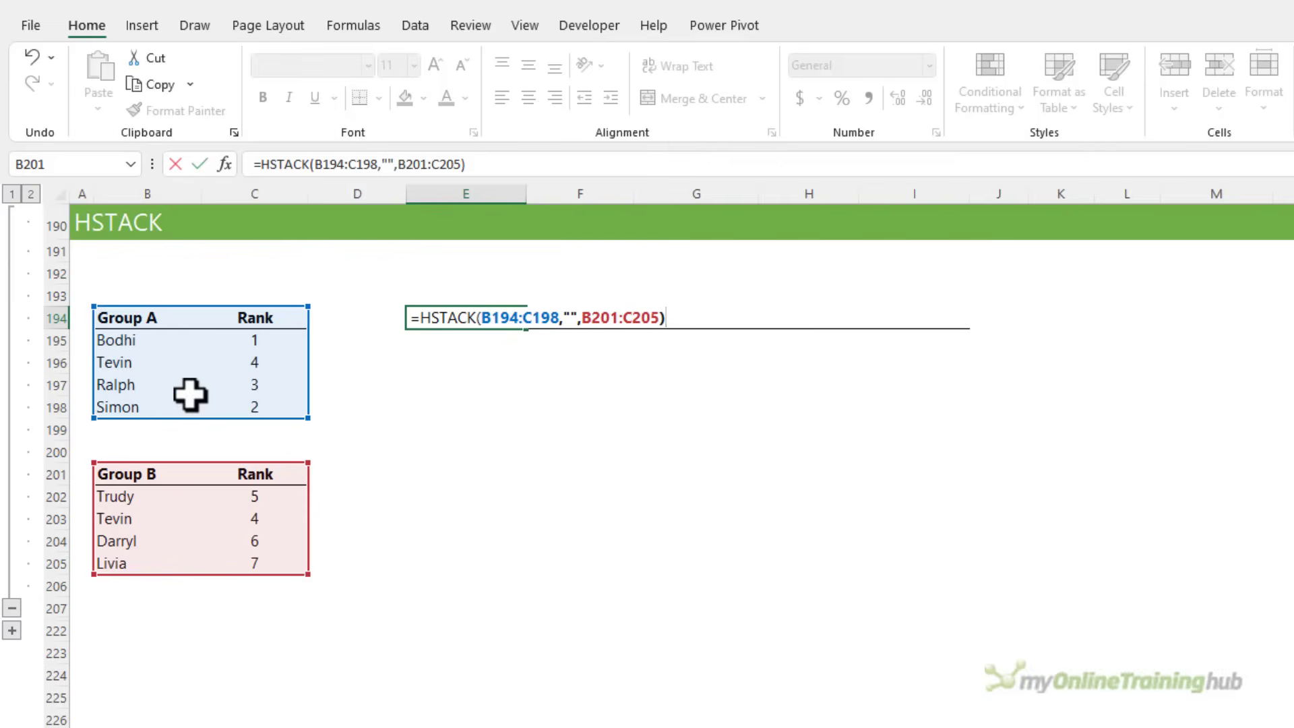
Wrap the E194 HSTACK formula in IFNA returning "" so missing values show blank.
{"action": "left_click", "coordinate": [418, 317]}
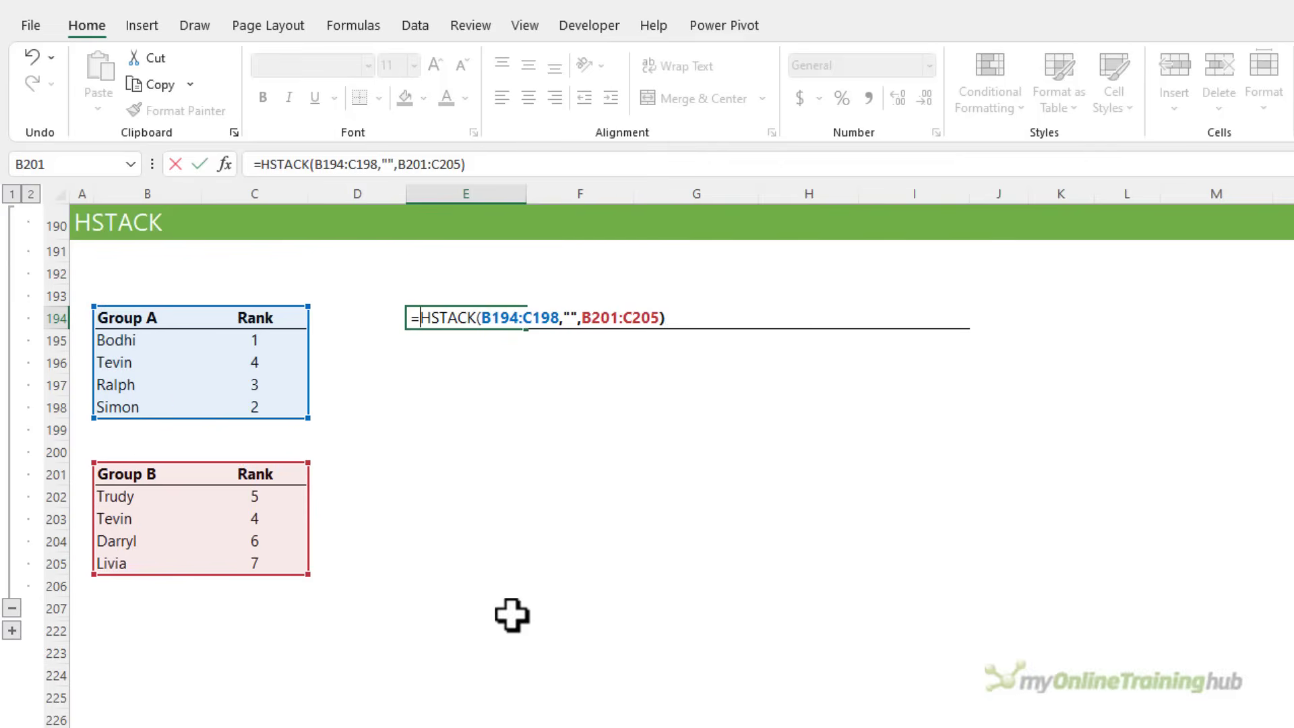
{"action": "type", "text": "ifn"}
{"action": "key", "text": "Tab"}
{"action": "key", "text": "End"}
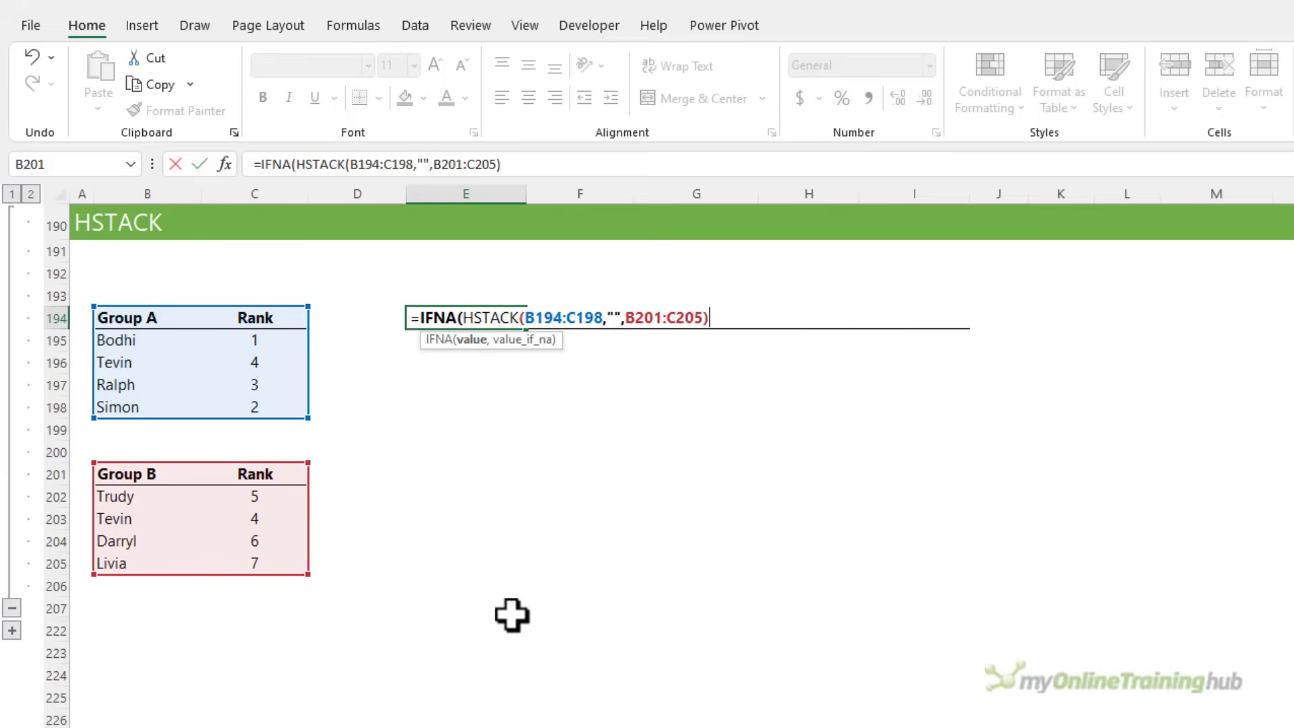
{"action": "type", "text": ",\"\")"}
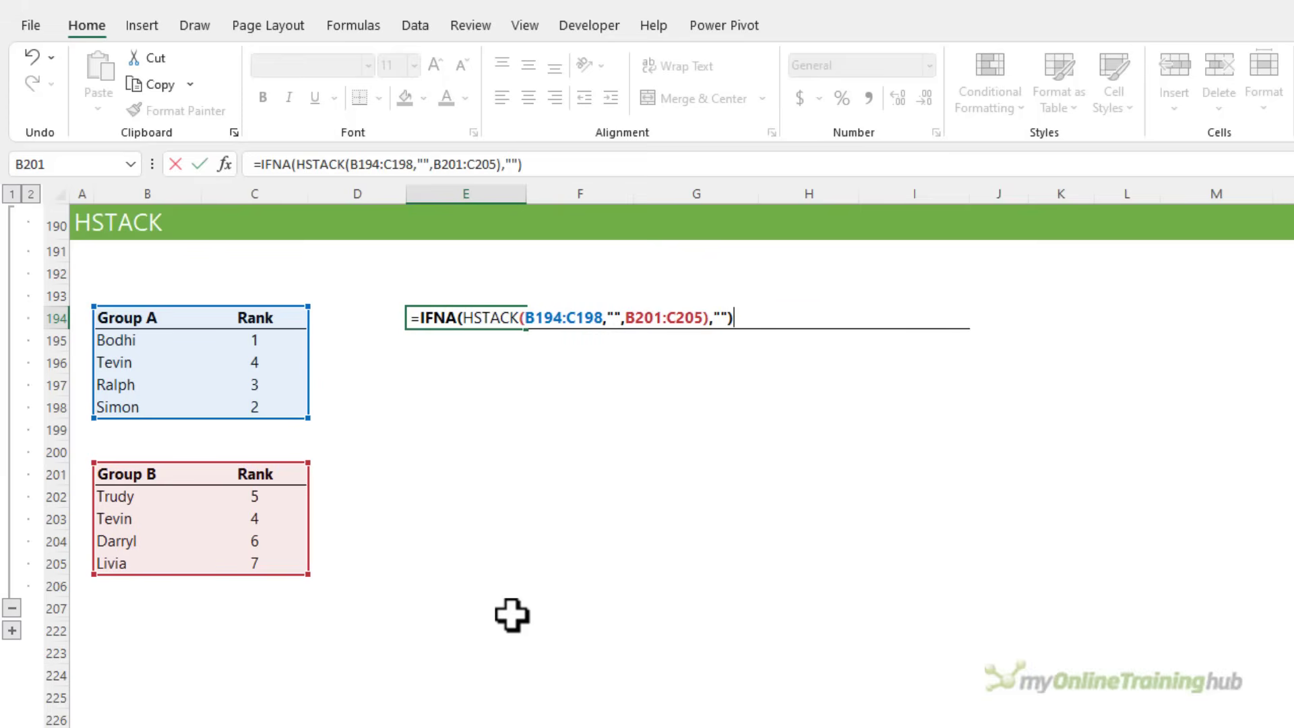
{"action": "key", "text": "Return"}
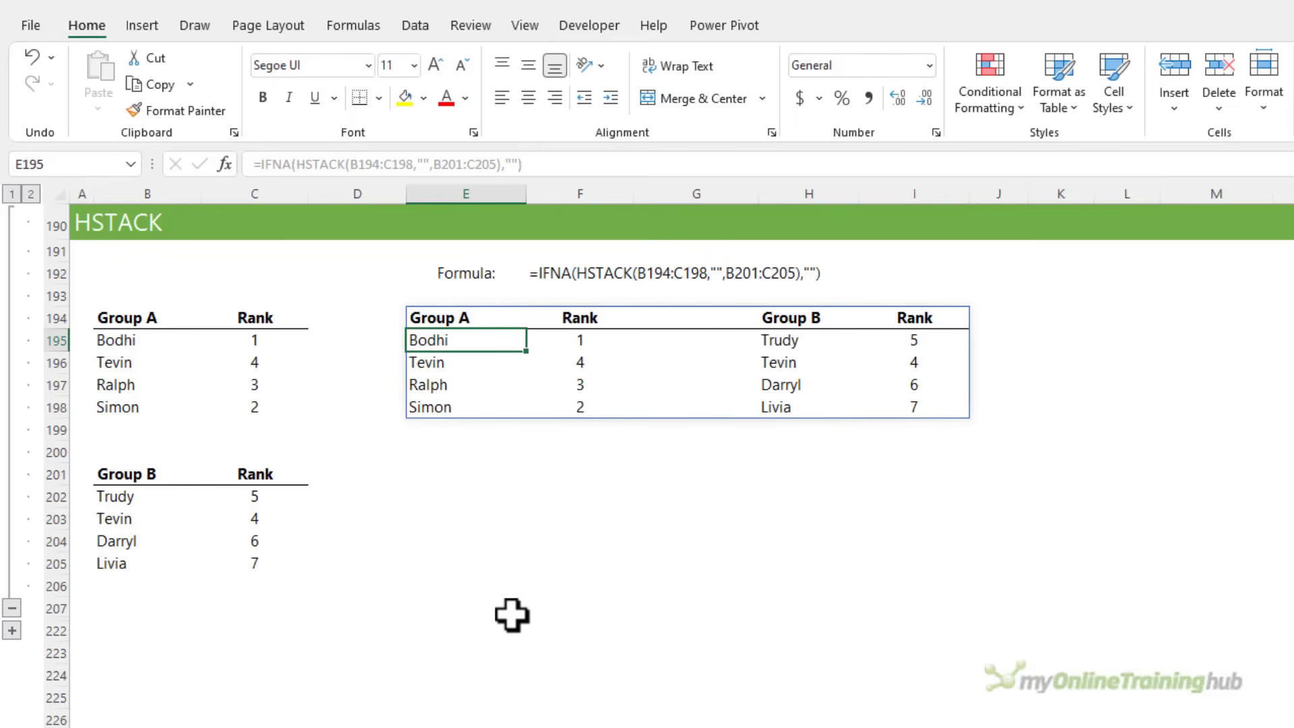
{"action": "key", "text": "Right"}
{"action": "key", "text": "Right"}
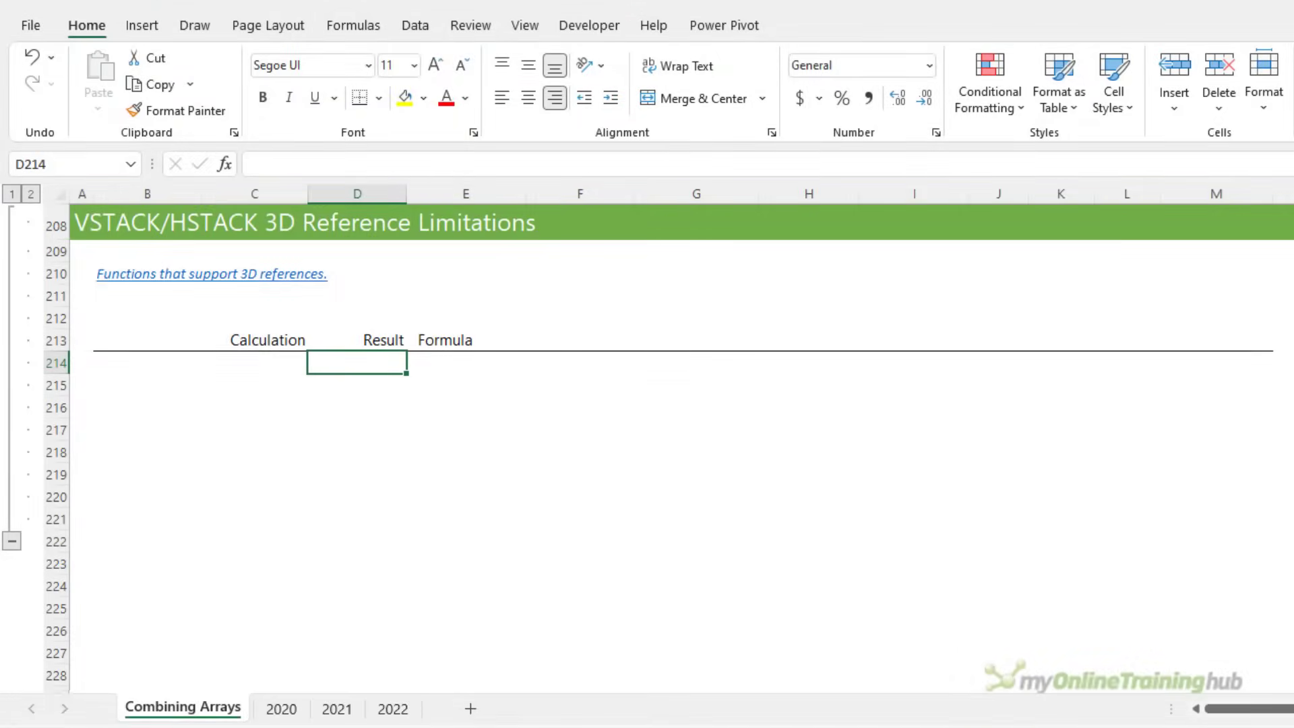
Enter =SUM('2020:2022'!D2:D6) in D214 to total Sales D2:D6 across the three year sheets, giving 129700.
{"action": "type", "text": "=sum"}
{"action": "key", "text": "Tab"}
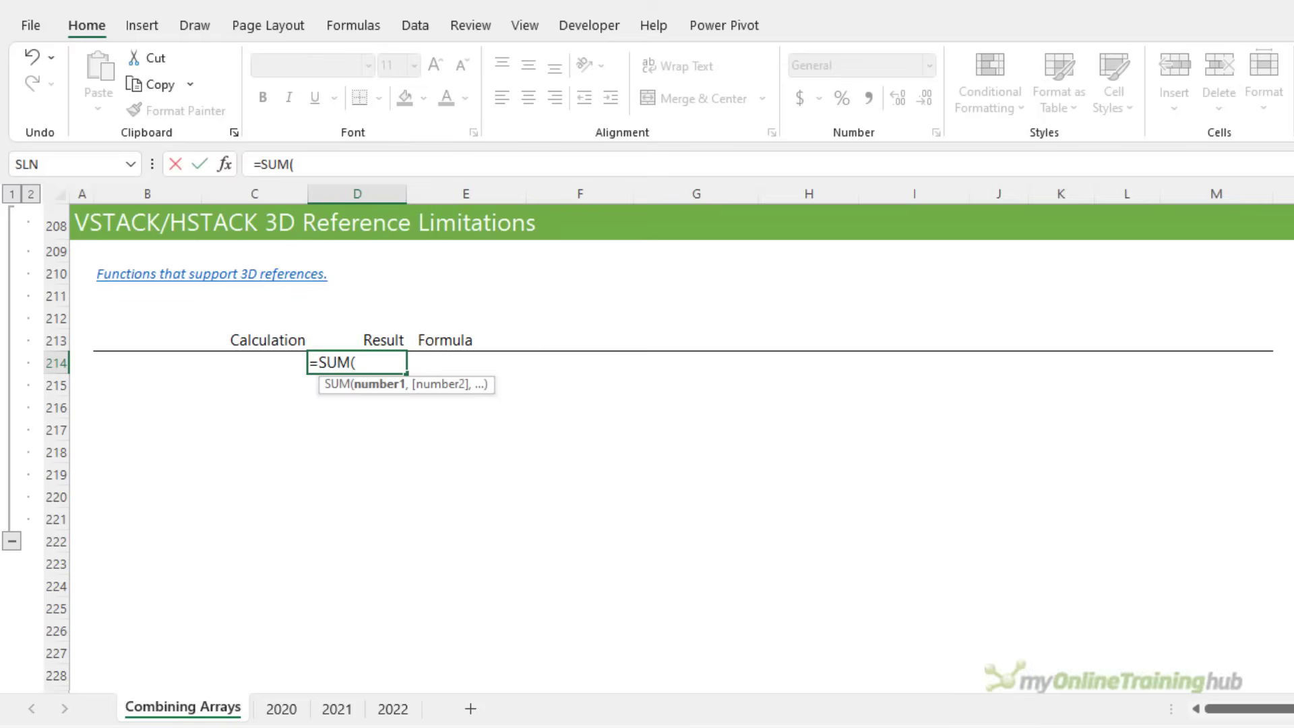
{"action": "left_click", "coordinate": [281, 707]}
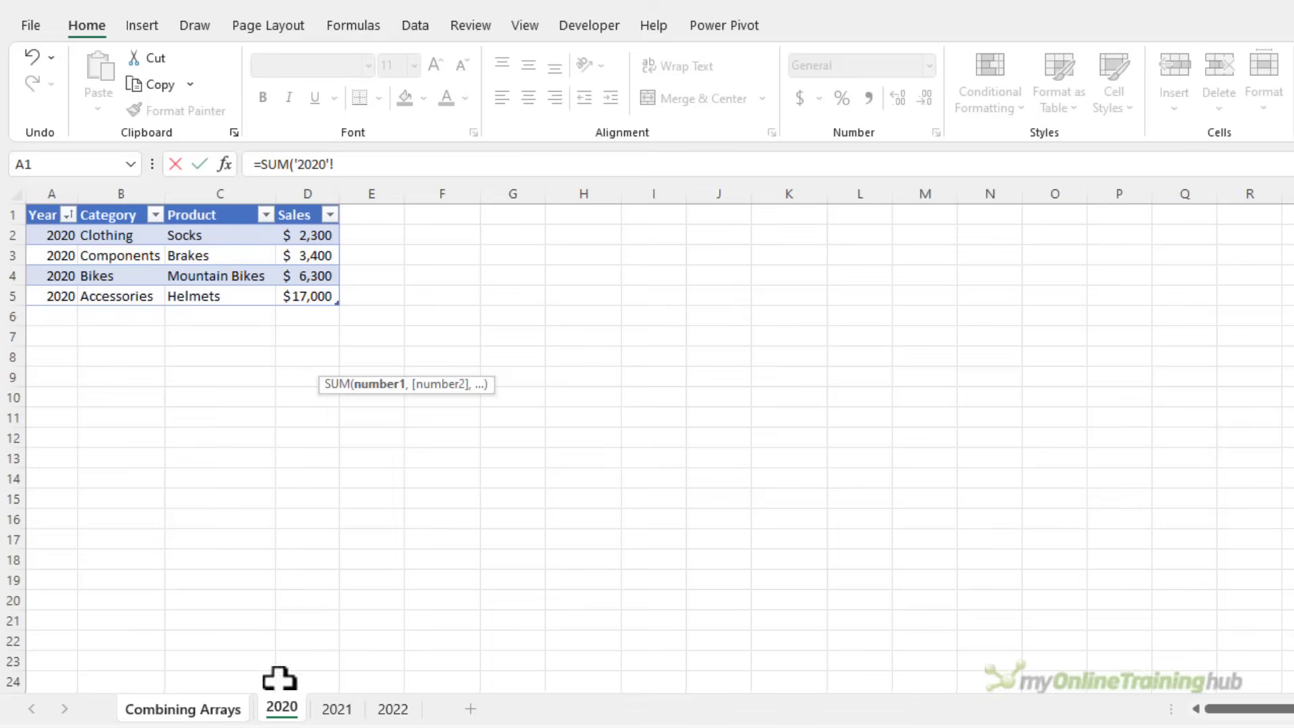
{"action": "left_click_drag", "start_coordinate": [303, 234], "coordinate": [313, 319]}
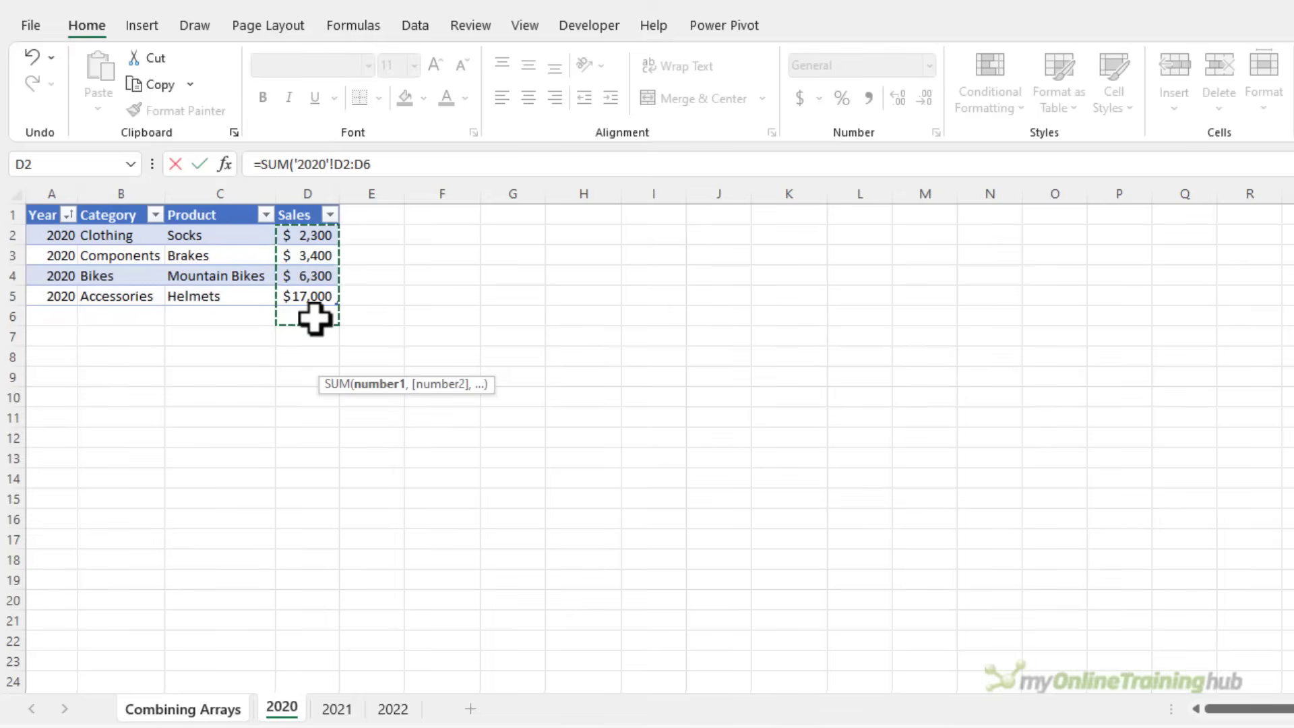
{"action": "key", "text": "shift"}
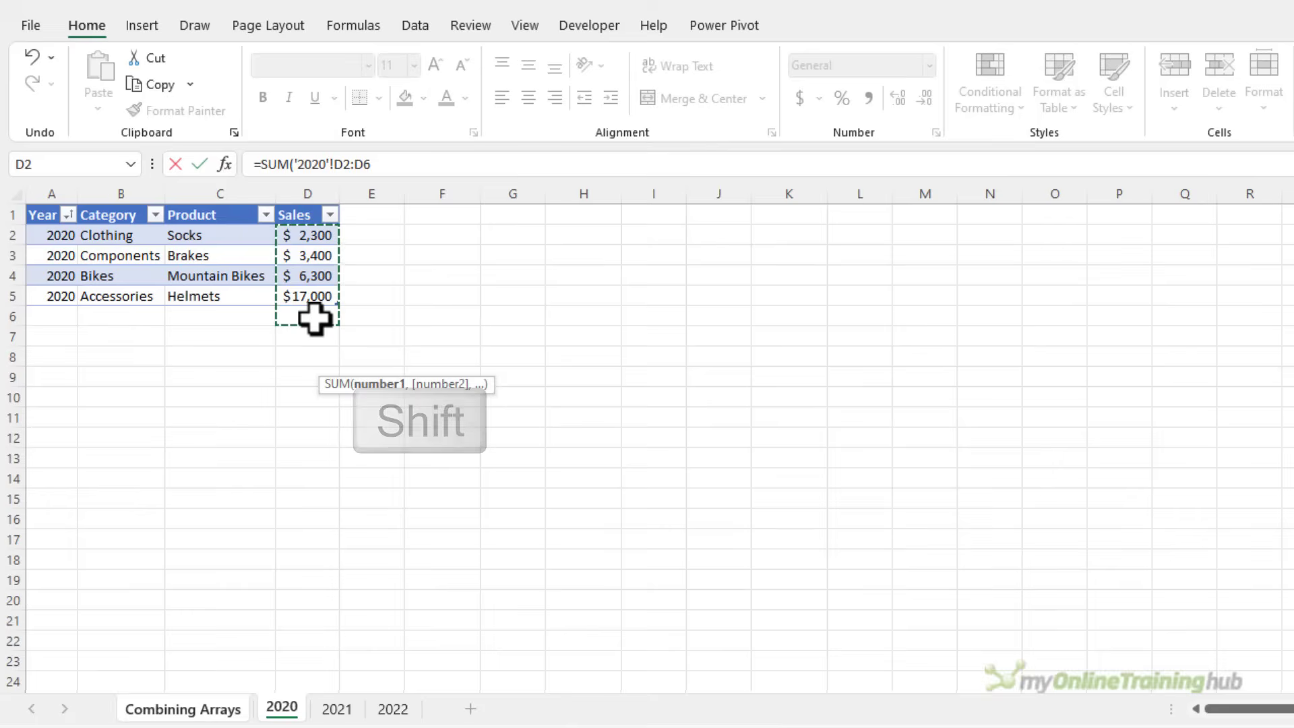
{"action": "left_click", "coordinate": [394, 708], "text": "shift"}
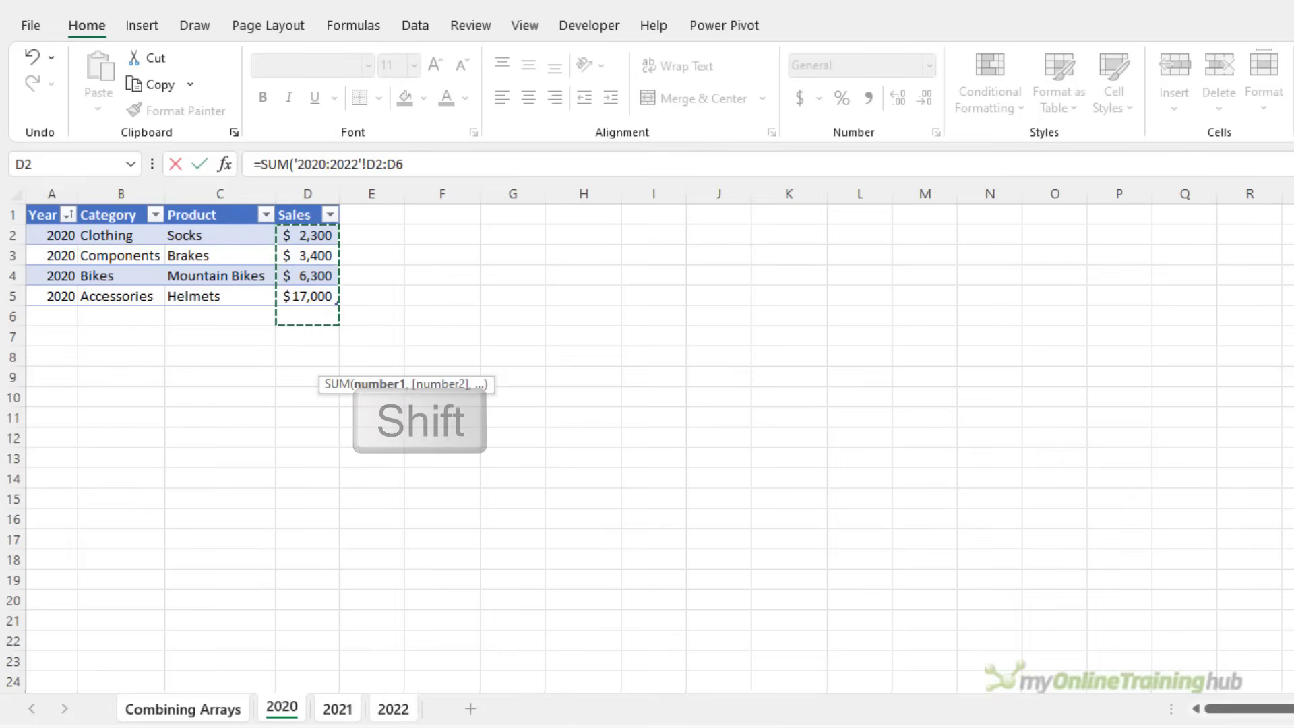
{"action": "type", "text": ")"}
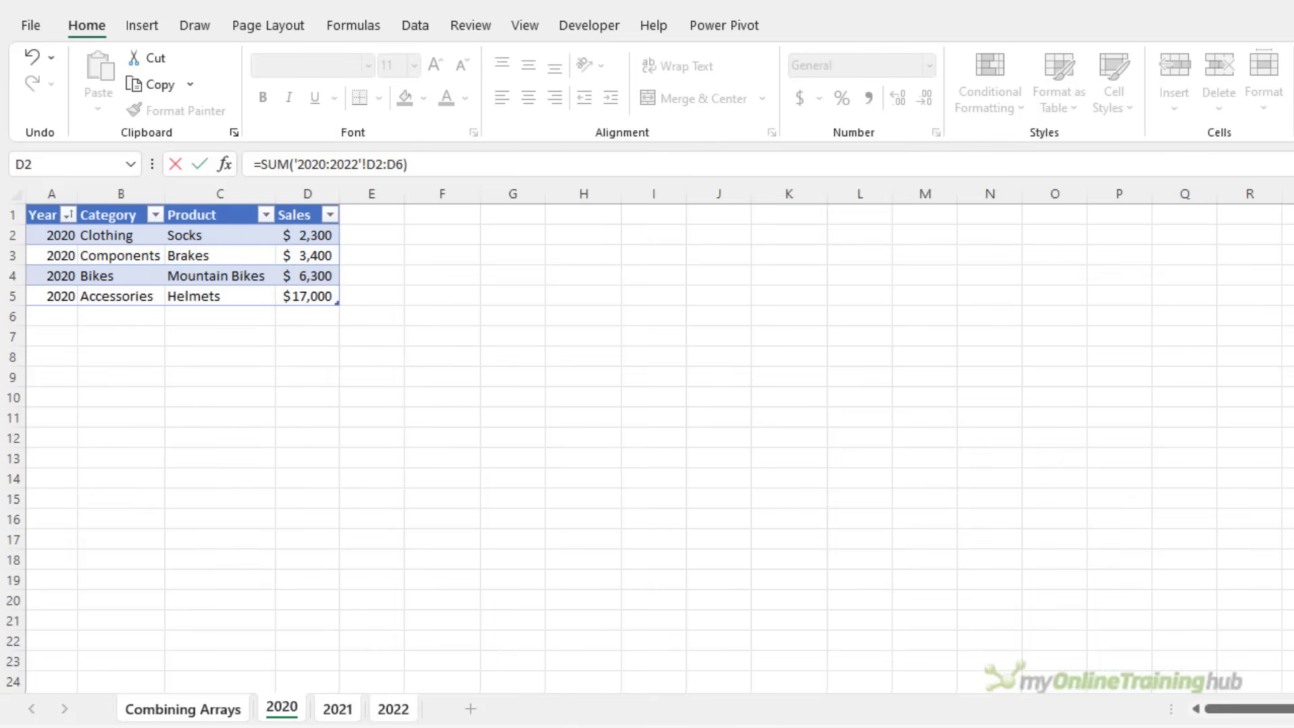
{"action": "key", "text": "Return"}
{"action": "left_click", "coordinate": [357, 363]}
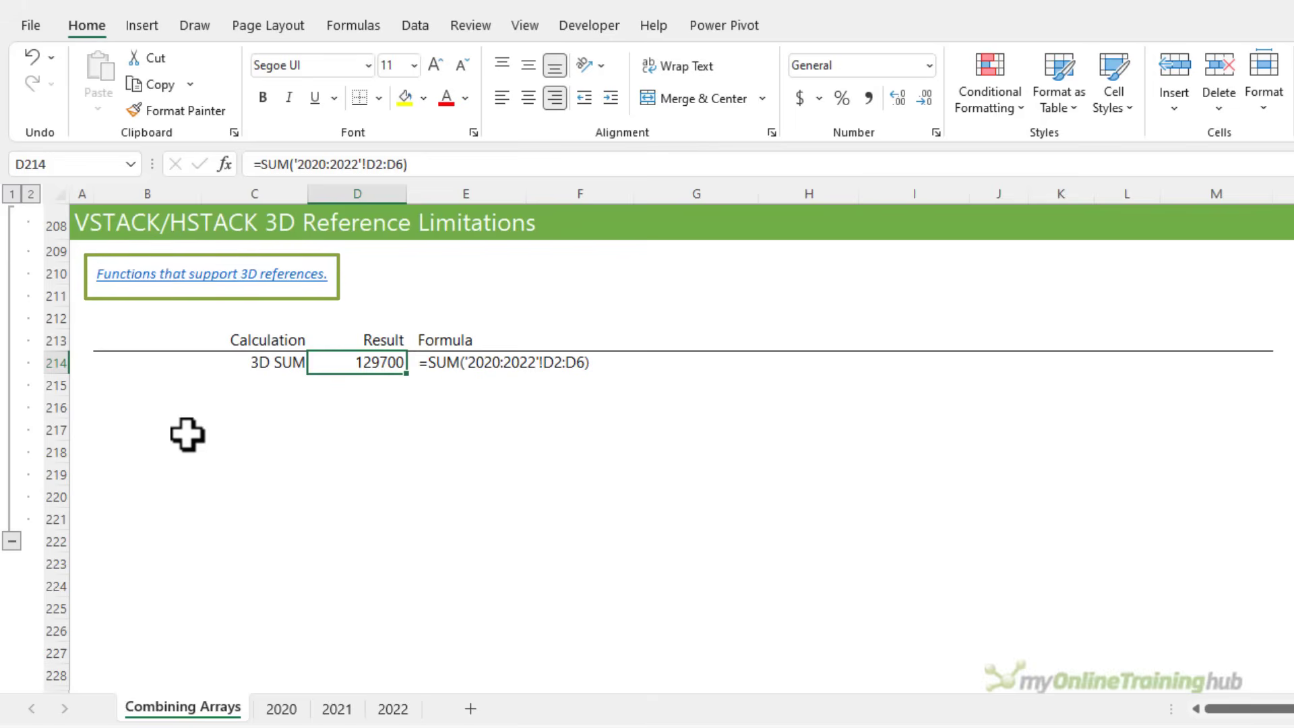
{"action": "key", "text": "Down"}
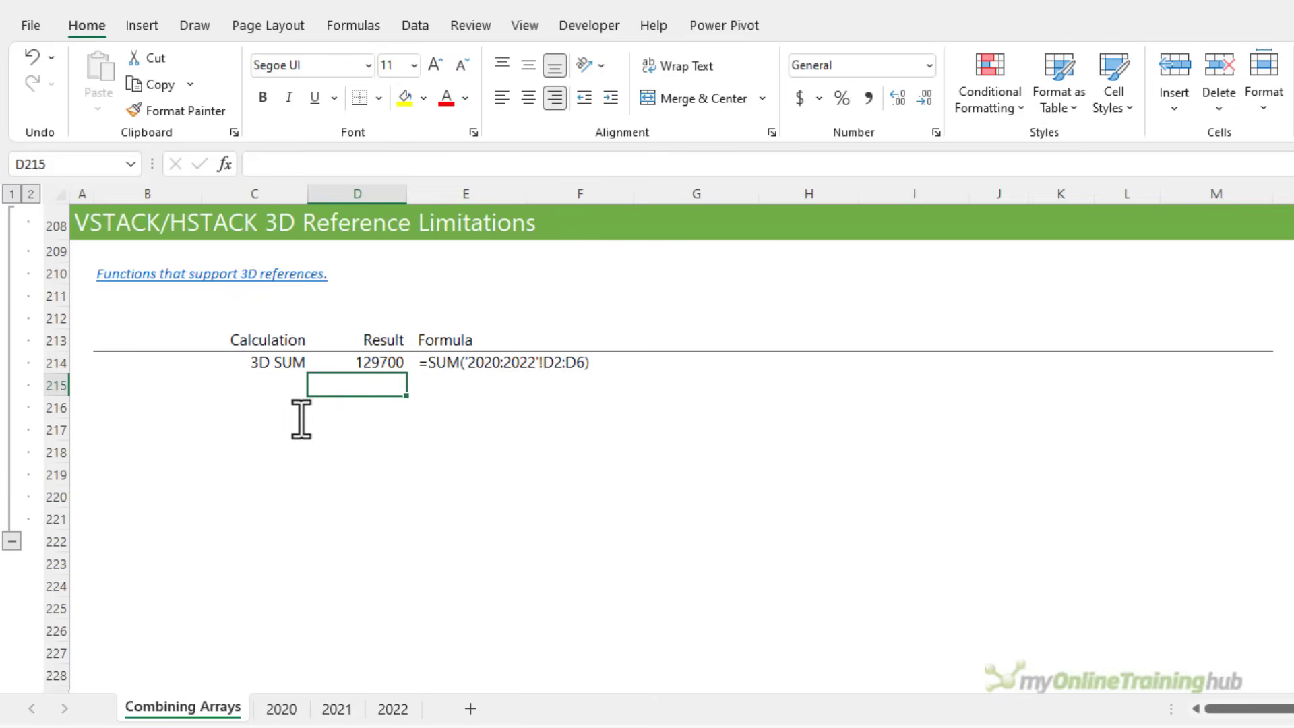
Enter =SUMIF('2020:2022'!B2:B6,"Clothing",'2020:2022'!D2:D6) in D215, which returns #VALUE!
{"action": "type", "text": "=sumi"}
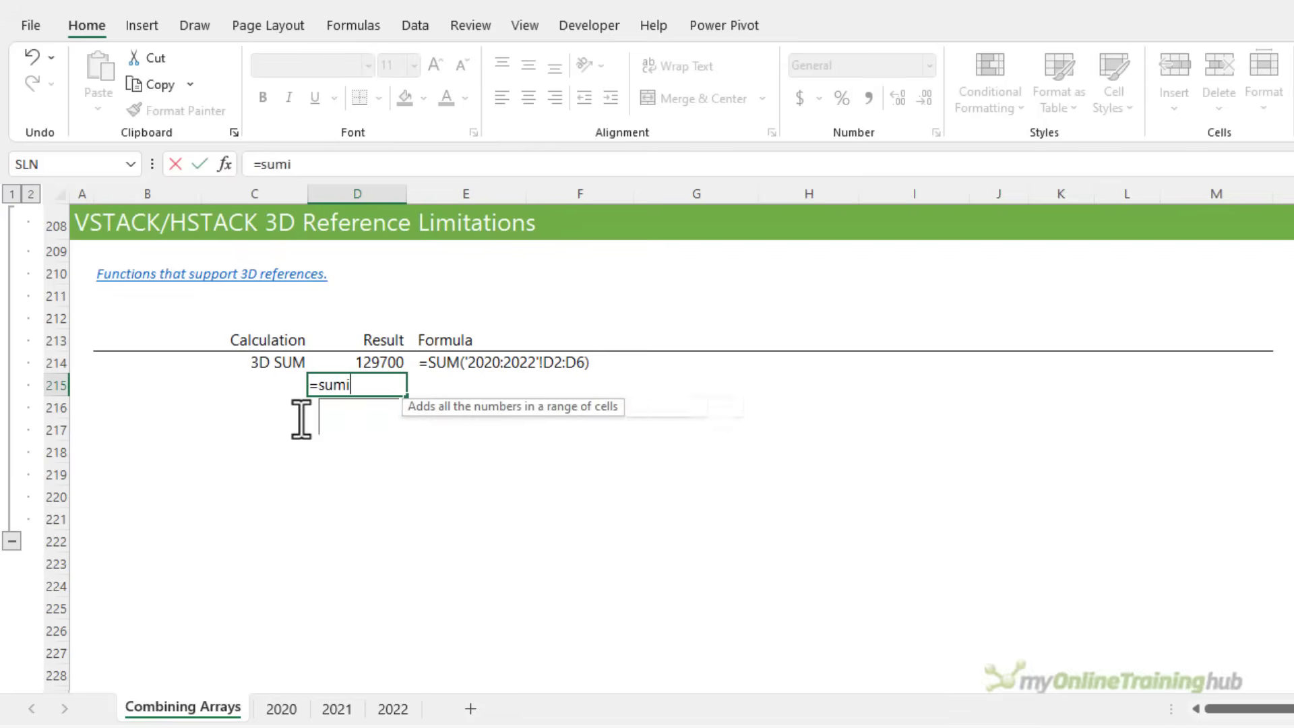
{"action": "key", "text": "Tab"}
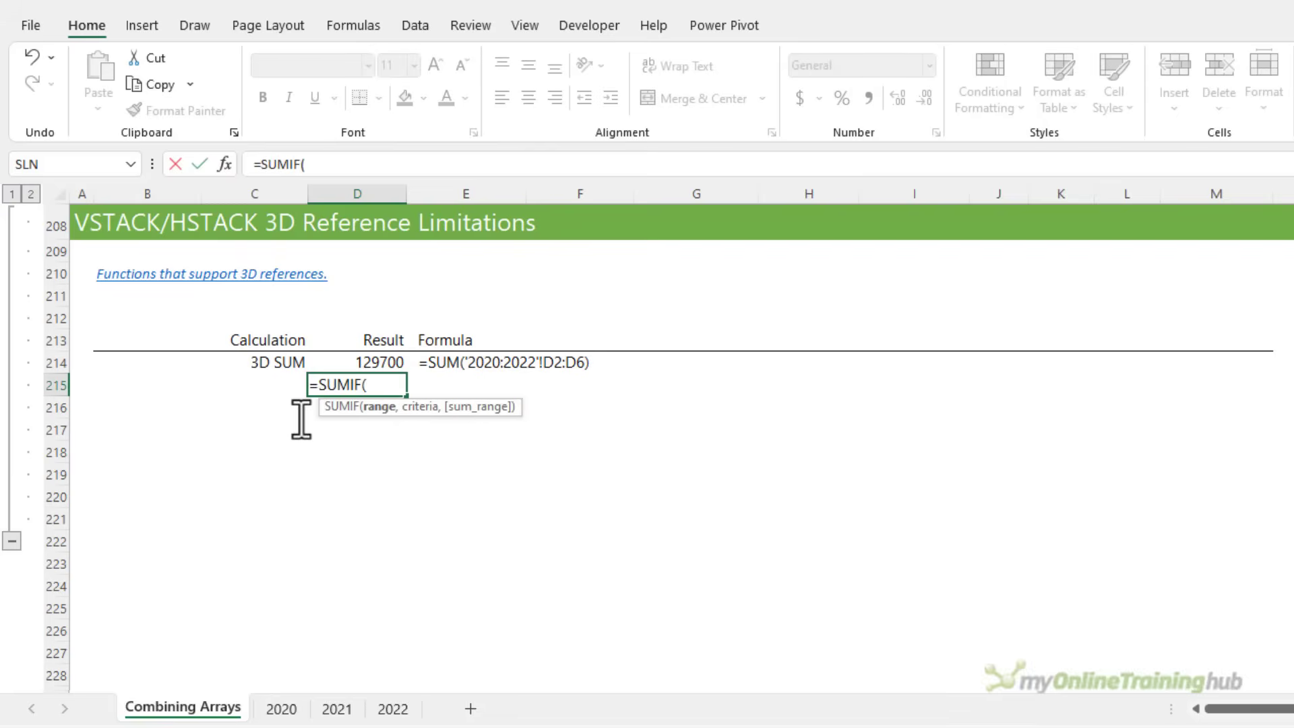
{"action": "left_click", "coordinate": [282, 709]}
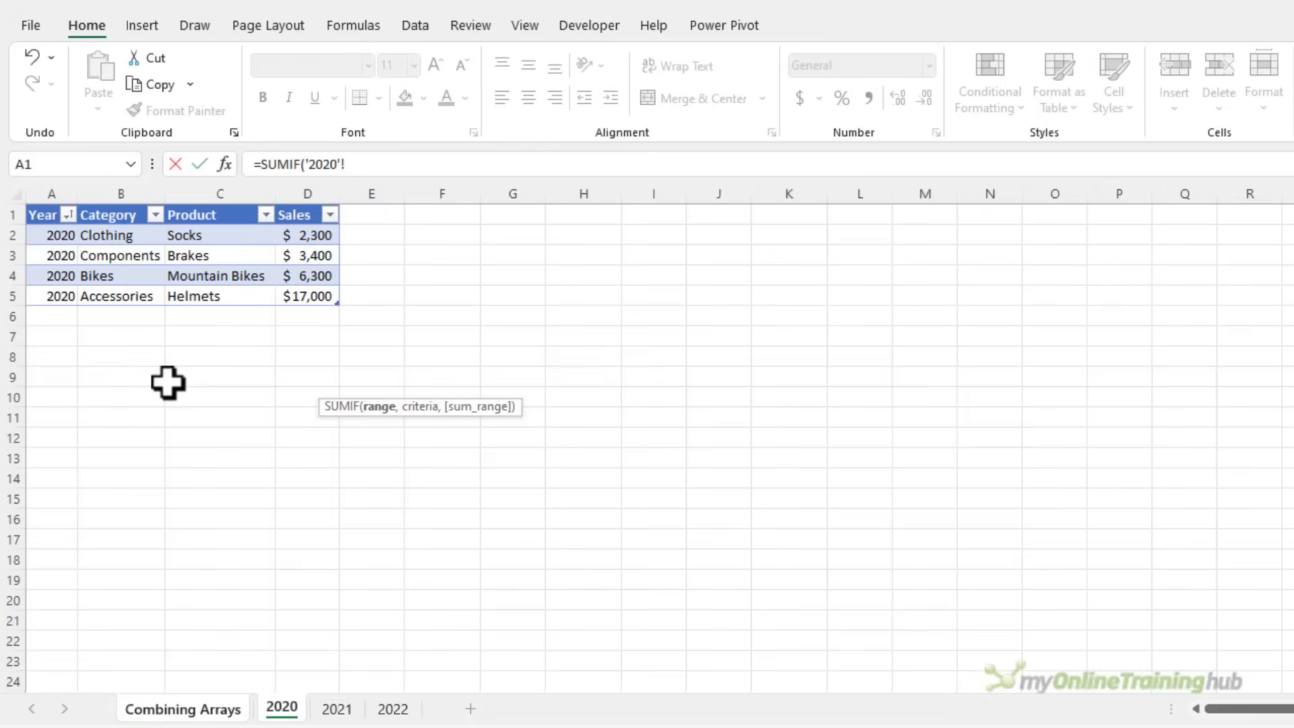
{"action": "left_click_drag", "start_coordinate": [115, 235], "coordinate": [120, 309]}
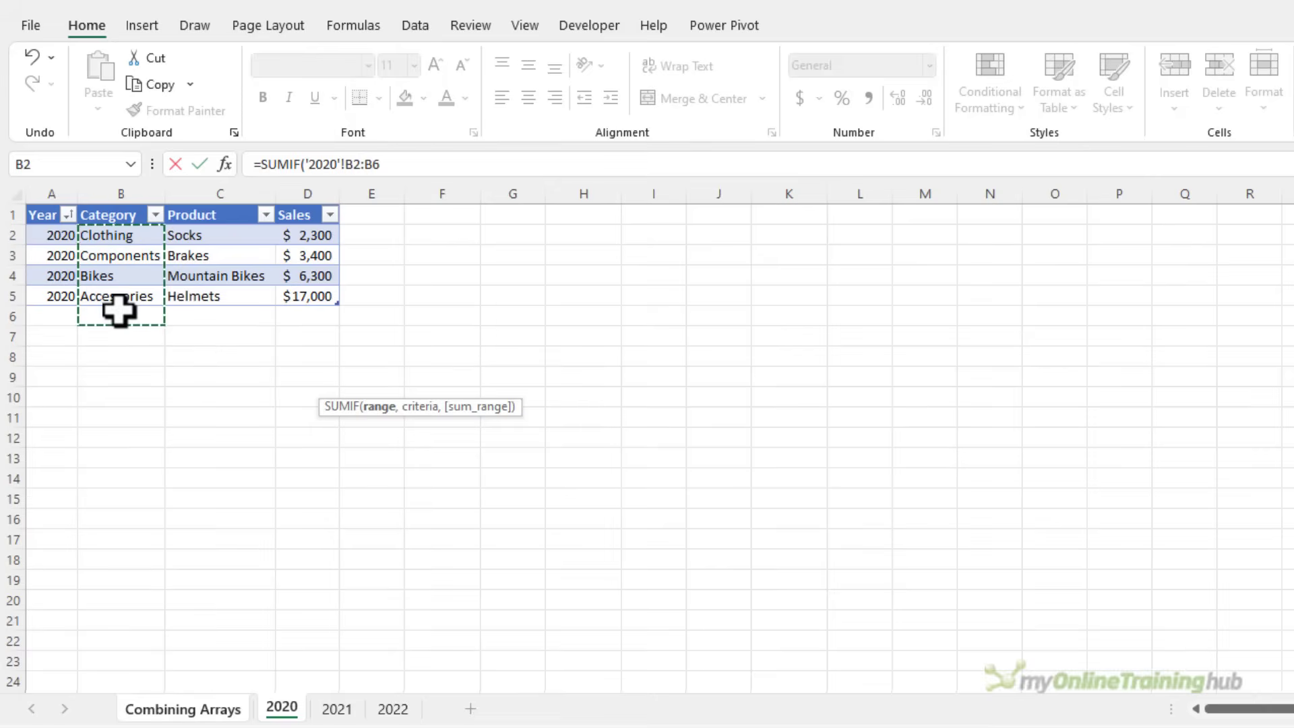
{"action": "left_click", "coordinate": [391, 708], "text": "shift"}
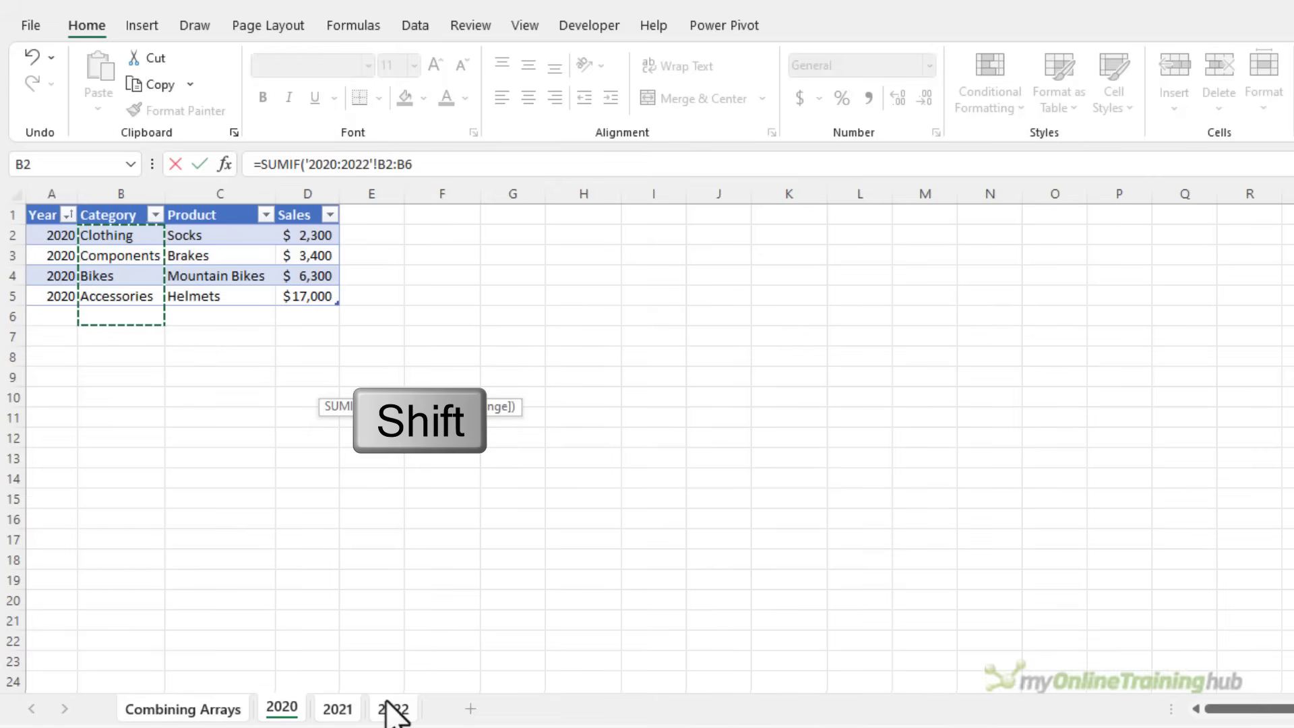
{"action": "type", "text": ",\"C"}
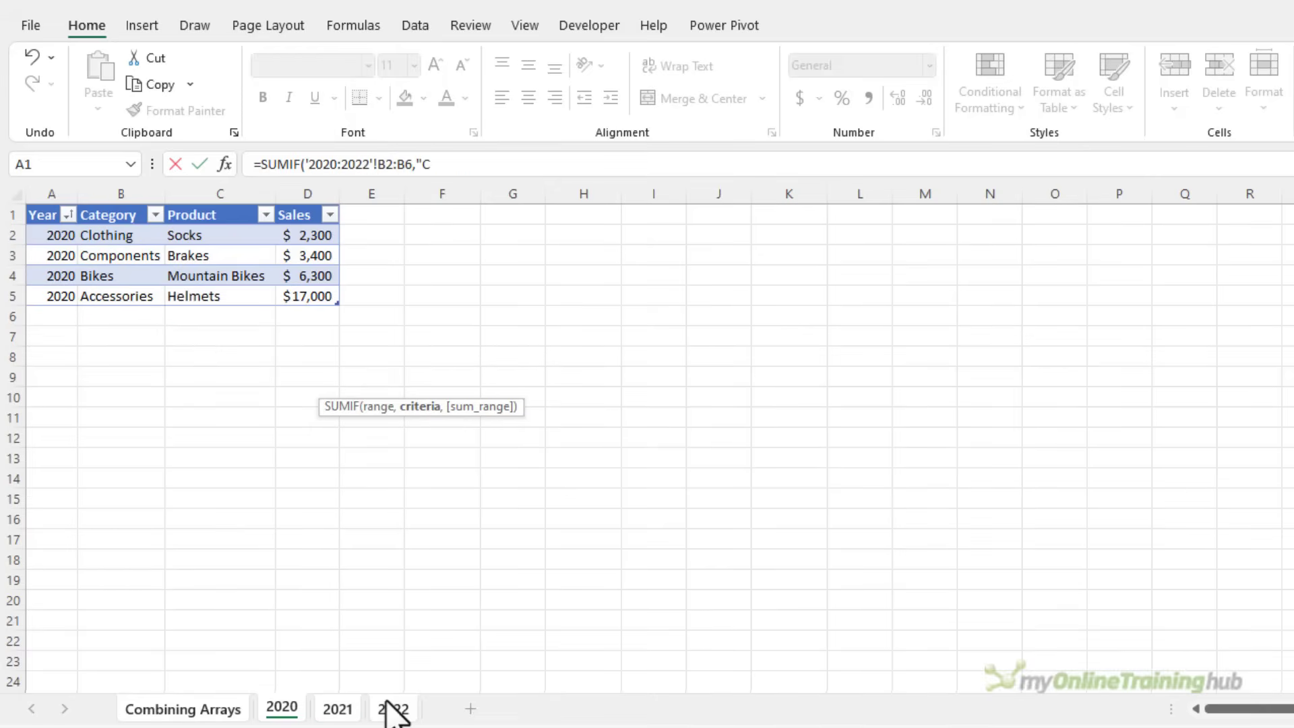
{"action": "type", "text": "lothing\","}
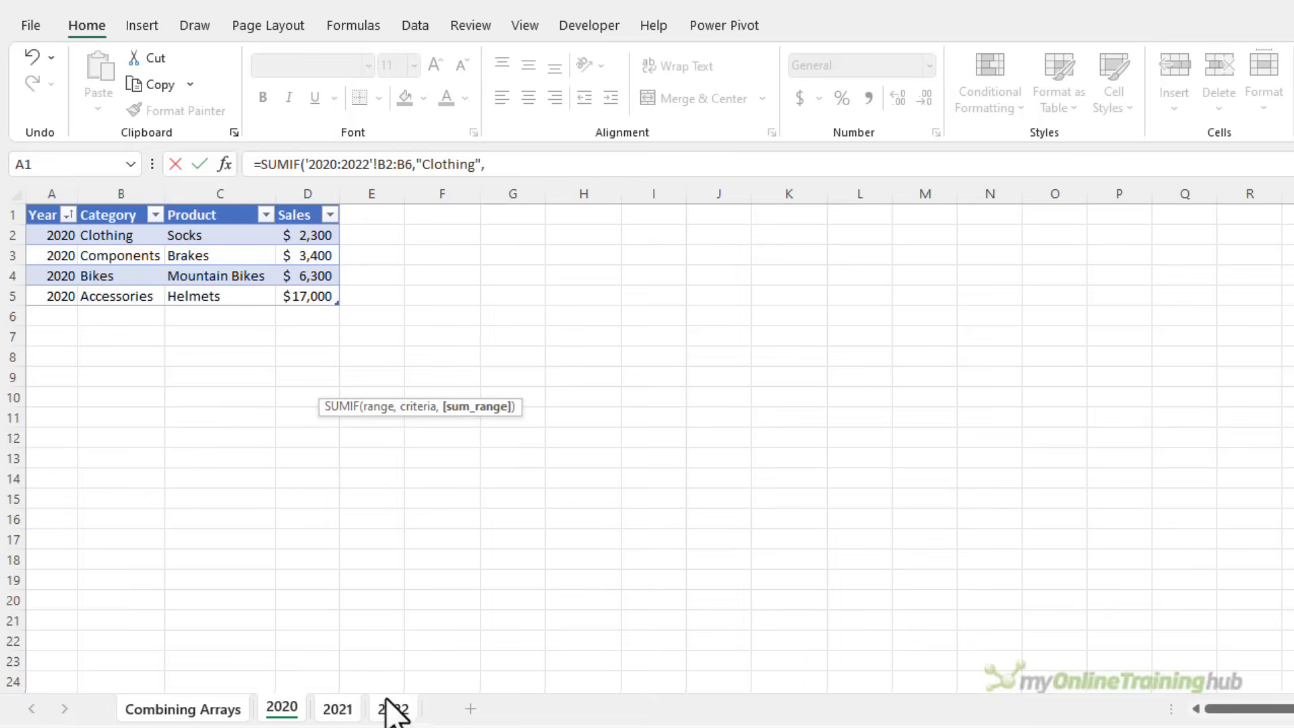
{"action": "left_click_drag", "start_coordinate": [297, 233], "coordinate": [298, 317]}
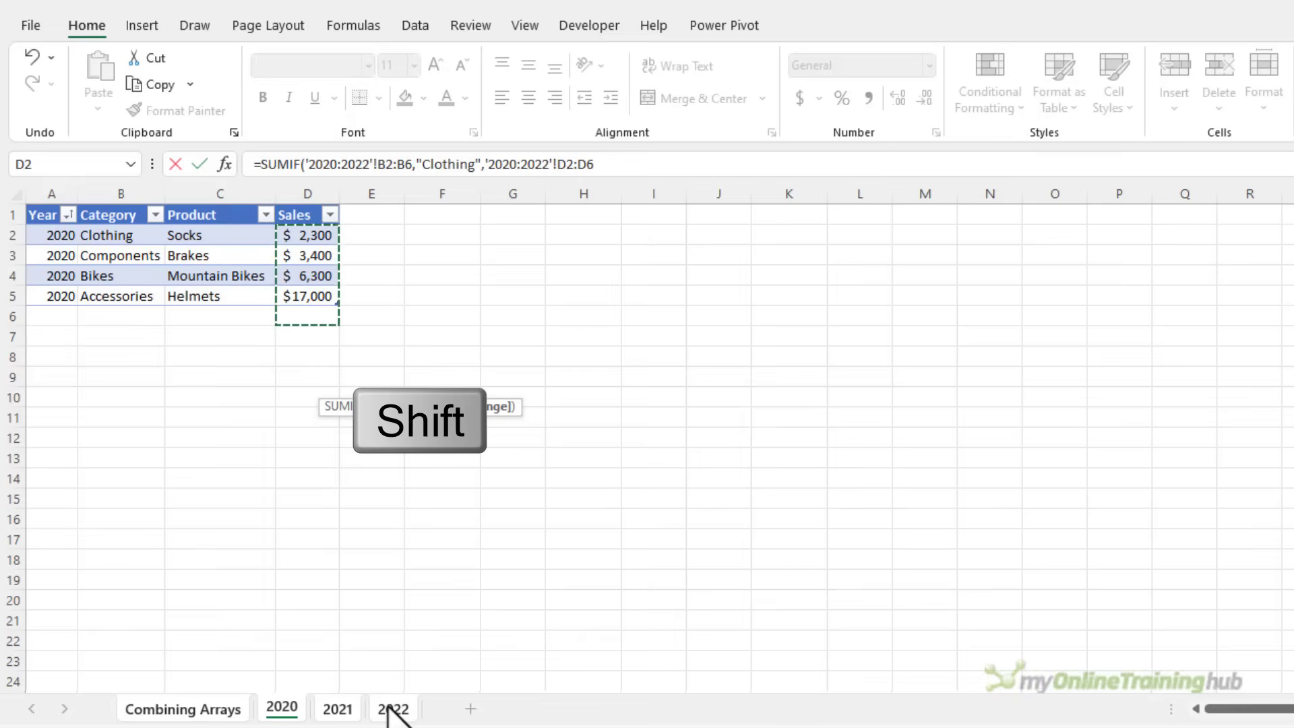
{"action": "type", "text": ")"}
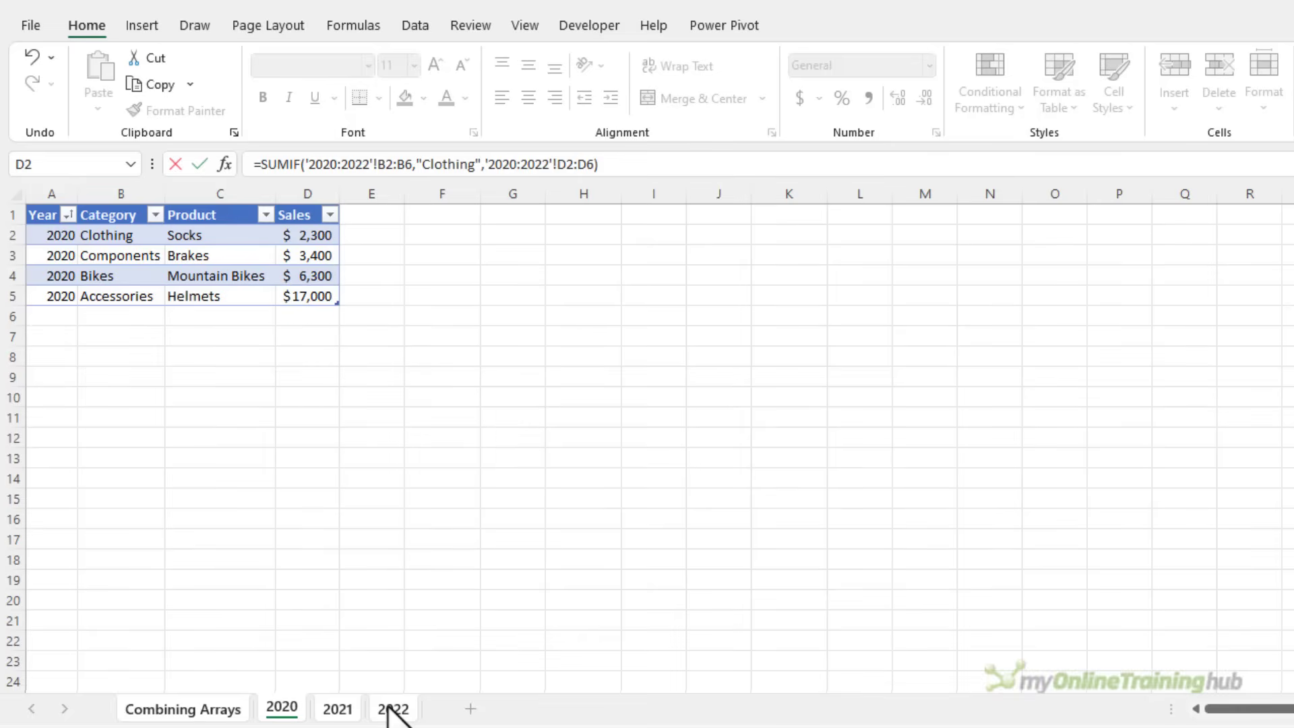
{"action": "key", "text": "Return"}
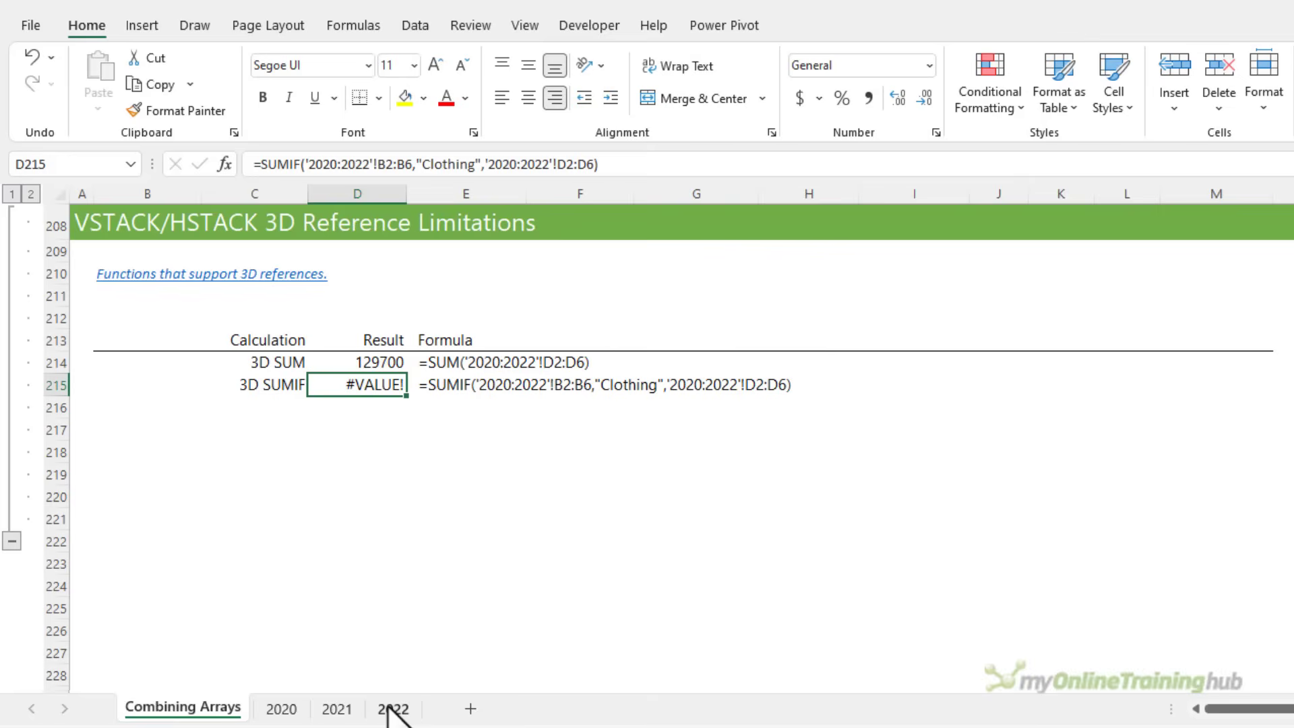
Inspect the SUMIF range argument in D215 without changing it, then move to D216.
{"action": "key", "text": "F2"}
{"action": "left_click", "coordinate": [156, 384]}
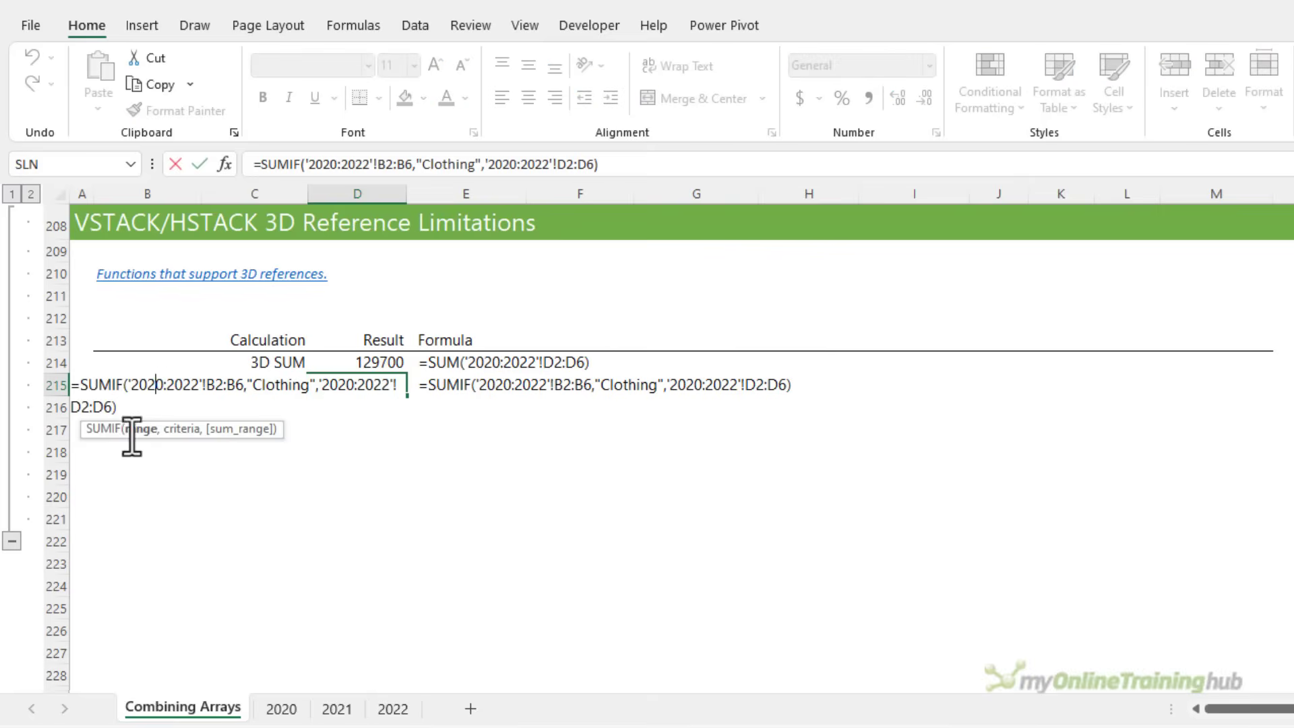
{"action": "left_click", "coordinate": [130, 429]}
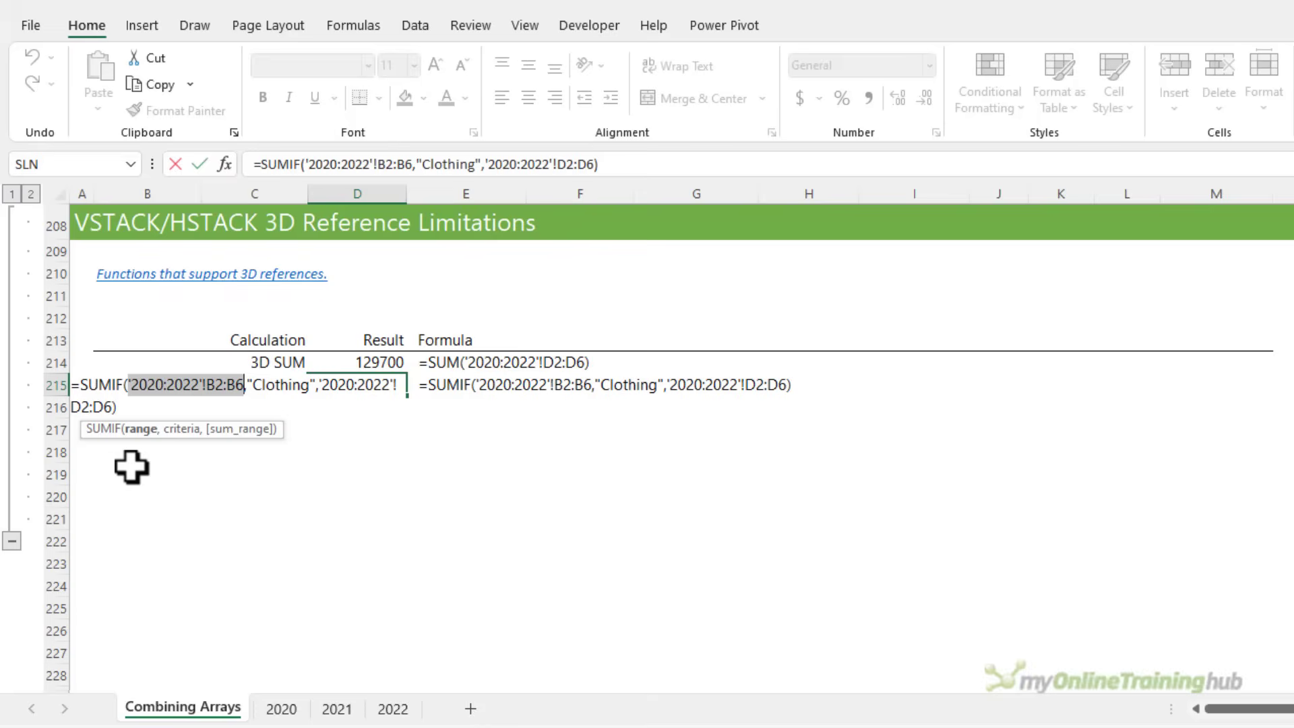
{"action": "key", "text": "Escape"}
{"action": "left_click", "coordinate": [378, 407]}
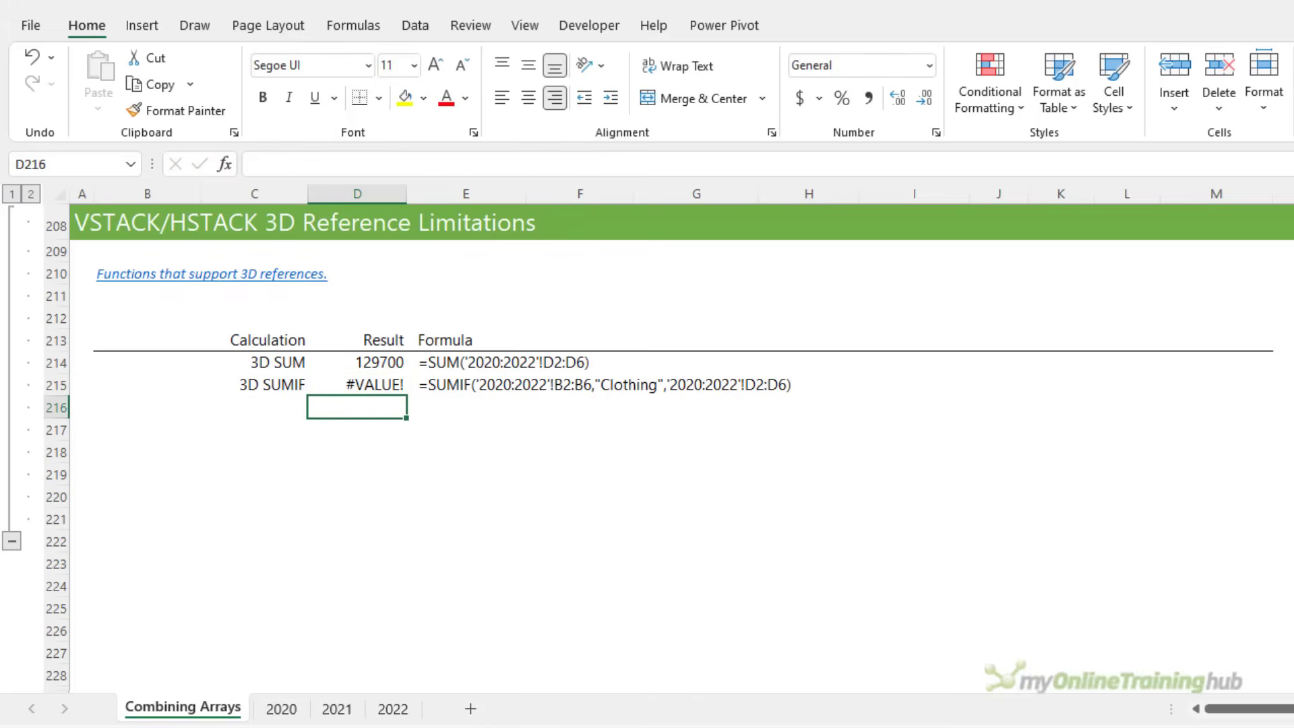
{"action": "type", "text": "=sum"}
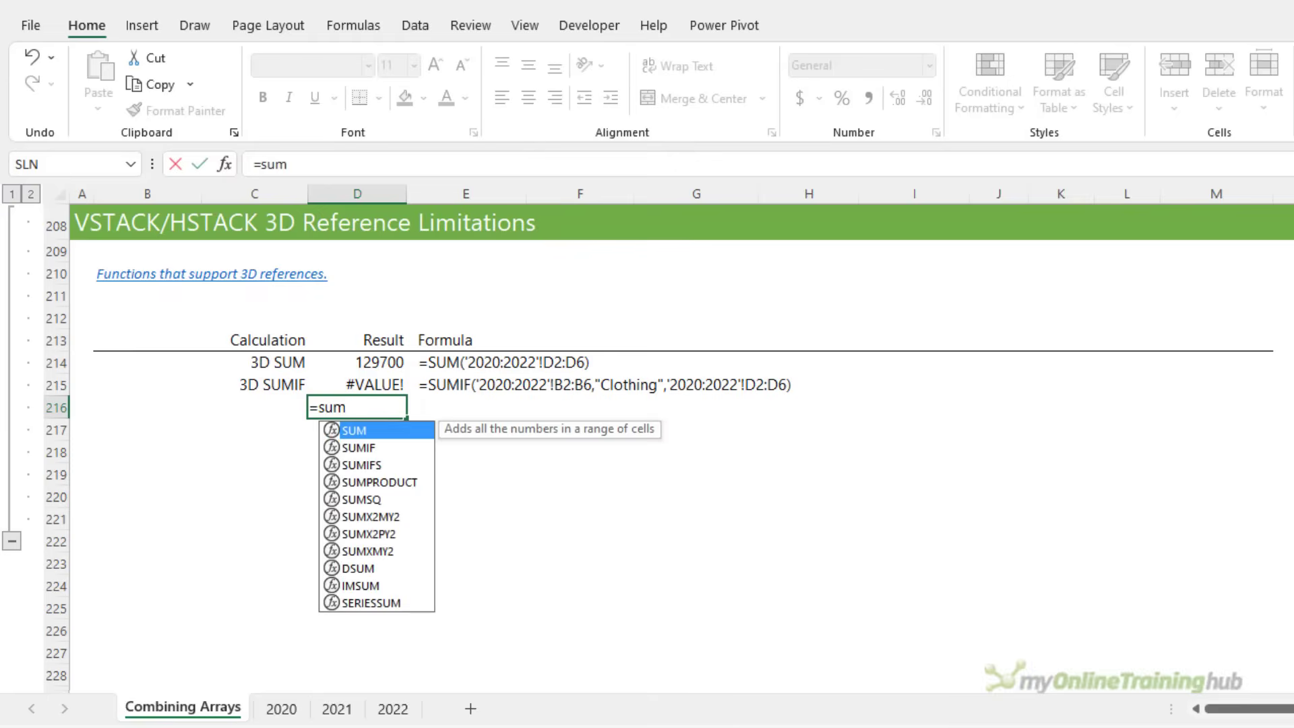
{"action": "type", "text": "if"}
{"action": "key", "text": "Tab"}
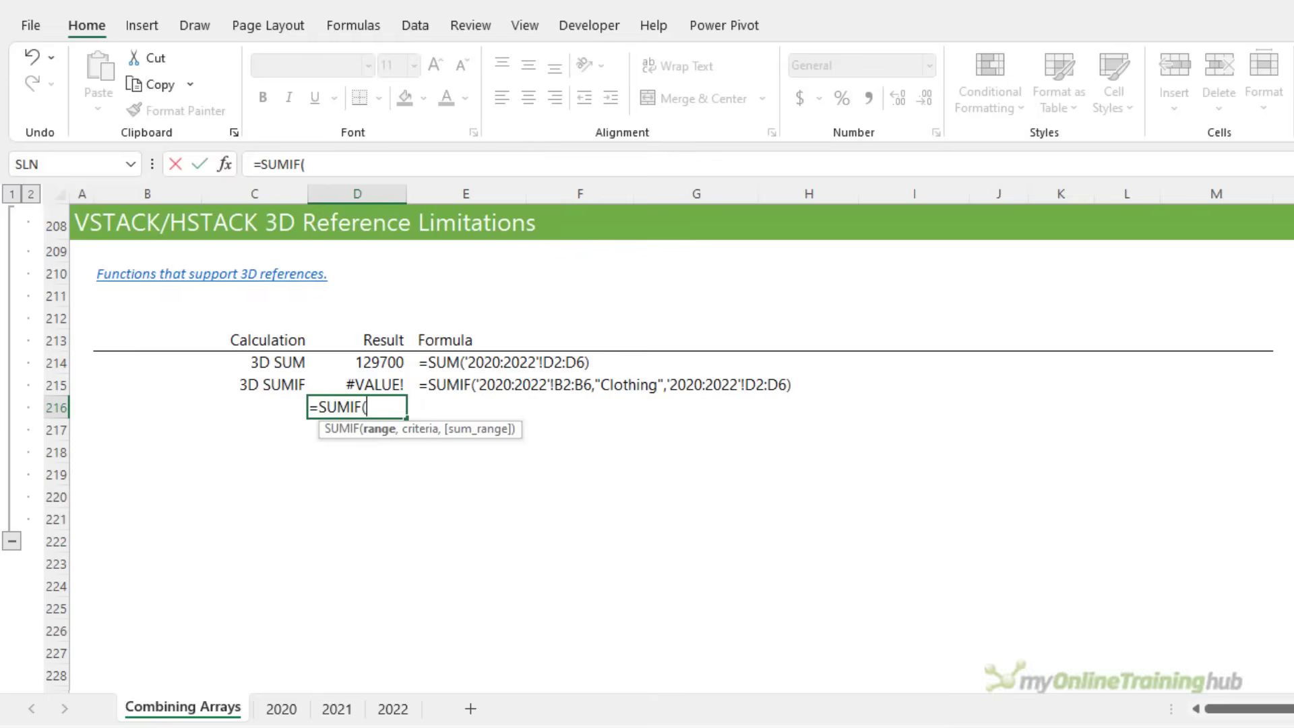
{"action": "type", "text": "vst"}
{"action": "key", "text": "Tab"}
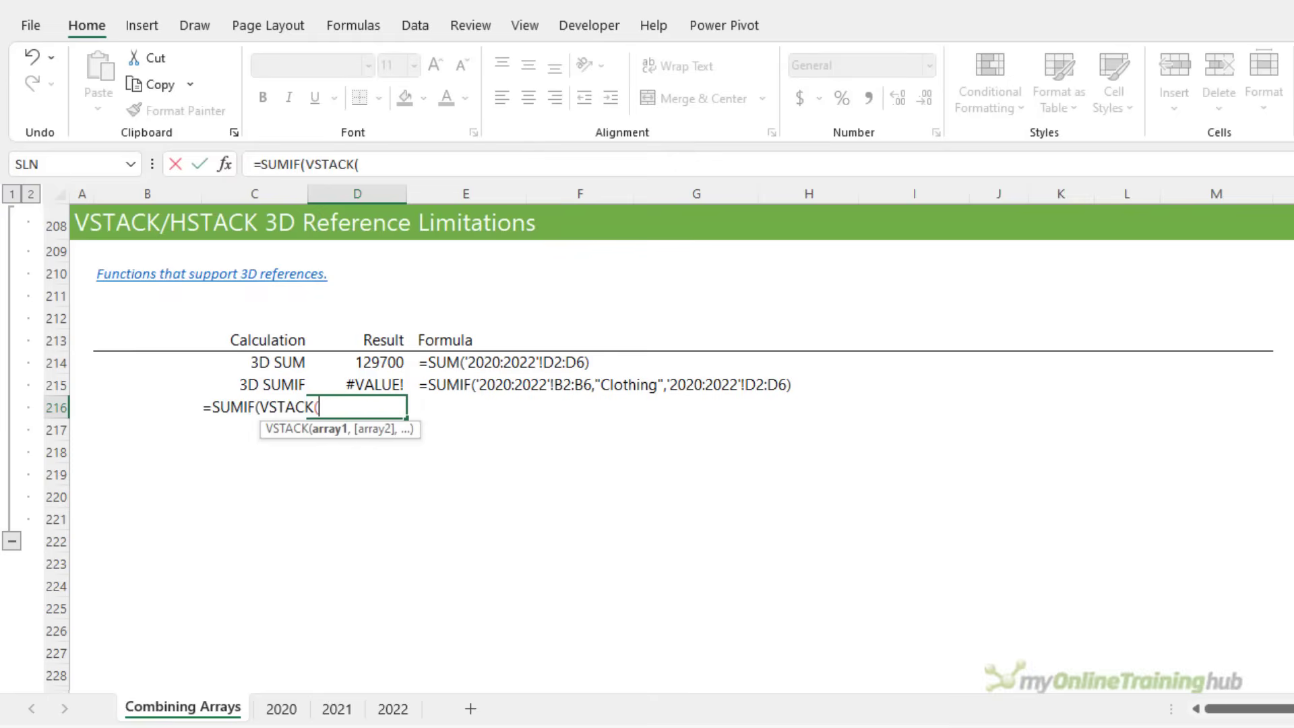
{"action": "left_click", "coordinate": [291, 708]}
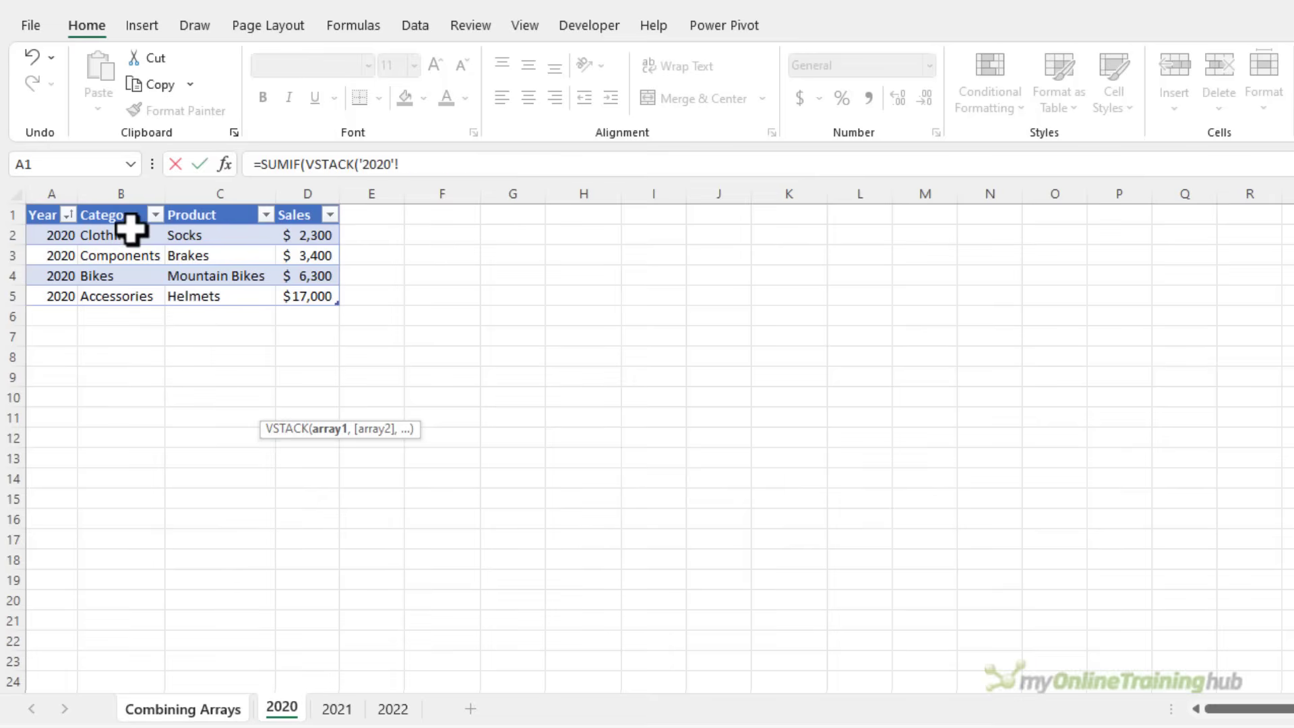
{"action": "left_click_drag", "start_coordinate": [132, 230], "coordinate": [124, 312]}
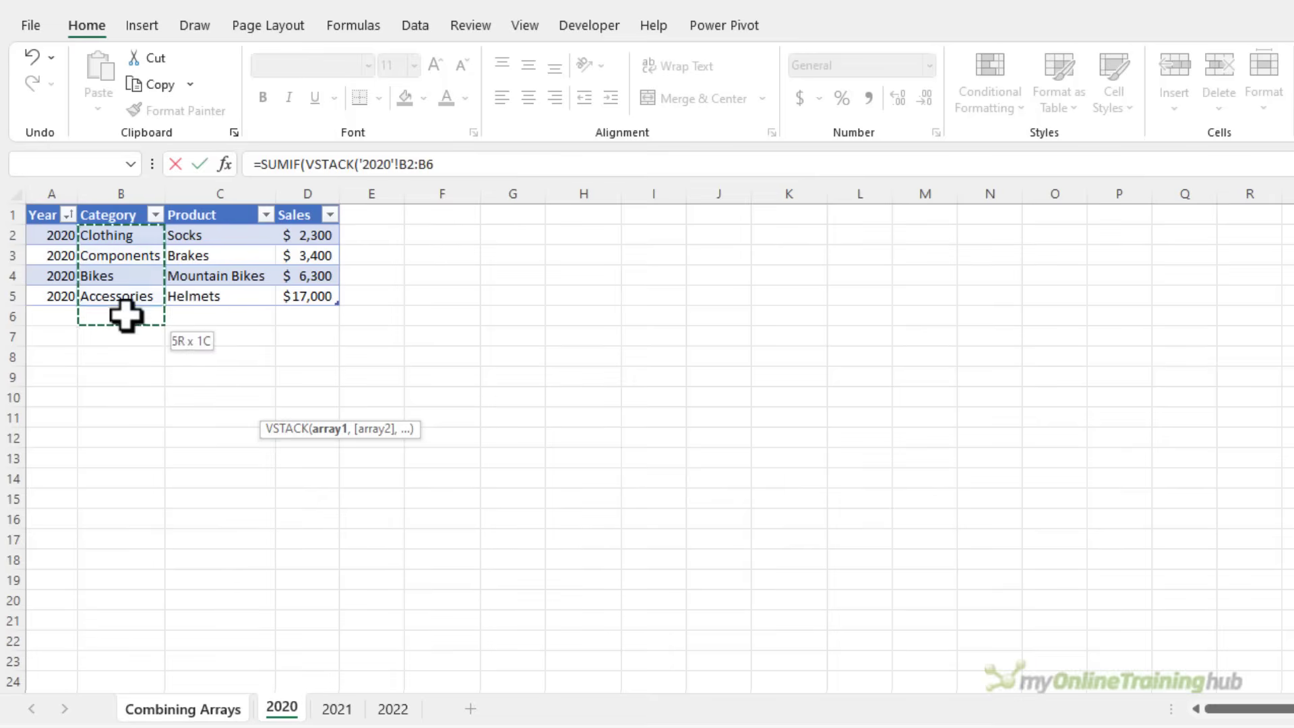
{"action": "left_click", "coordinate": [382, 708], "text": "shift"}
{"action": "type", "text": ")"}
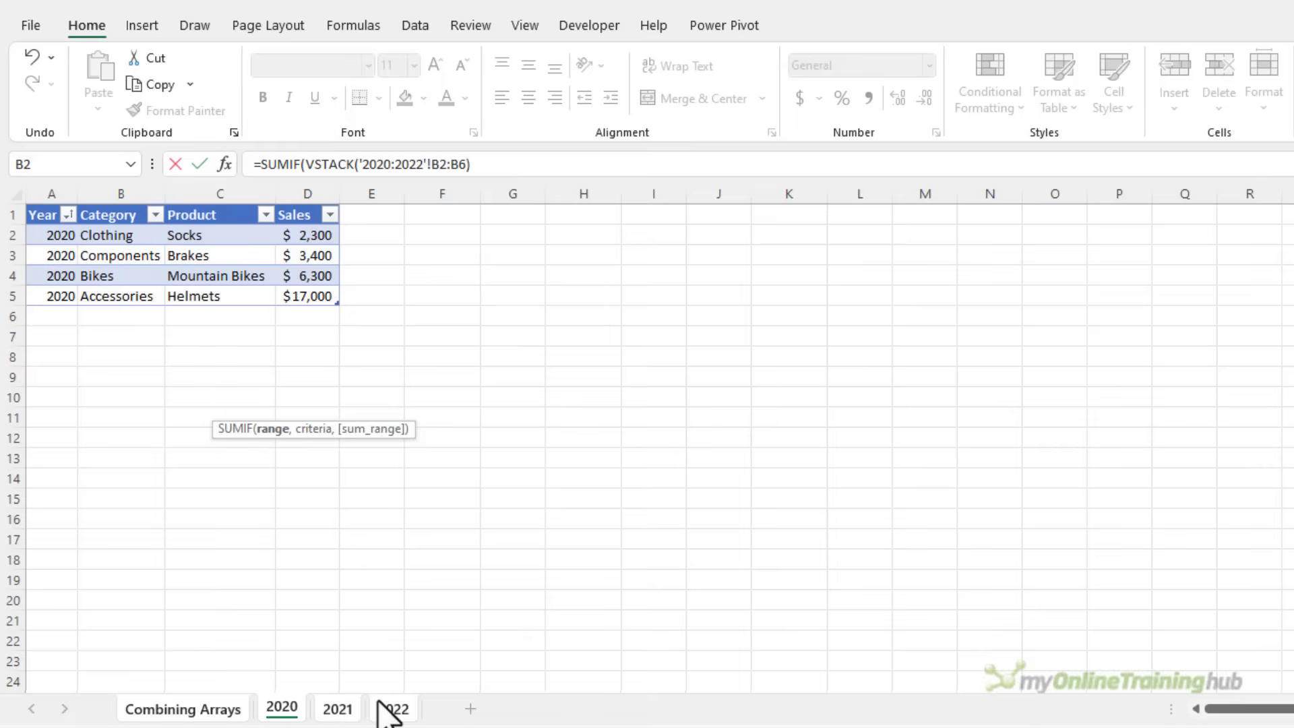
{"action": "type", "text": ",\"Cloth"}
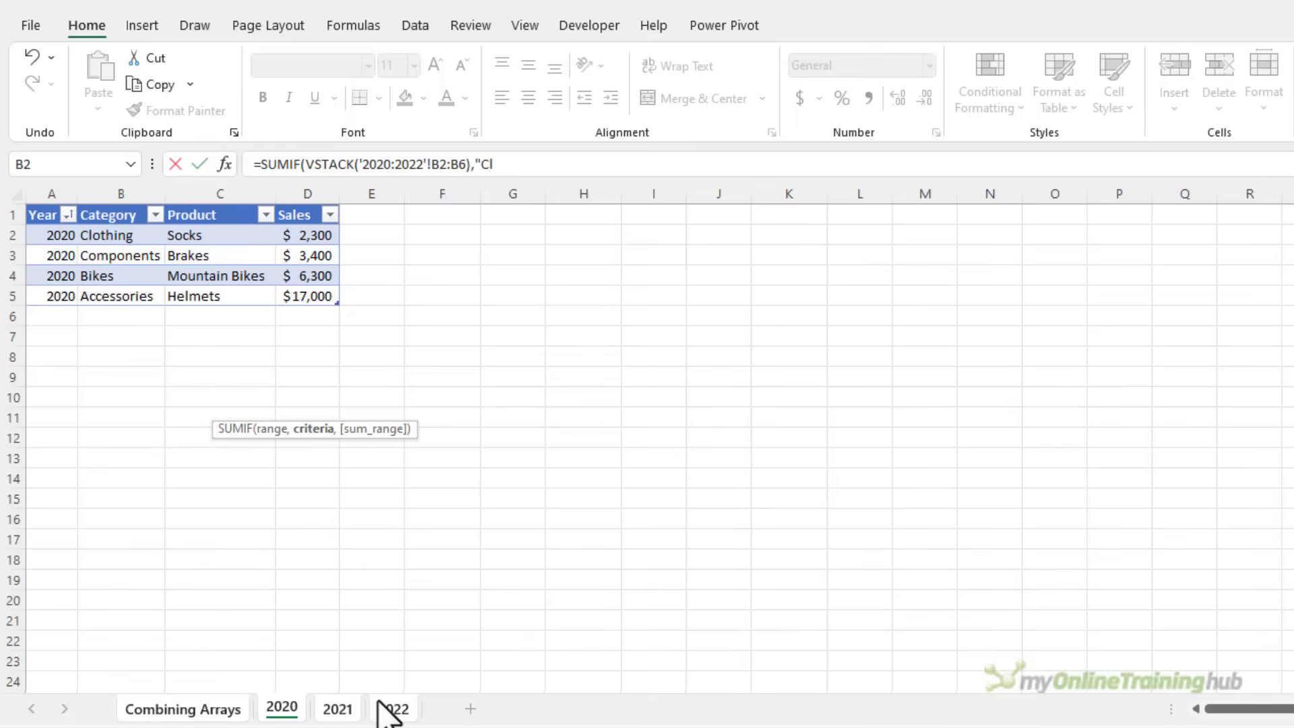
{"action": "key", "text": "BackSpace"}
{"action": "type", "text": "hing\",vs"}
{"action": "key", "text": "Tab"}
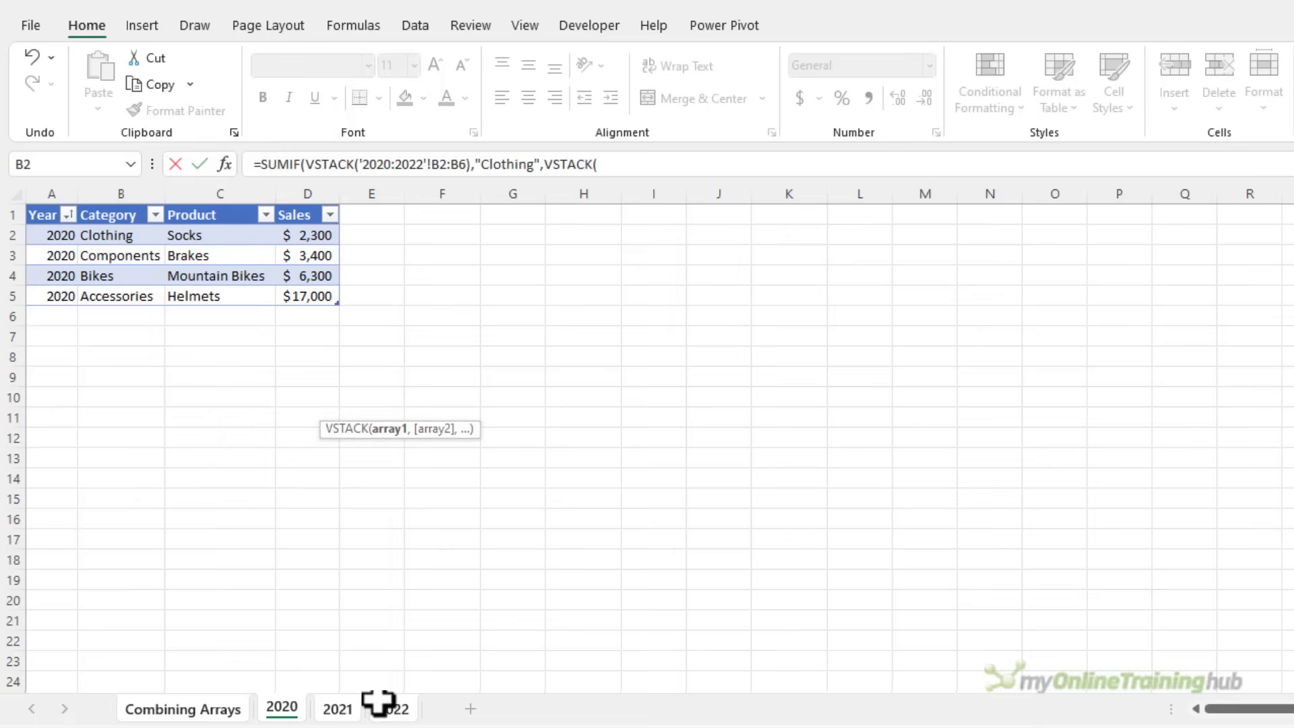
{"action": "left_click_drag", "start_coordinate": [310, 232], "coordinate": [309, 314]}
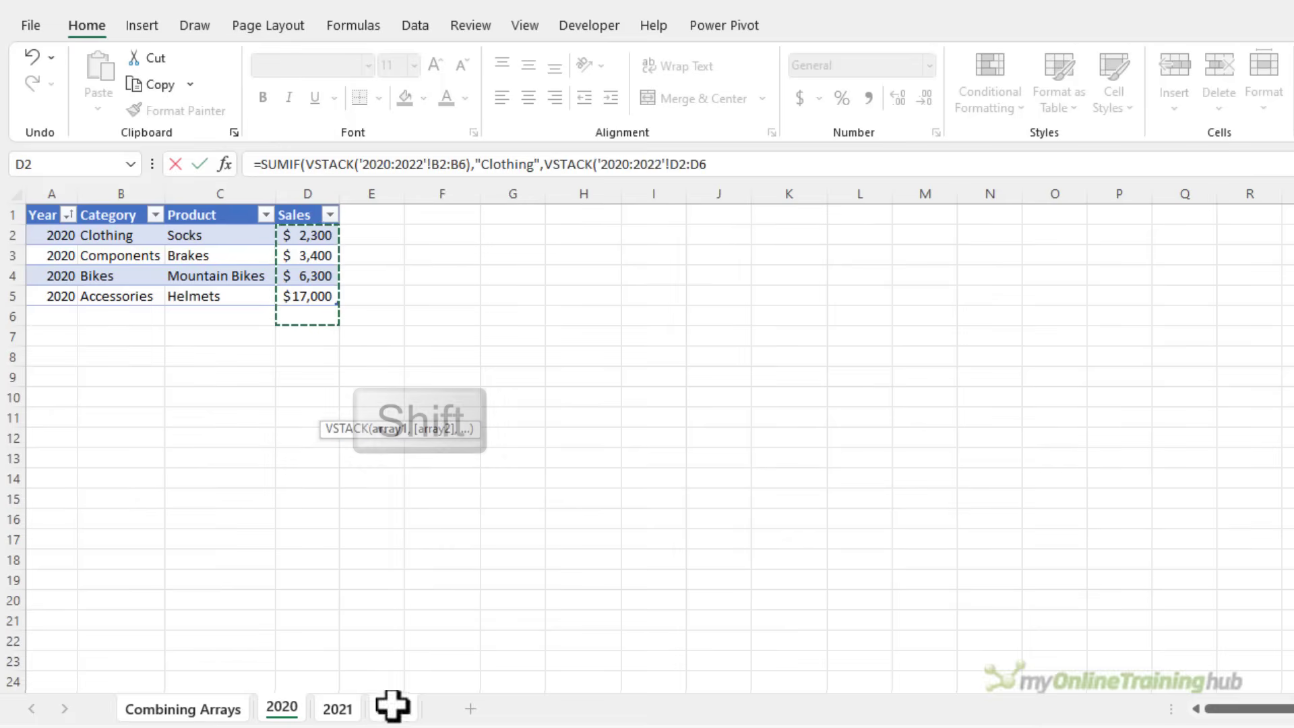
{"action": "type", "text": ")"}
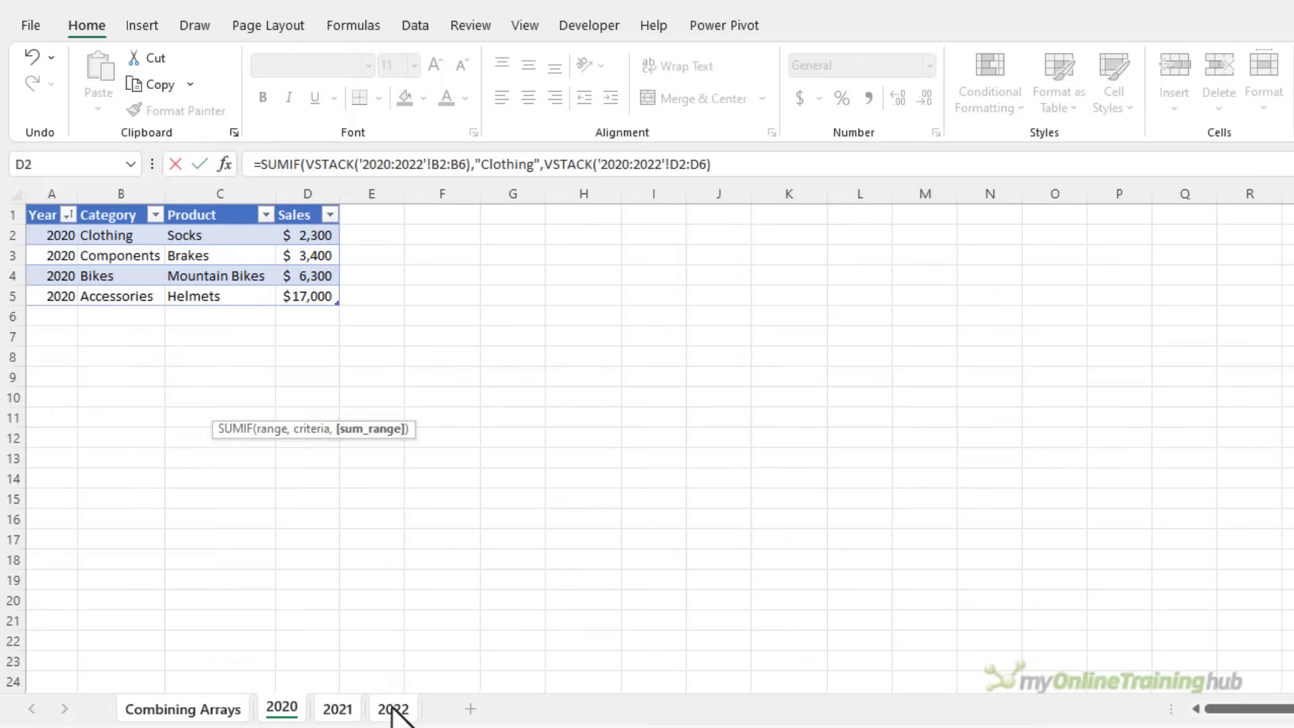
{"action": "type", "text": ")"}
{"action": "key", "text": "Return"}
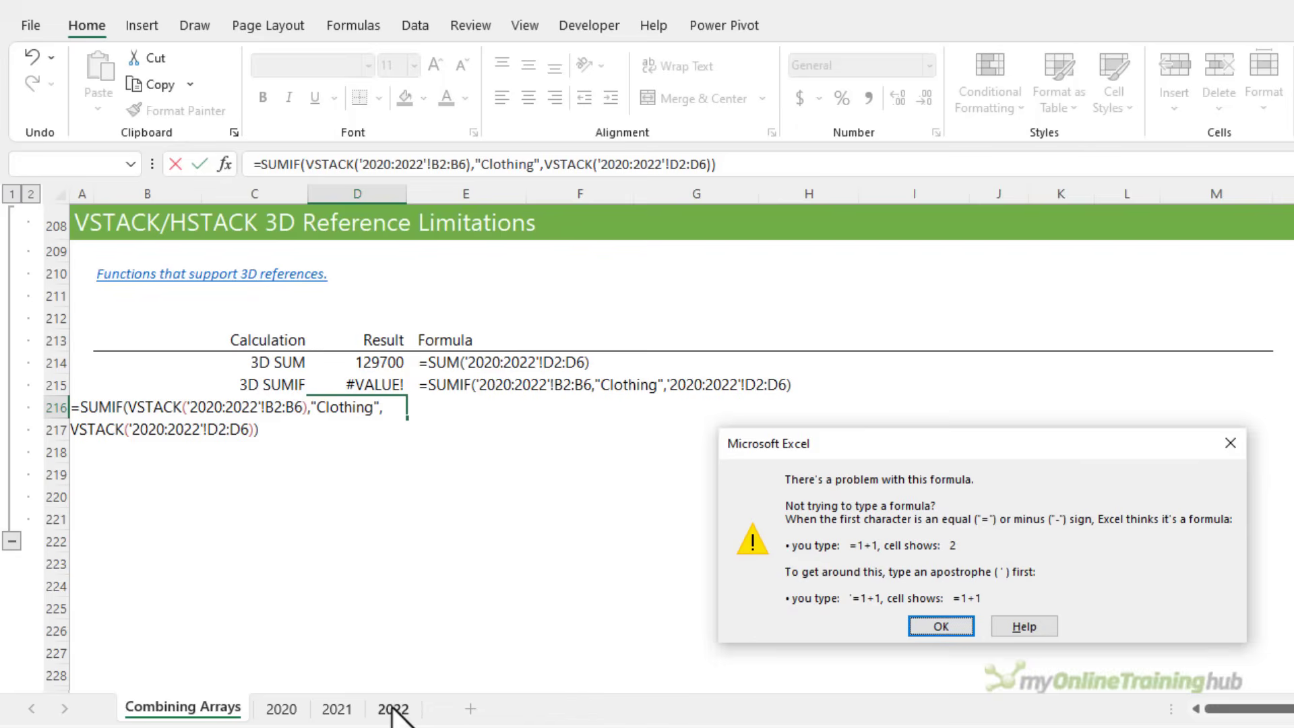
{"action": "key", "text": "Return"}
{"action": "key", "text": "Escape"}
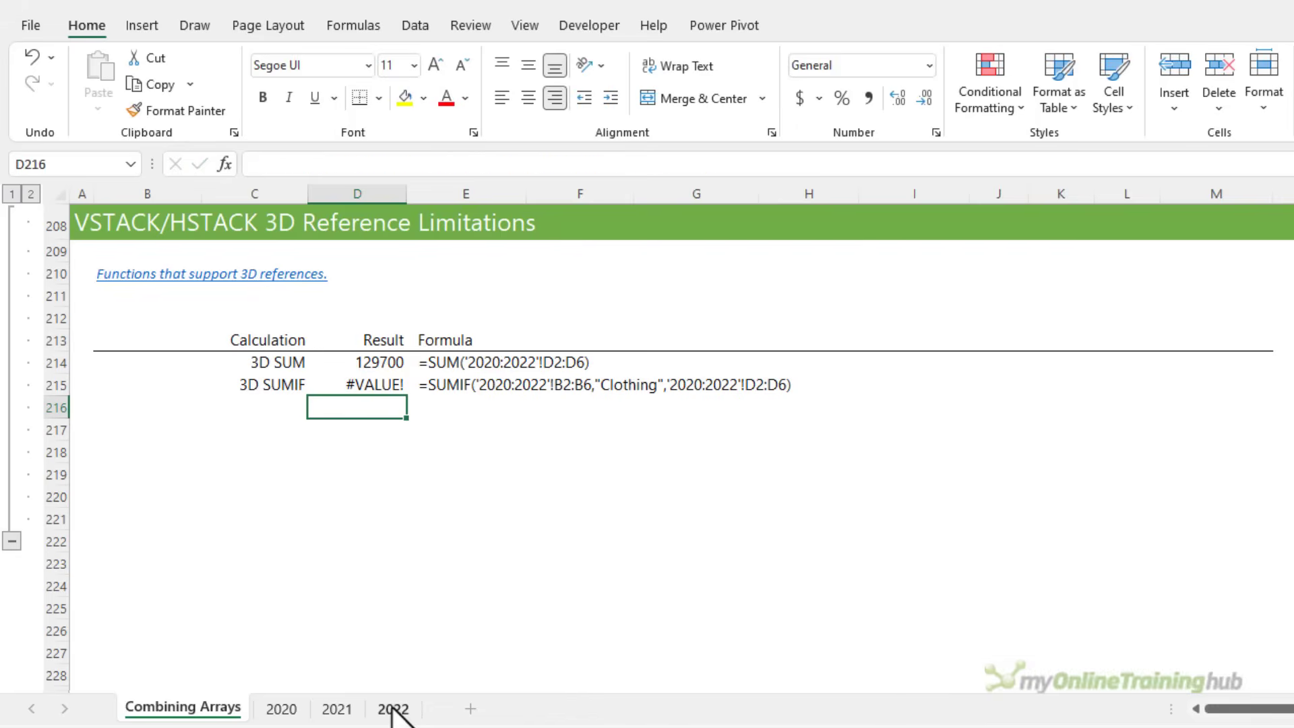
In D217 start a SUMPRODUCT testing VSTACK('2020:2022'!B2:B6)="Clothing".
{"action": "key", "text": "Down"}
{"action": "type", "text": "=sump"}
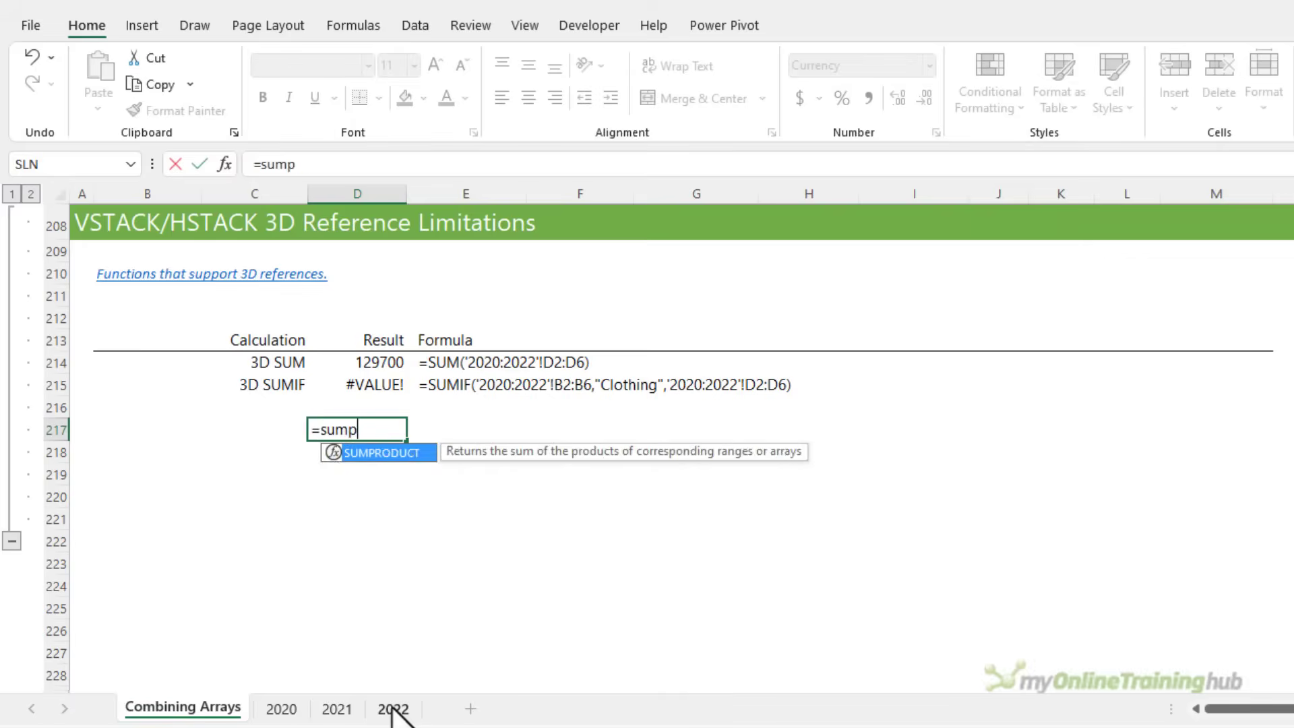
{"action": "key", "text": "Tab"}
{"action": "type", "text": "vst"}
{"action": "key", "text": "Tab"}
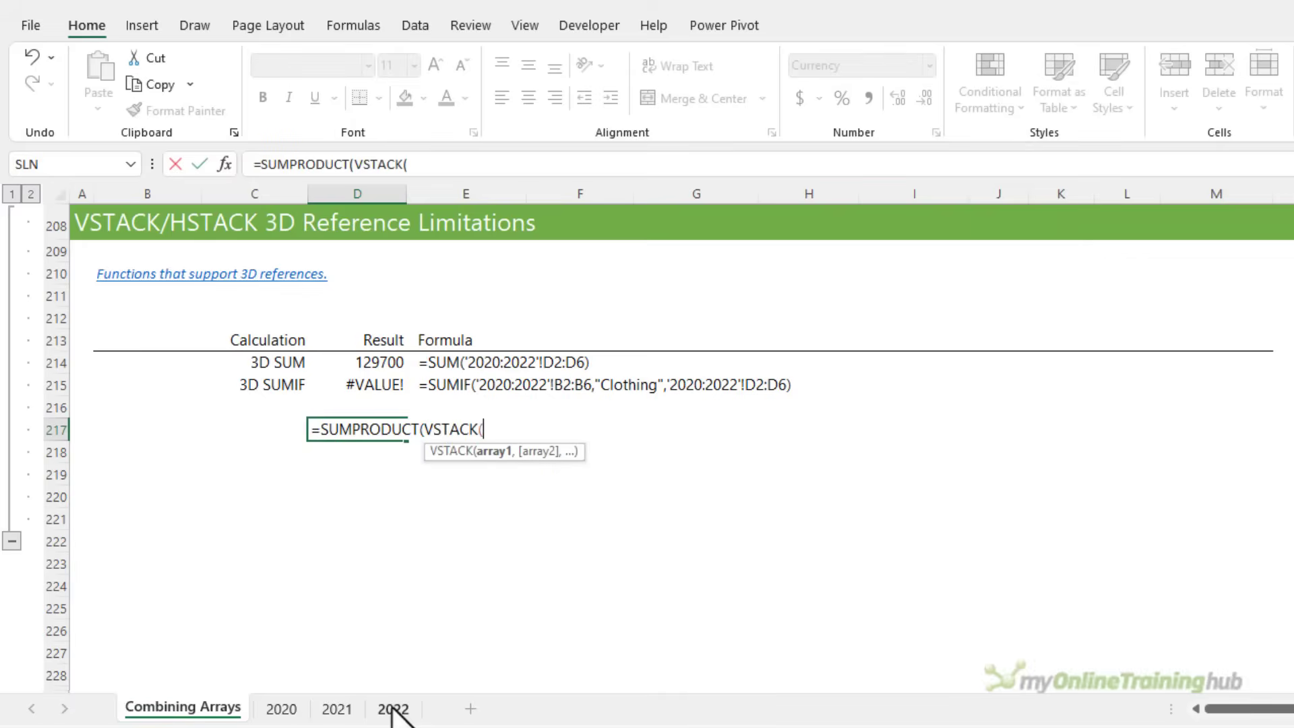
{"action": "left_click", "coordinate": [268, 708]}
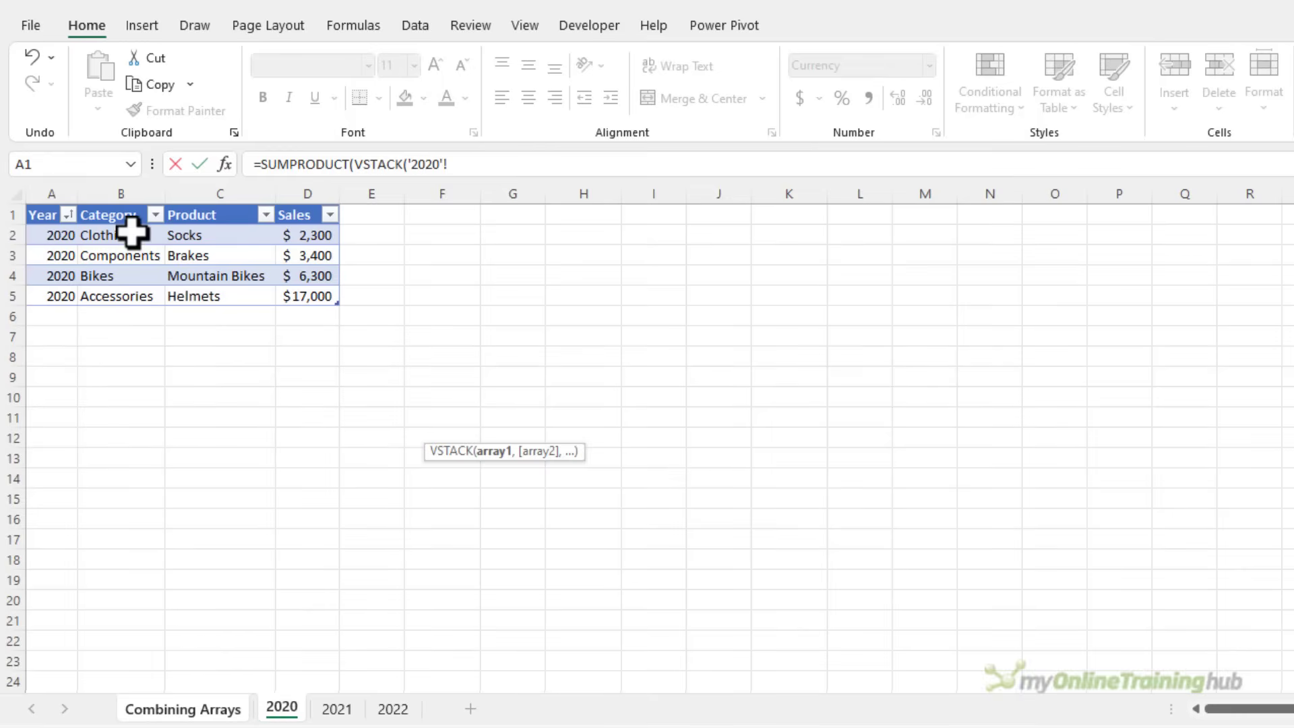
{"action": "left_click_drag", "start_coordinate": [132, 232], "coordinate": [121, 318]}
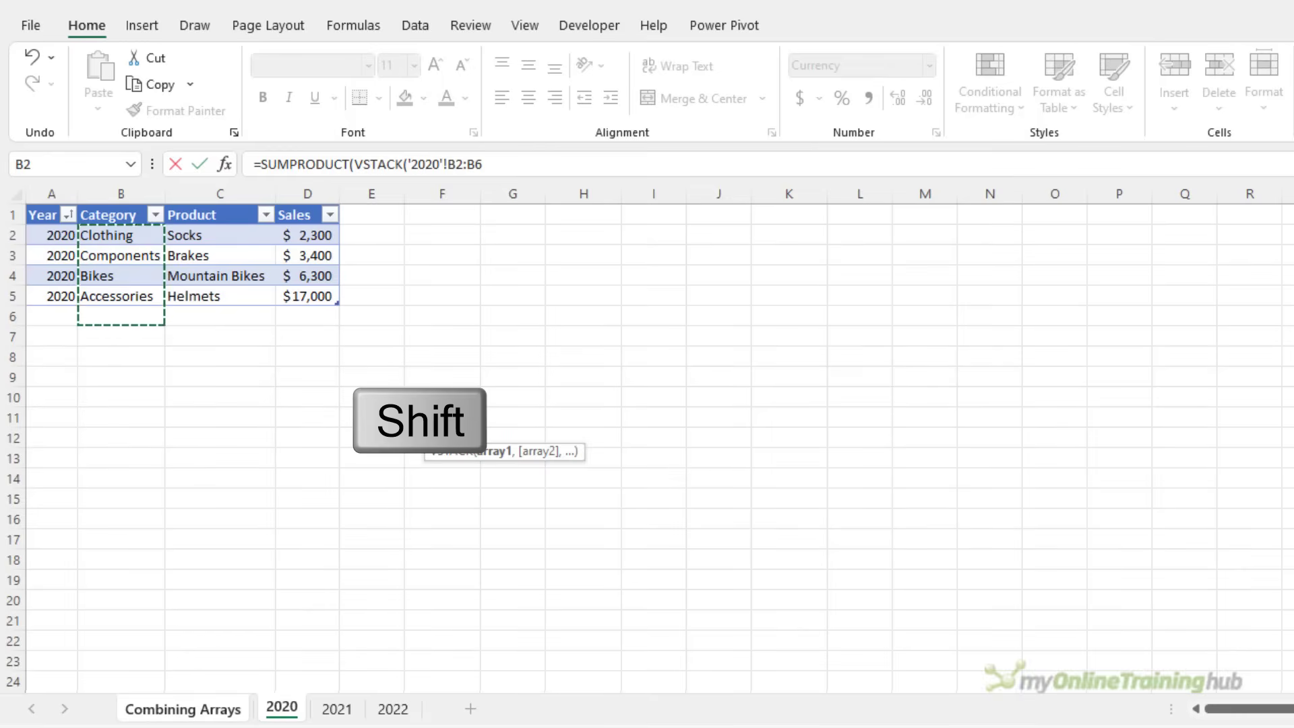
{"action": "left_click", "coordinate": [393, 708], "text": "shift"}
{"action": "type", "text": ")"}
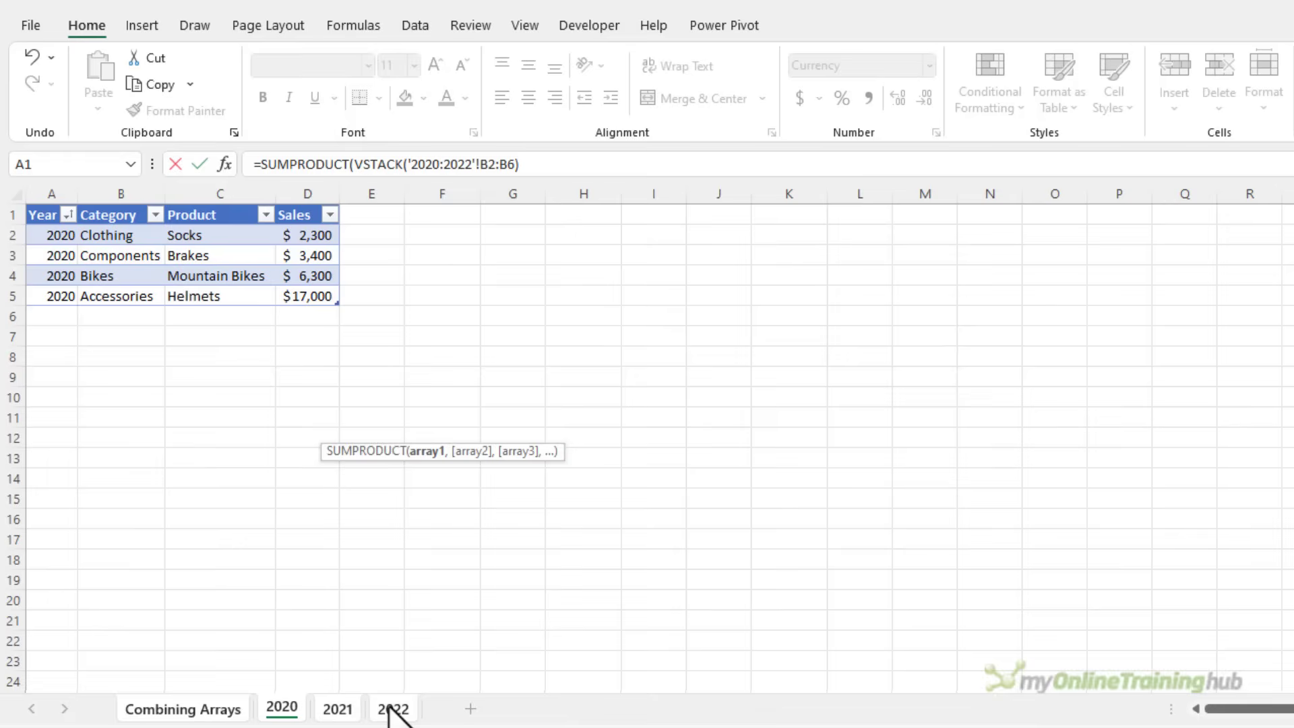
{"action": "type", "text": "=\"Clothing\""}
Coerce the Clothing test with -- and multiply by VSTACK('2020:2022'!D2:D6), returning $68,900.
{"action": "left_click", "coordinate": [353, 165]}
{"action": "type", "text": "--"}
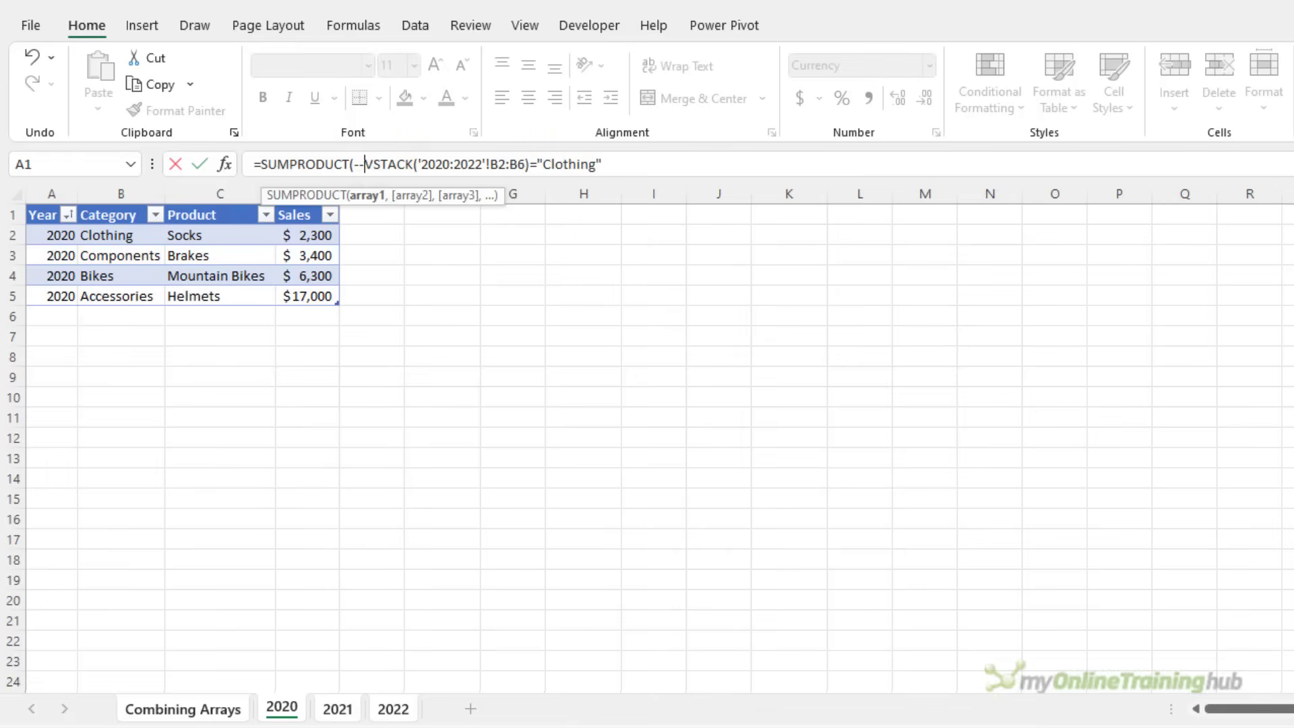
{"action": "type", "text": "("}
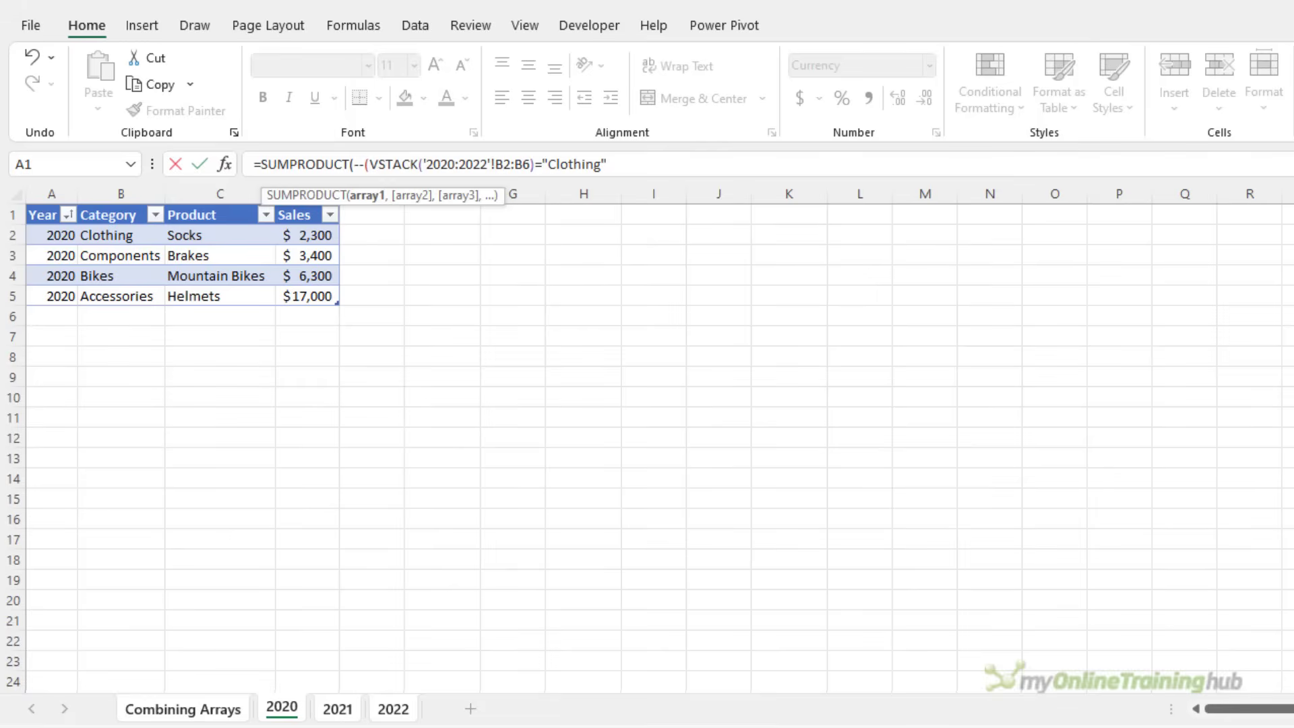
{"action": "left_click", "coordinate": [607, 164]}
{"action": "type", "text": ")*vs"}
{"action": "key", "text": "Tab"}
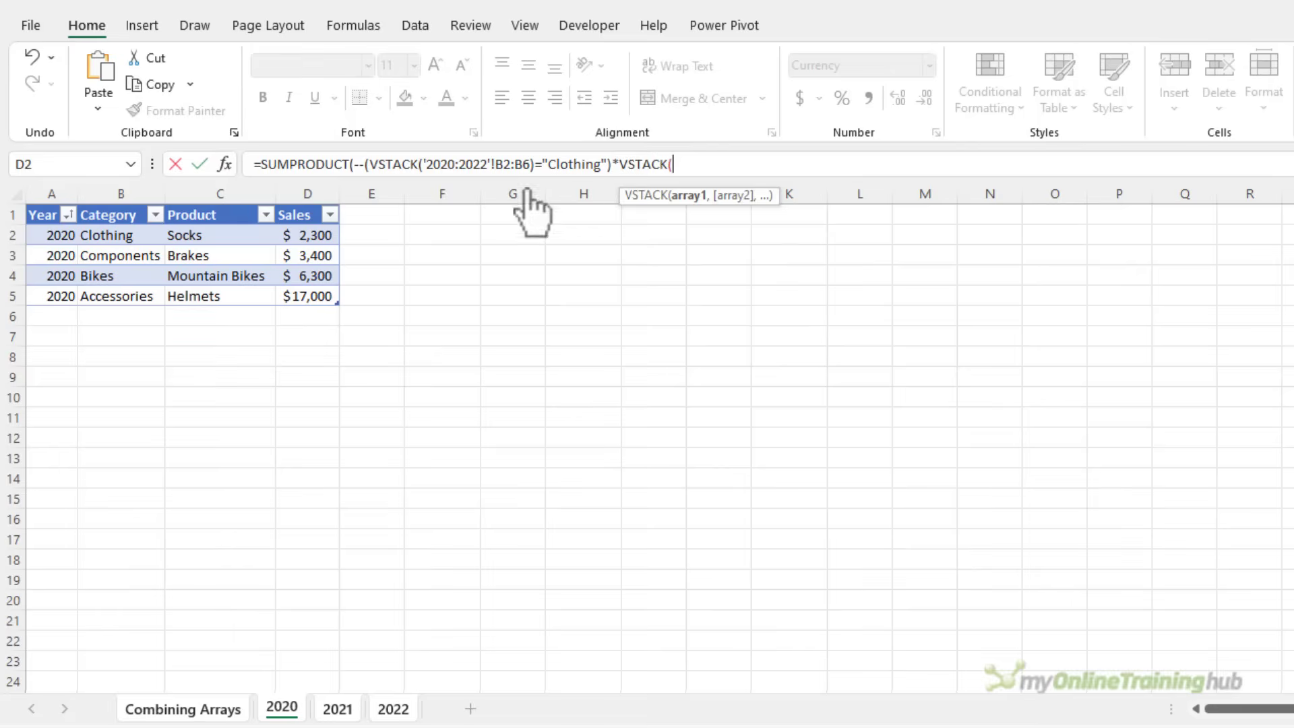
{"action": "left_click_drag", "start_coordinate": [312, 233], "coordinate": [312, 309]}
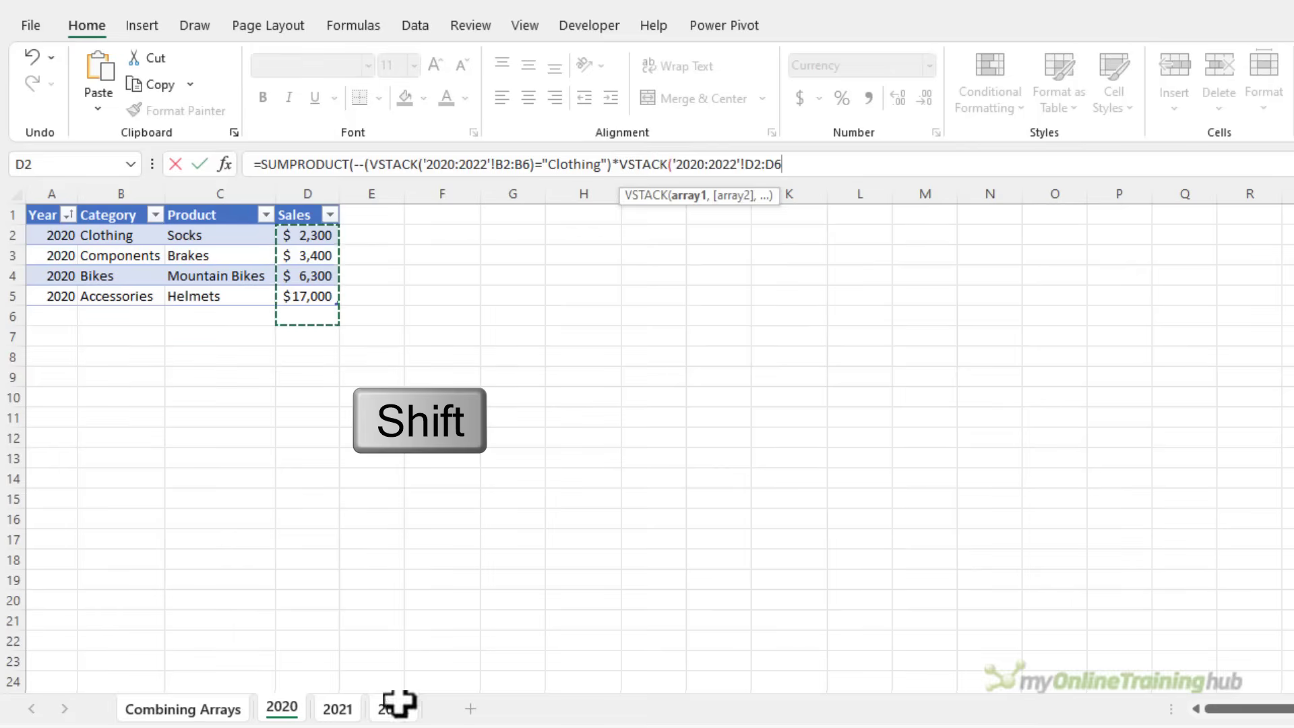
{"action": "type", "text": ")"}
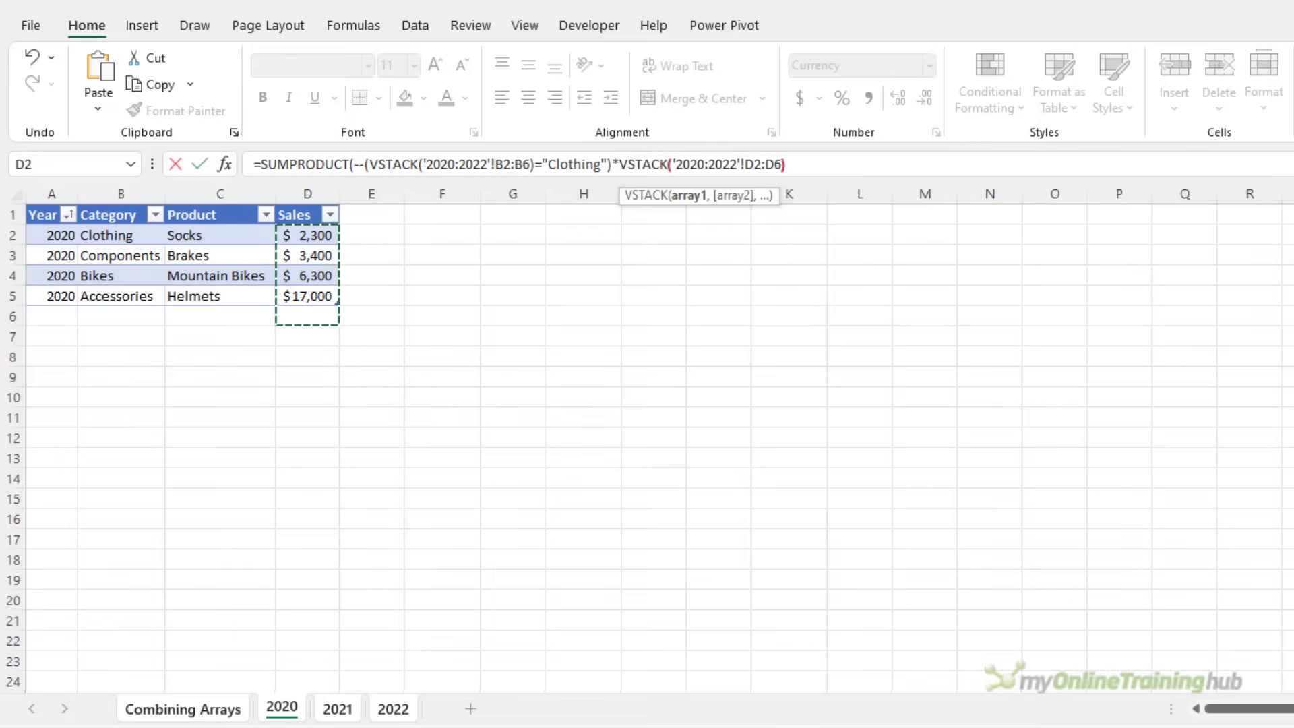
{"action": "type", "text": ")"}
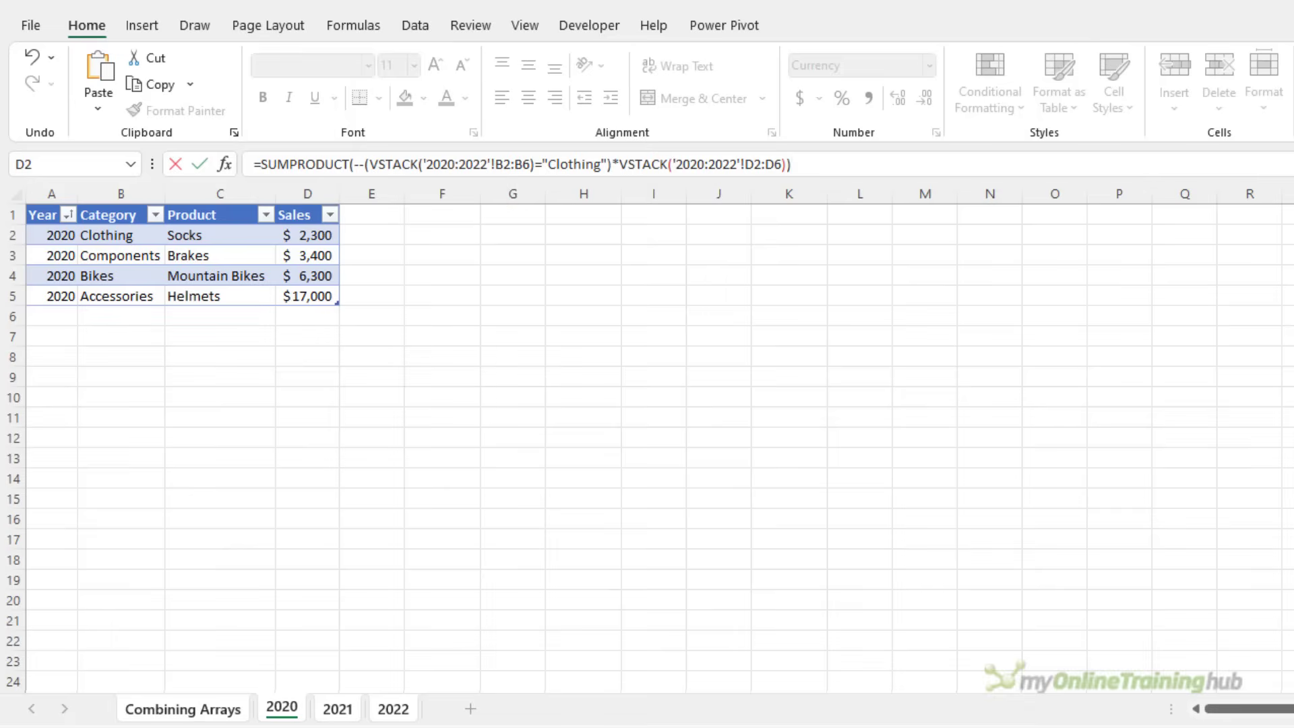
{"action": "key", "text": "Return"}
Copy D217's formula into D218 and replace SUMPRODUCT with SUM, also returning $68,900.
{"action": "key", "text": "Up"}
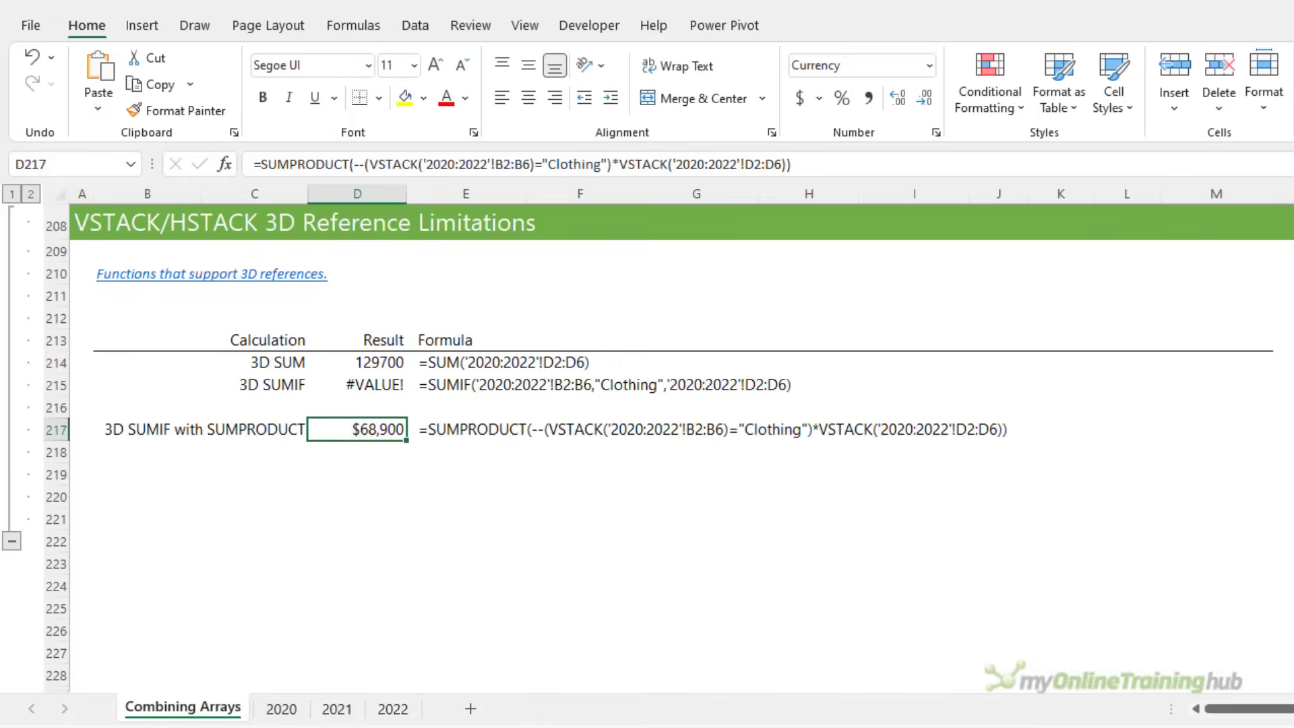
{"action": "left_click_drag", "start_coordinate": [823, 167], "coordinate": [246, 167]}
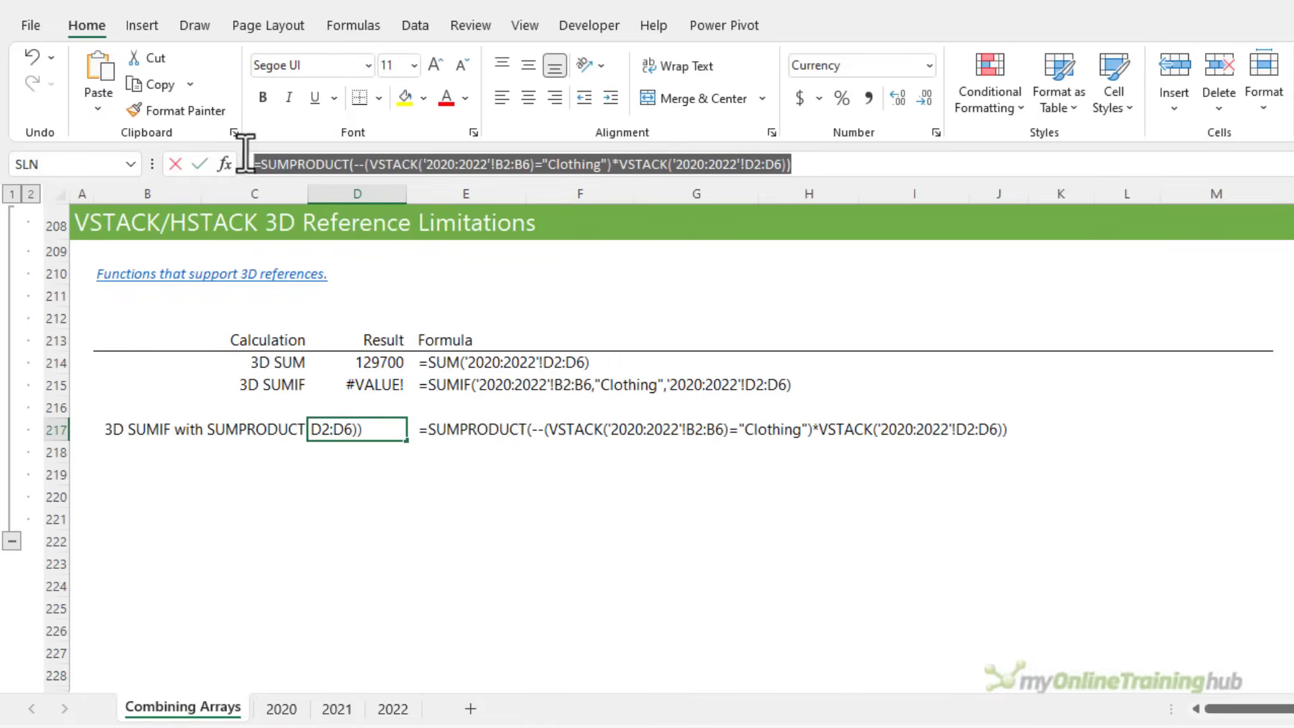
{"action": "key", "text": "Return"}
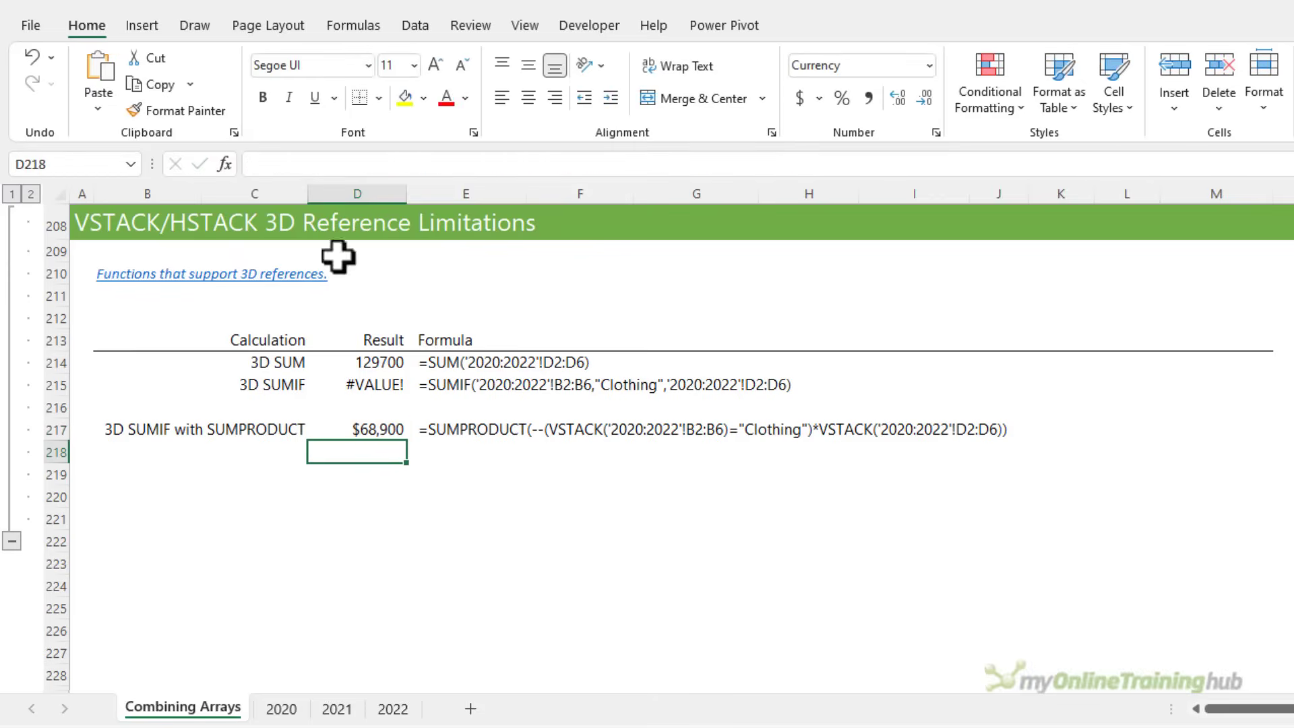
{"action": "left_click", "coordinate": [328, 164]}
{"action": "left_click_drag", "start_coordinate": [298, 164], "coordinate": [341, 164]}
{"action": "key", "text": "BackSpace"}
{"action": "key", "text": "BackSpace"}
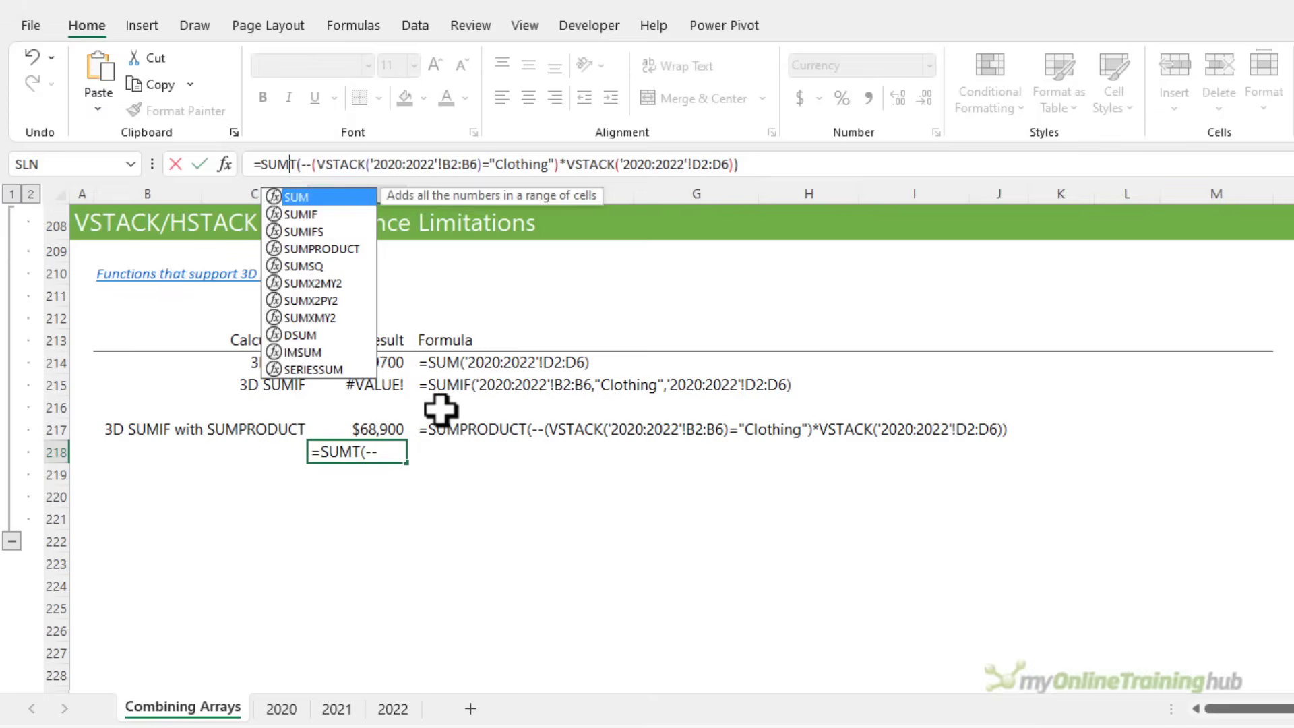
{"action": "key", "text": "Delete"}
{"action": "key", "text": "Return"}
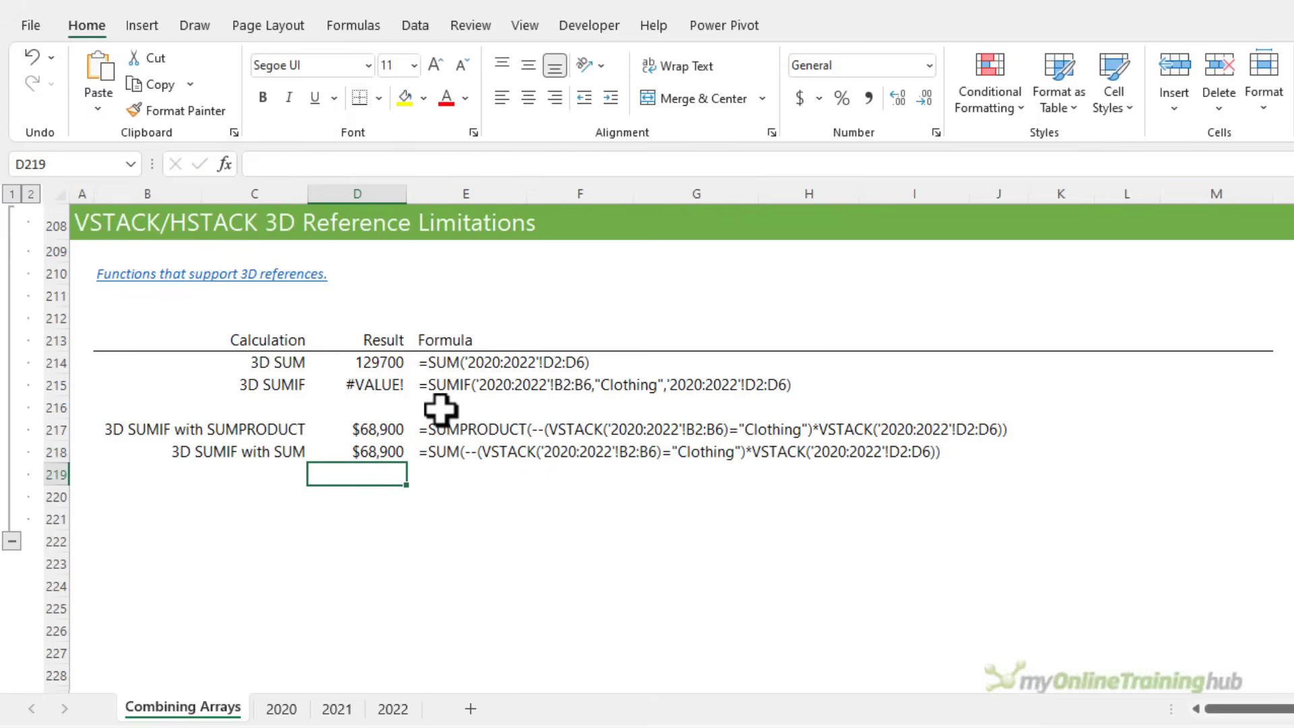
{"action": "key", "text": "Down"}
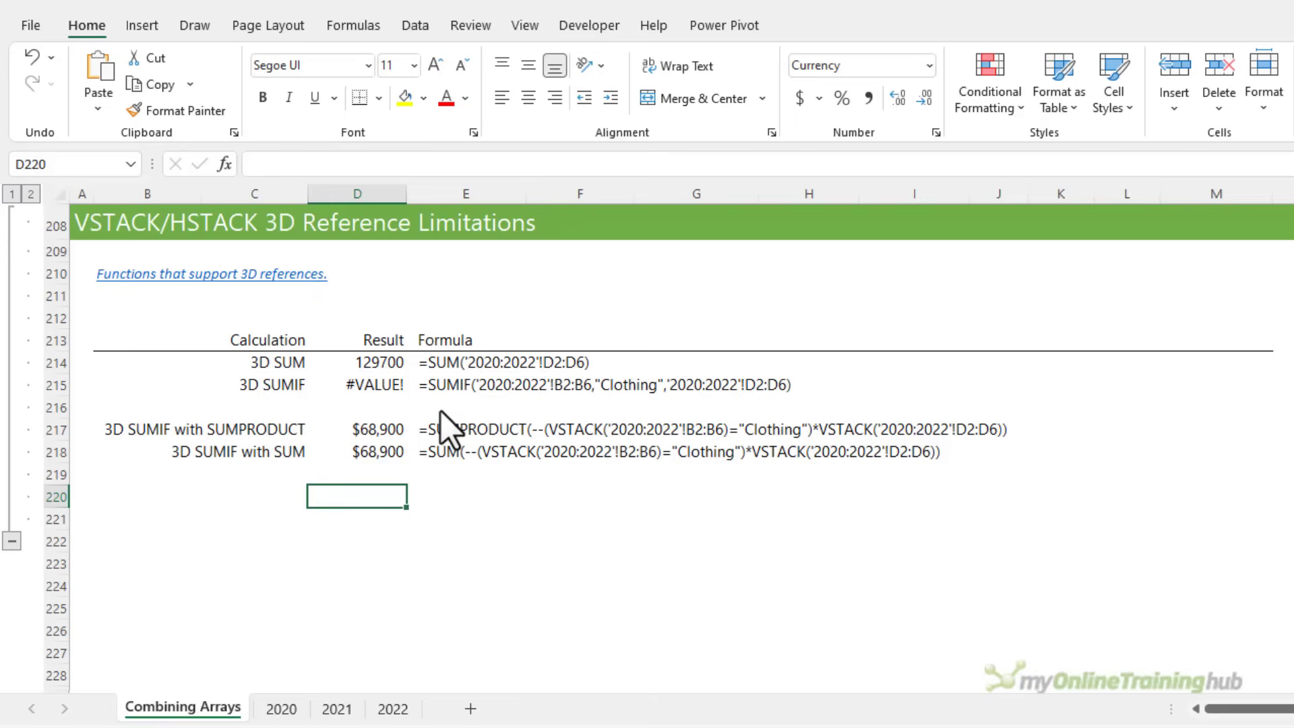
Enter =VLOOKUP("Socks",VSTACK('2020:2022'!C2:D6),2,0) in D220, returning $2,300.
{"action": "type", "text": "=vl"}
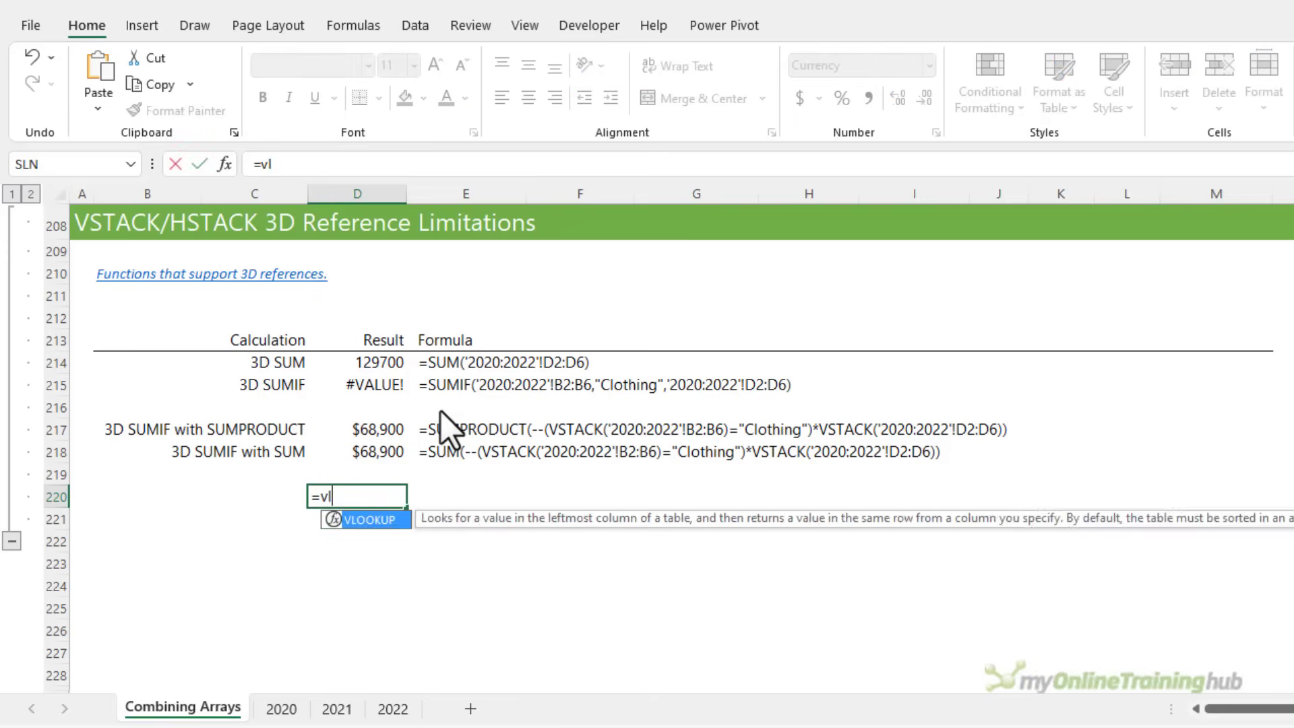
{"action": "key", "text": "Tab"}
{"action": "type", "text": "\"Socks"}
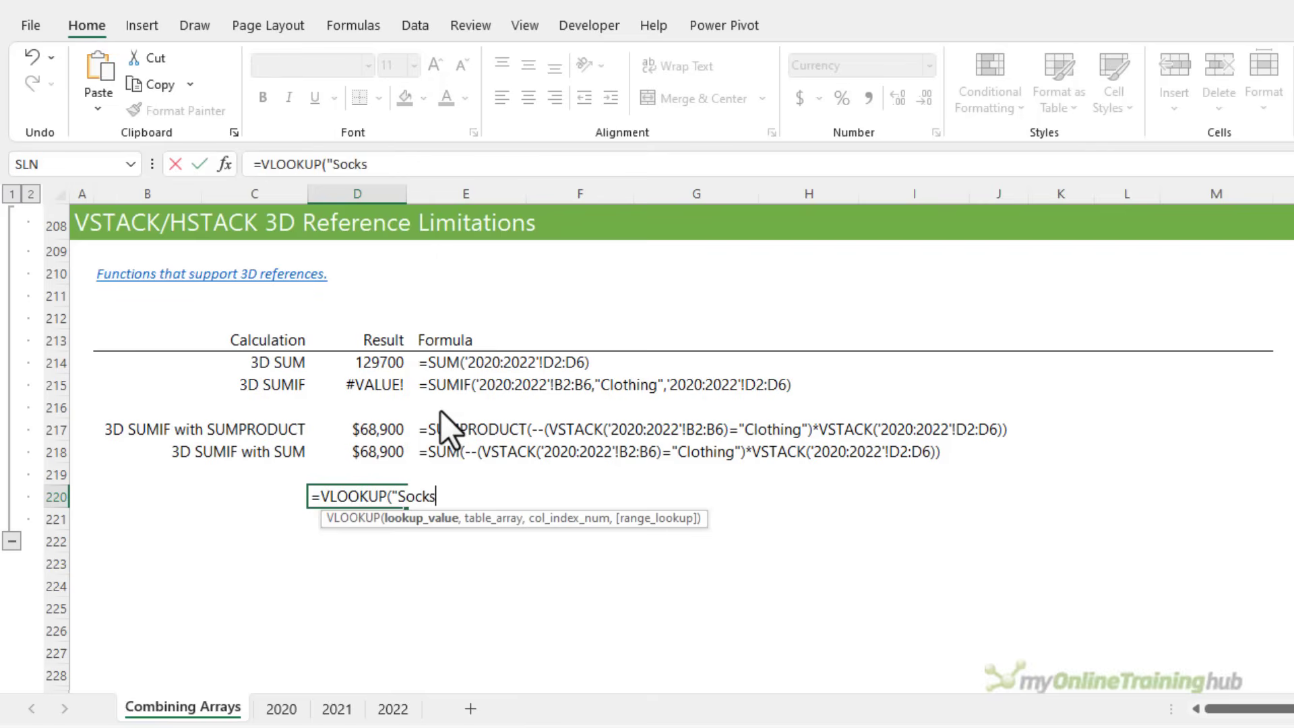
{"action": "type", "text": "\",vs"}
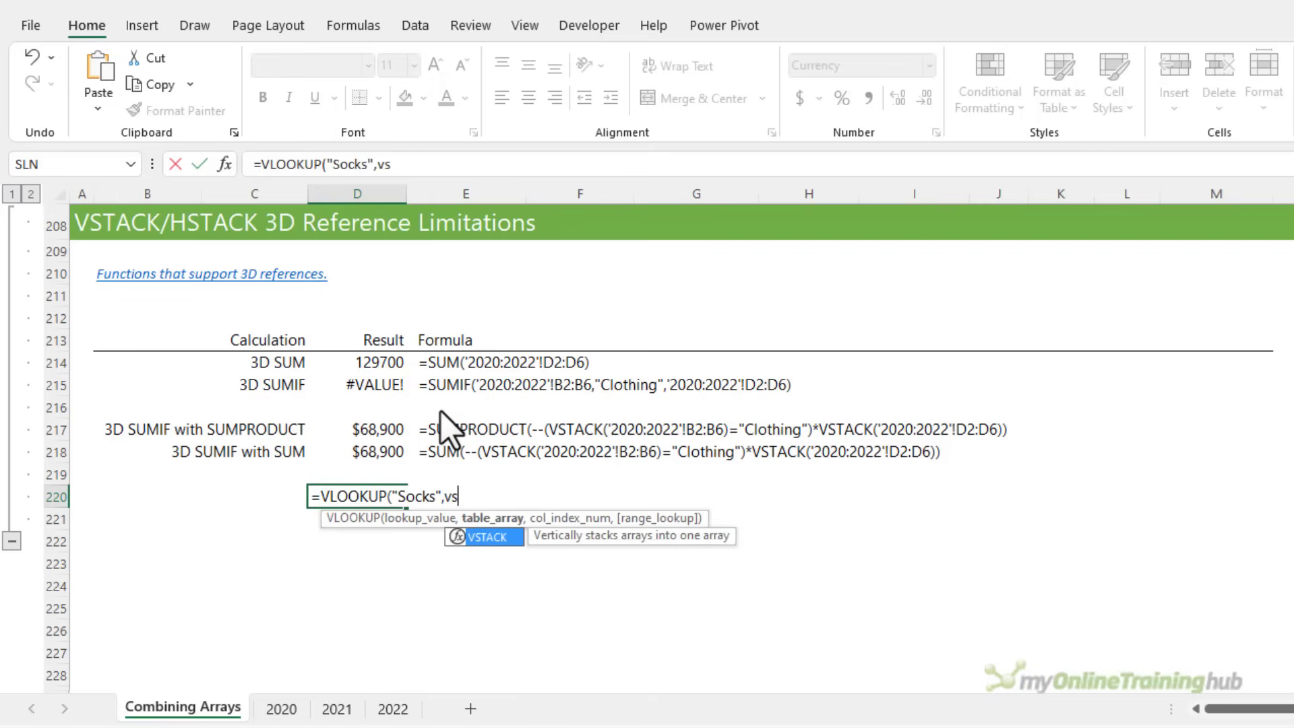
{"action": "key", "text": "Tab"}
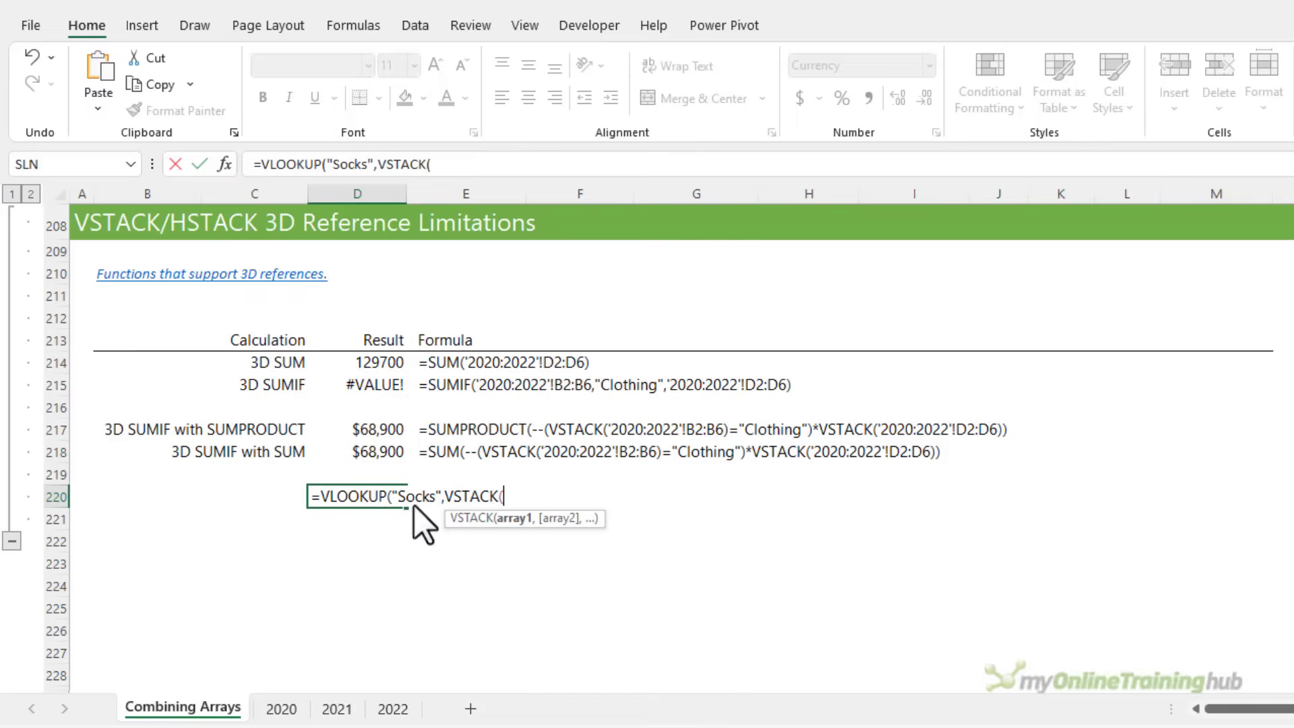
{"action": "left_click", "coordinate": [281, 708]}
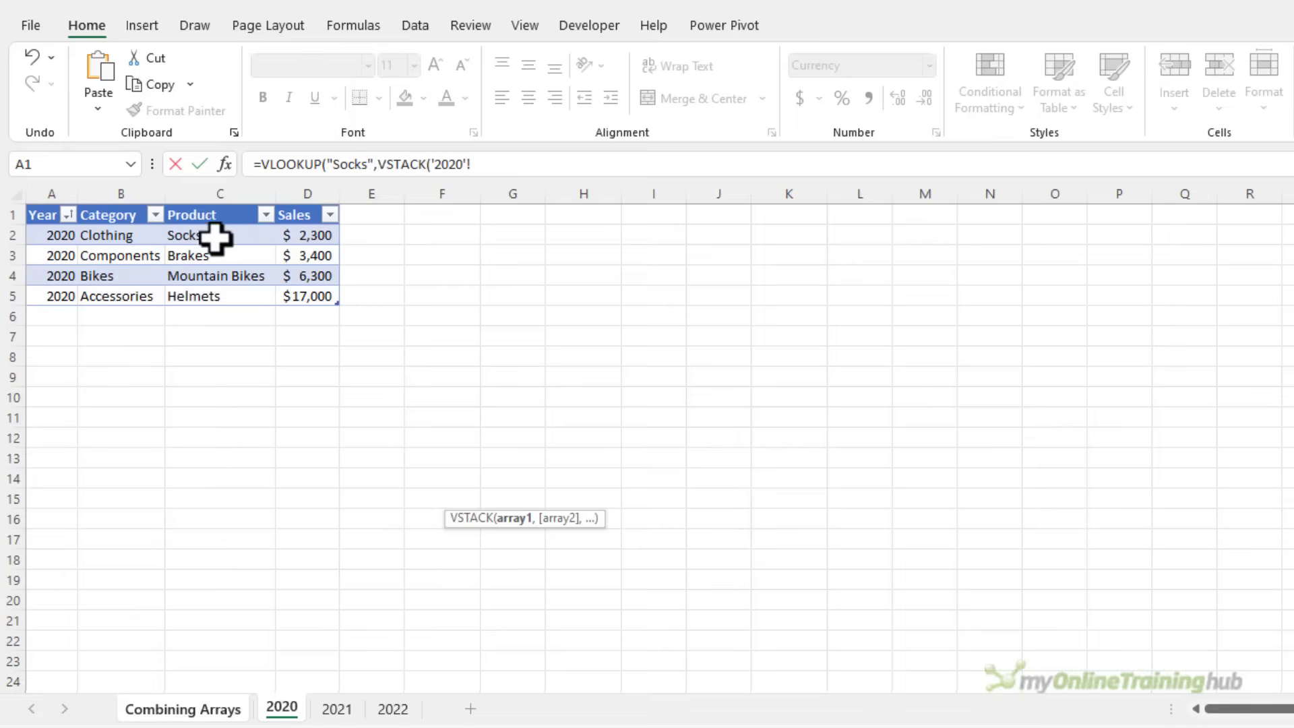
{"action": "left_click_drag", "start_coordinate": [214, 240], "coordinate": [329, 309]}
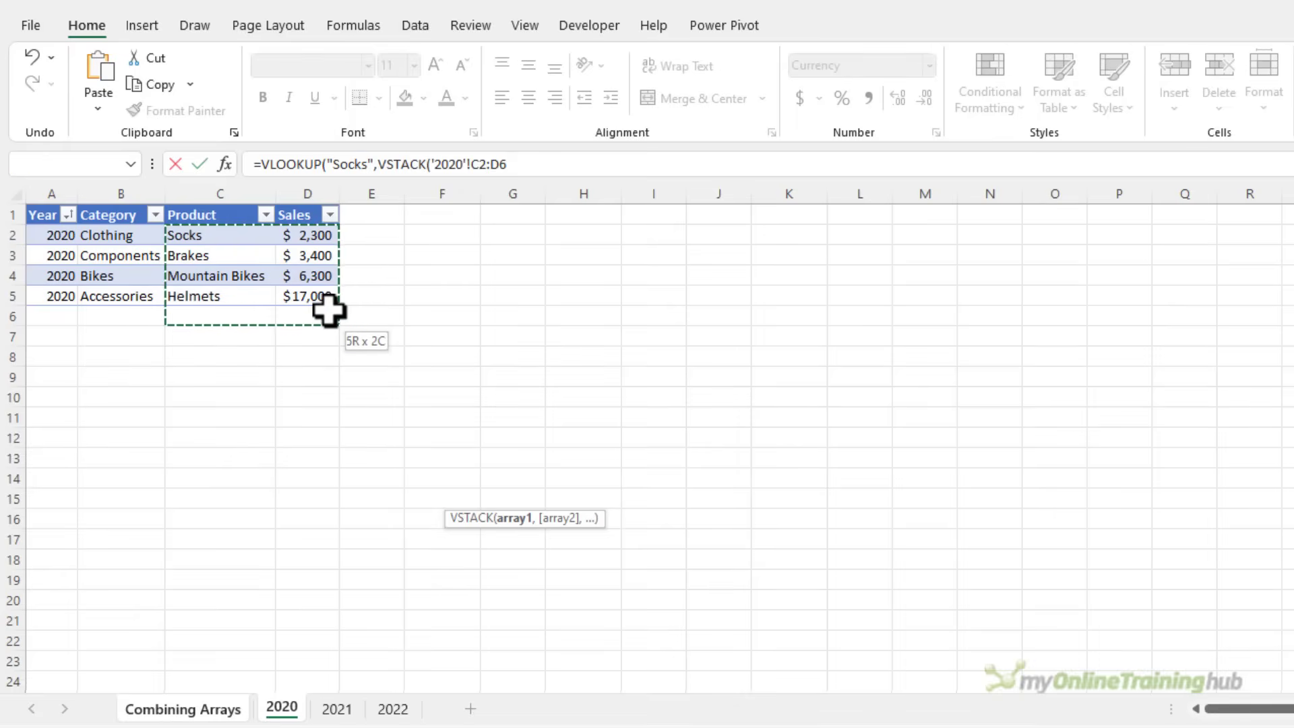
{"action": "left_click", "coordinate": [394, 711], "text": "shift"}
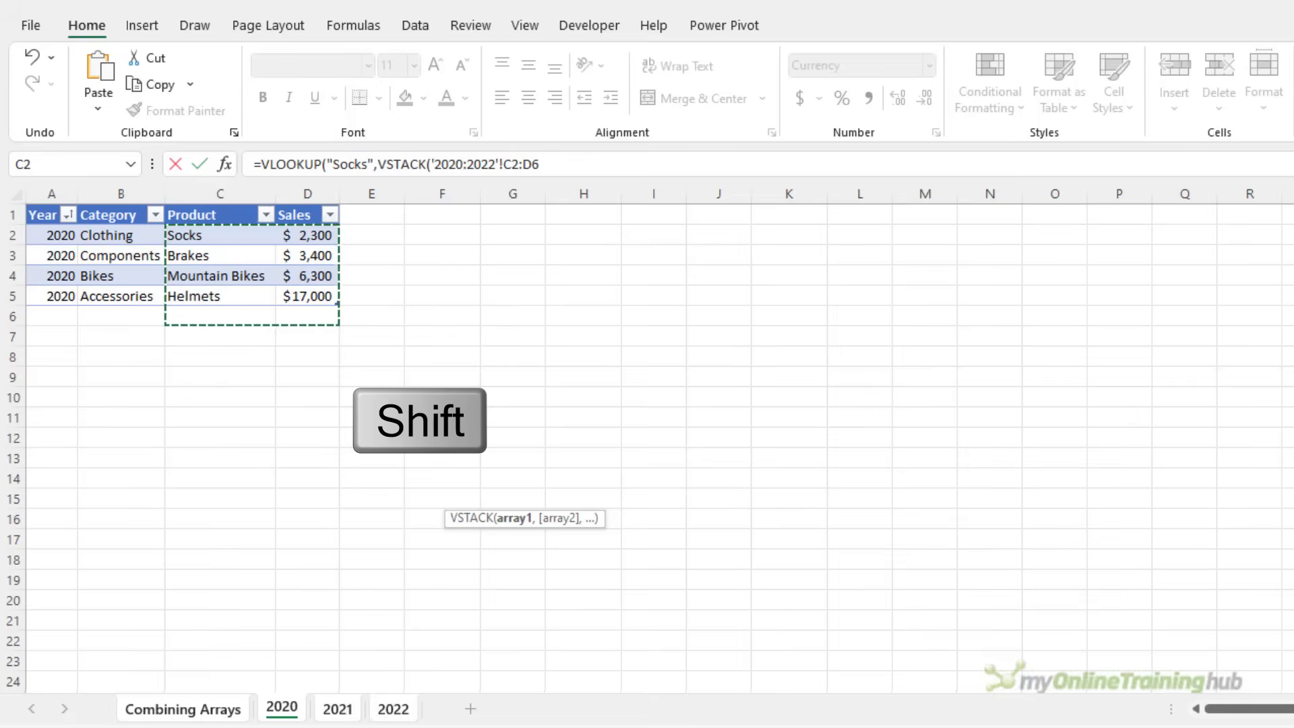
{"action": "type", "text": ")"}
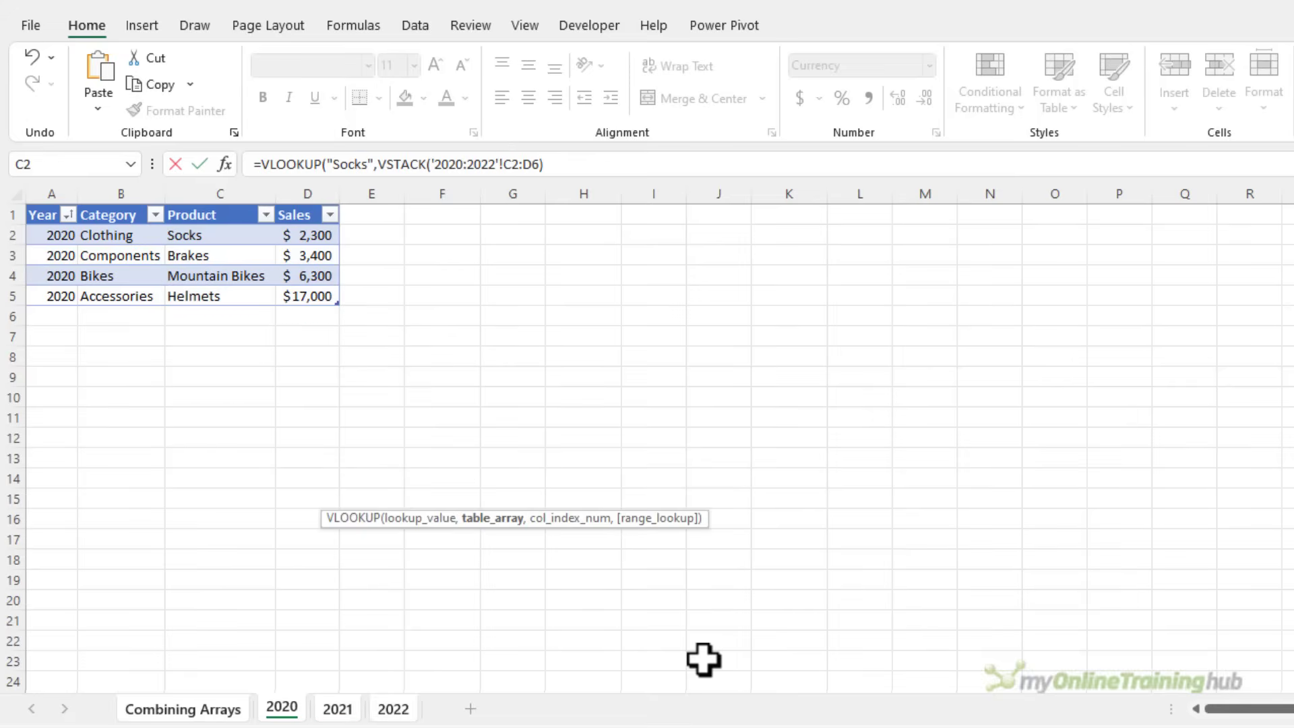
{"action": "type", "text": ","}
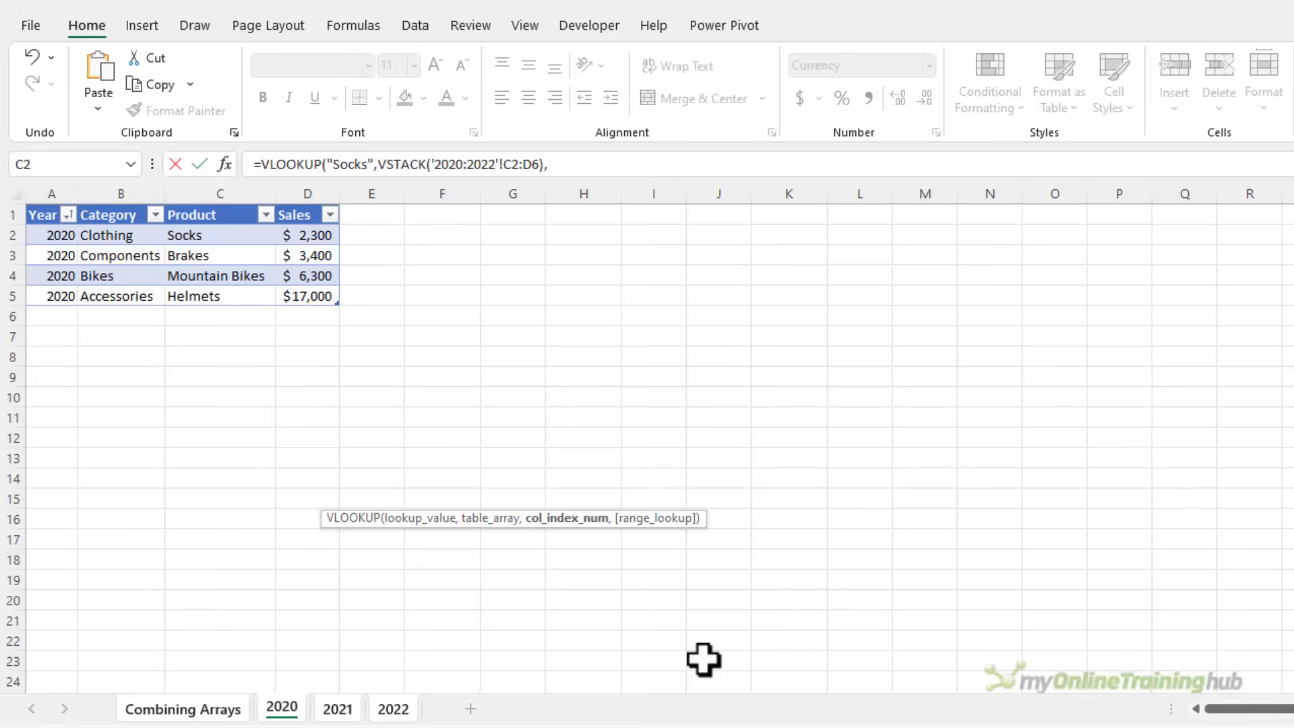
{"action": "type", "text": "2,"}
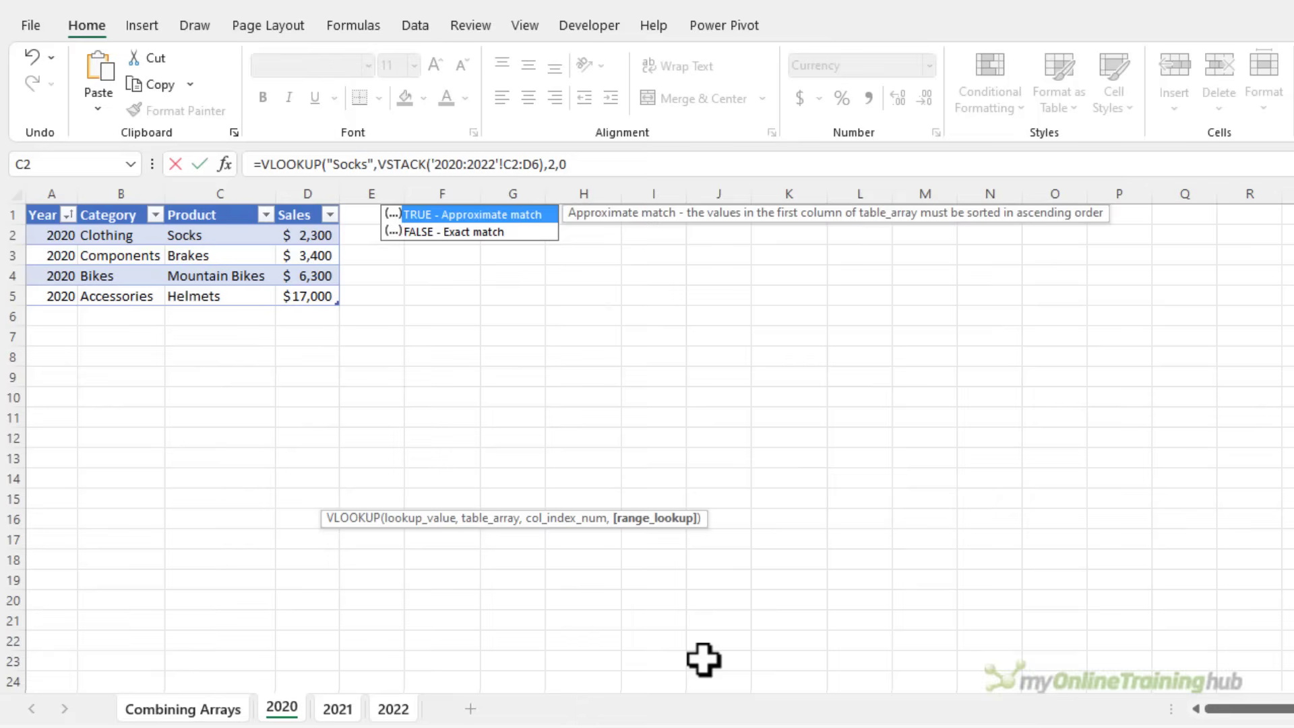
{"action": "type", "text": "0)"}
{"action": "key", "text": "Return"}
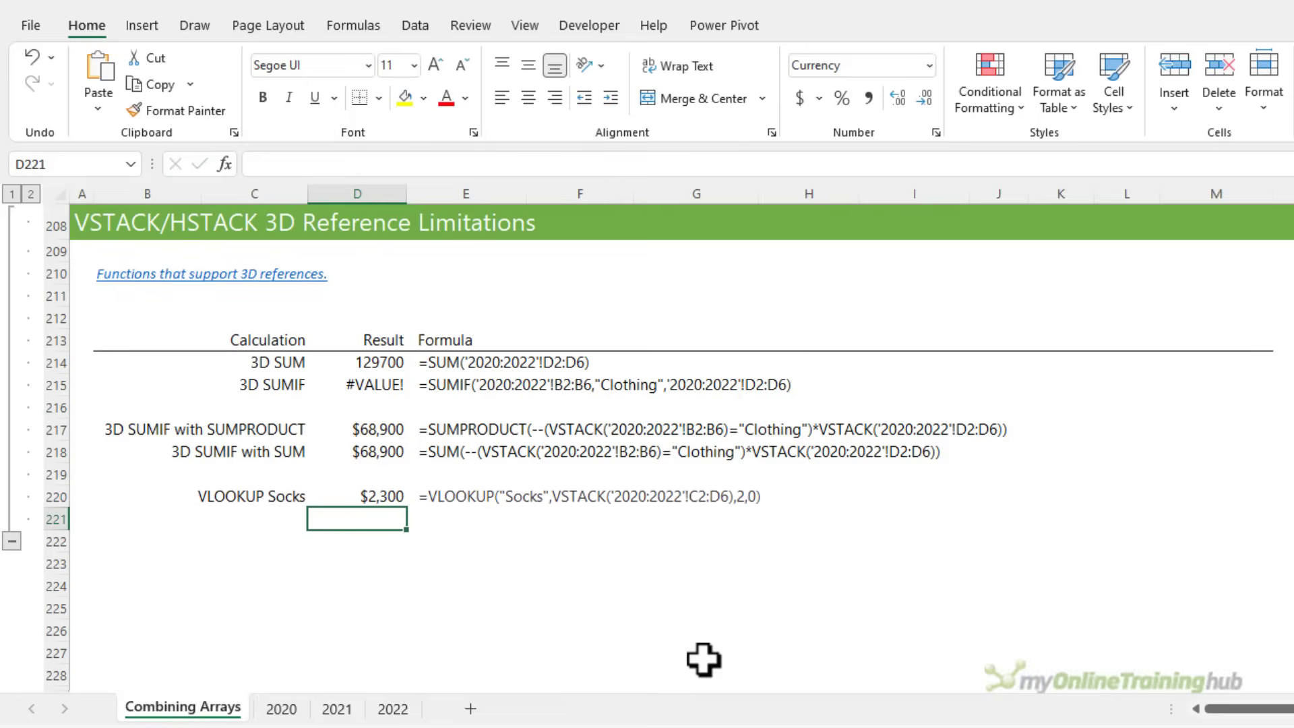
{"action": "key", "text": "Up"}
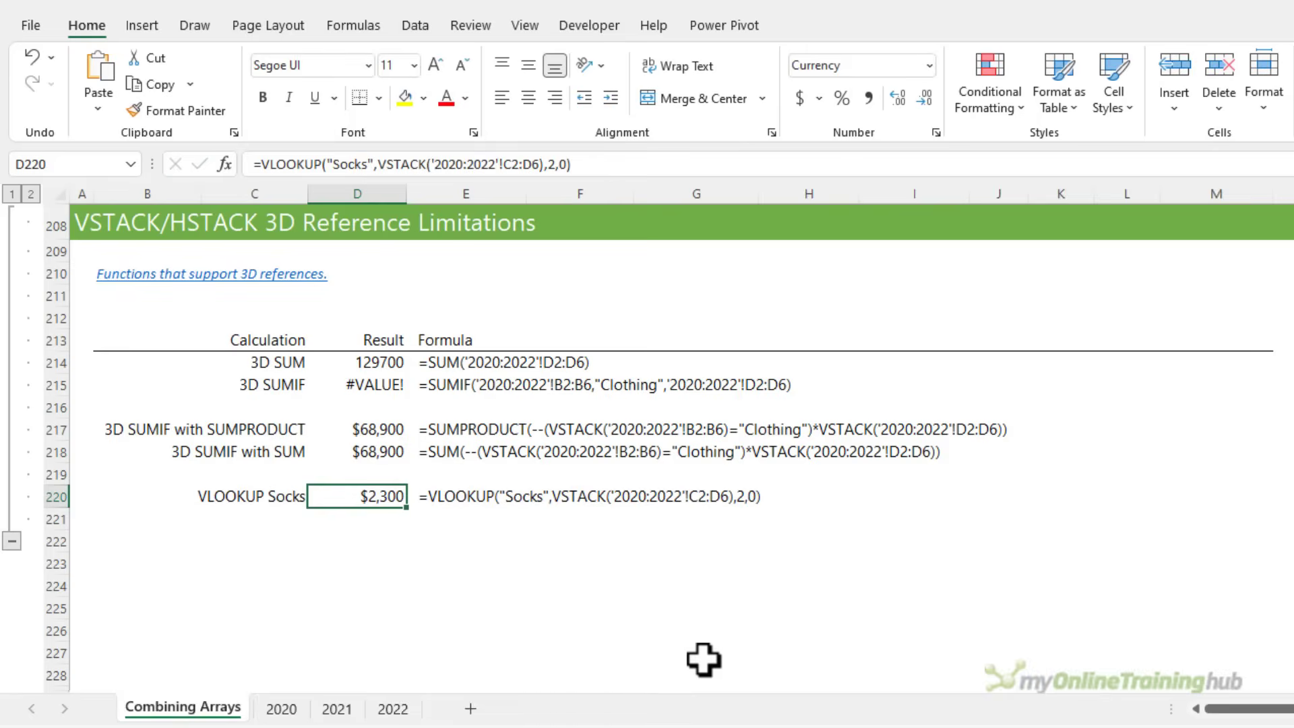
{"action": "key", "text": "ctrl+Page_Down"}
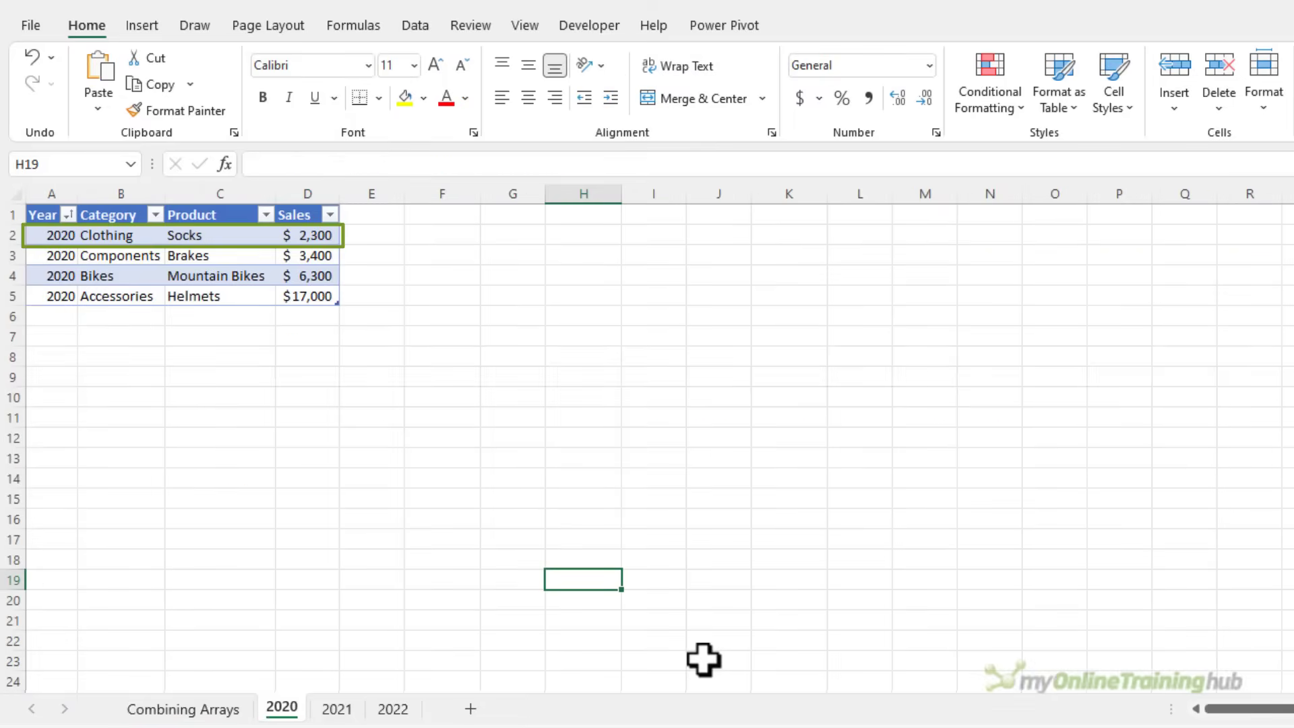
{"action": "key", "text": "ctrl+Page_Down"}
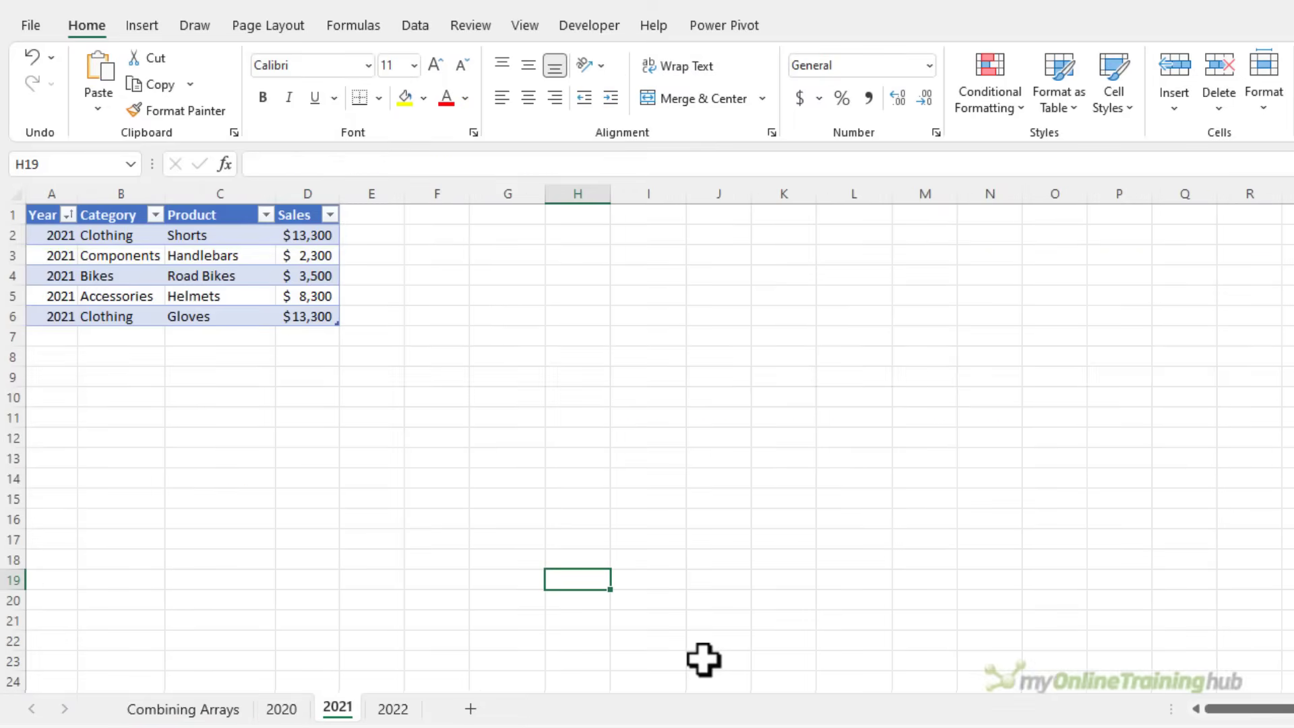
{"action": "key", "text": "ctrl+Page_Down"}
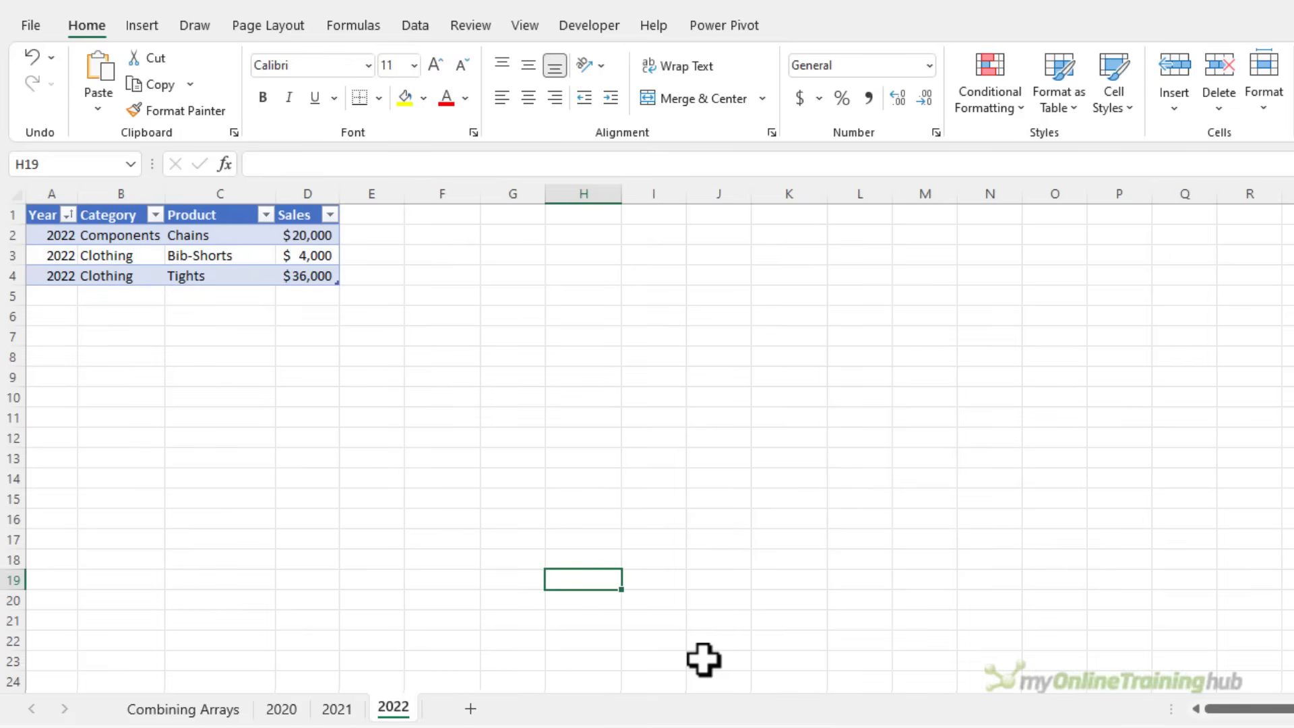
{"action": "left_click", "coordinate": [195, 709]}
{"action": "left_click", "coordinate": [366, 524]}
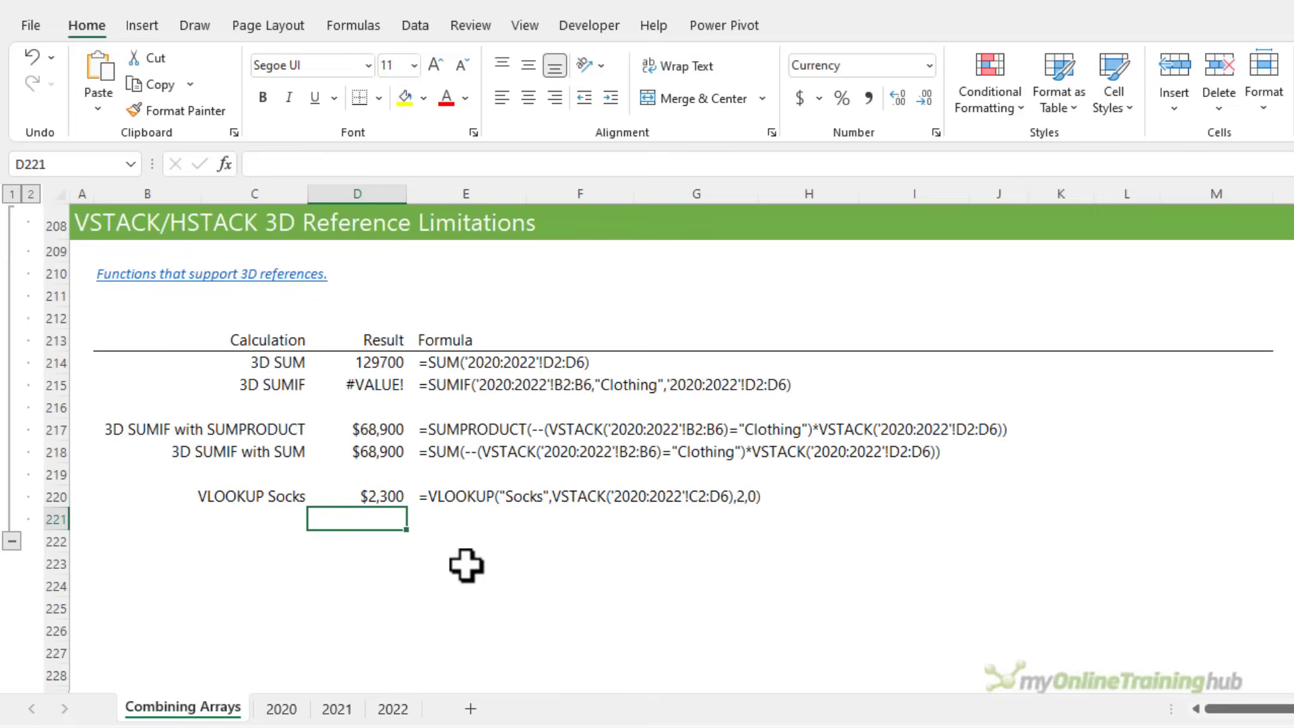
Start an XLOOKUP for "Socks" in D221 with VSTACK('2020:2022'!C2:C6) as the lookup array.
{"action": "type", "text": "=xl"}
{"action": "key", "text": "Tab"}
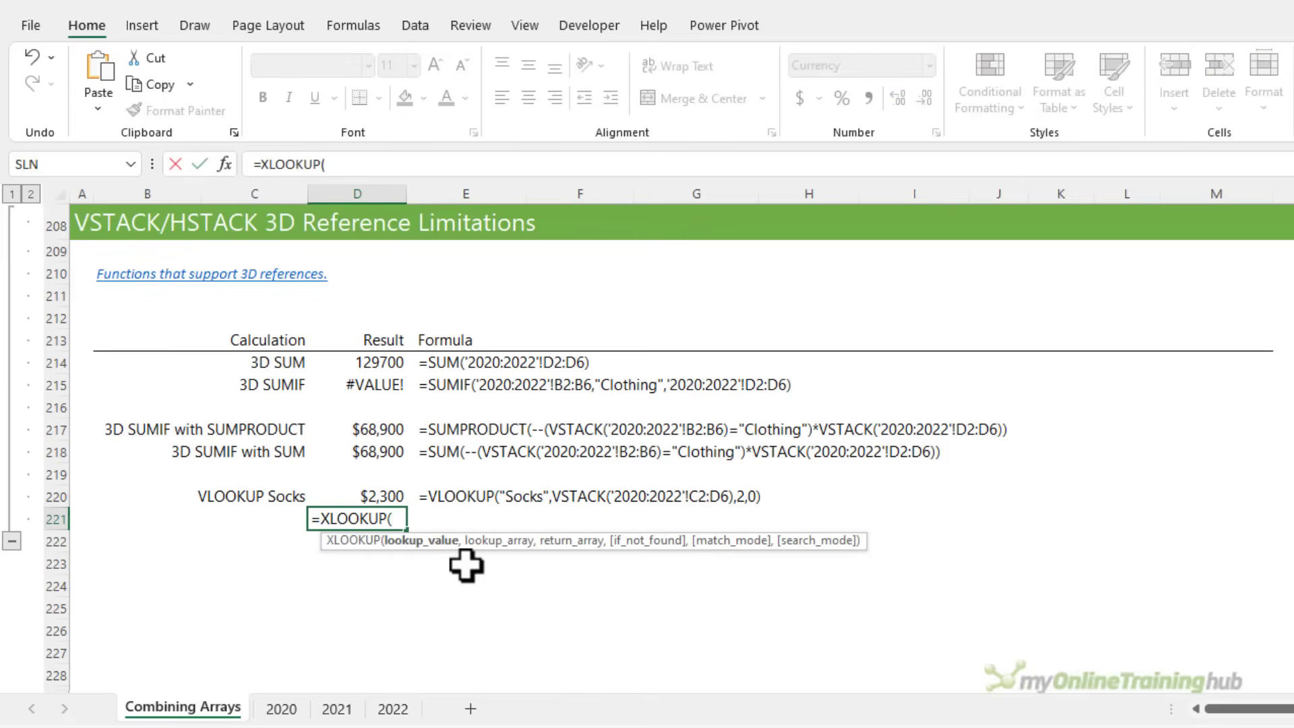
{"action": "type", "text": "\"Socks\",vst"}
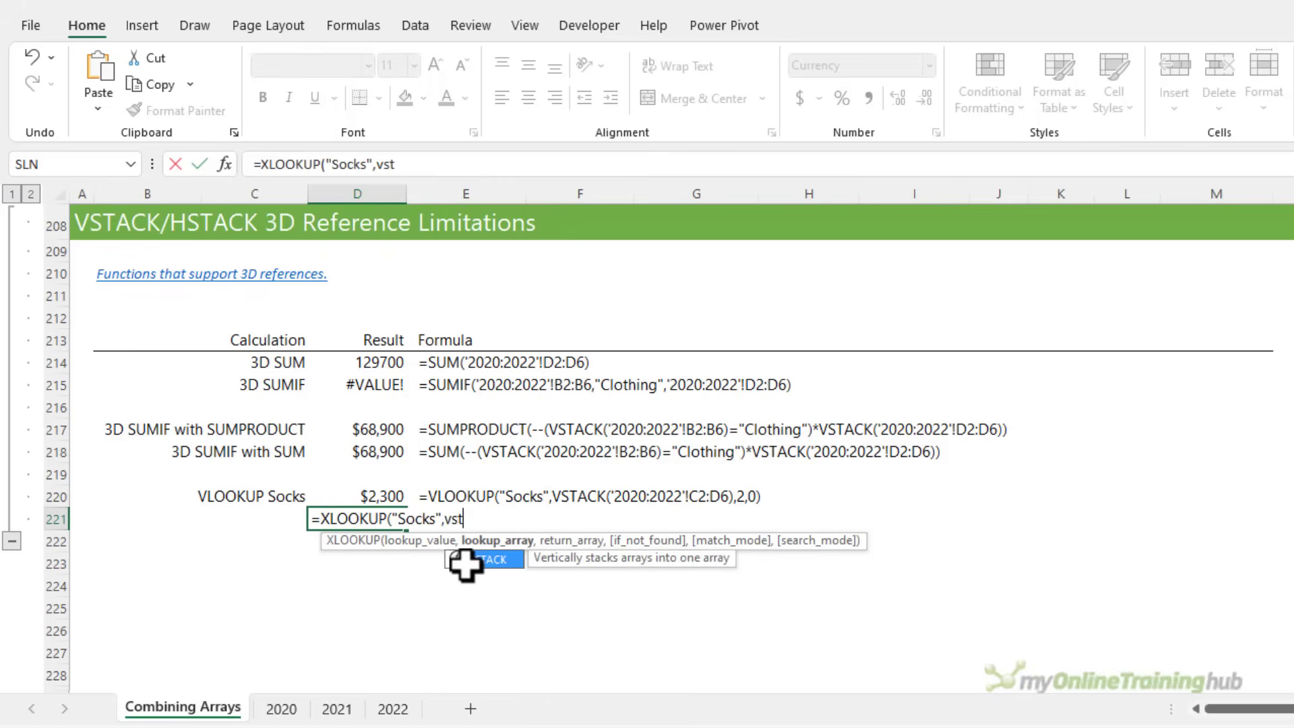
{"action": "key", "text": "Tab"}
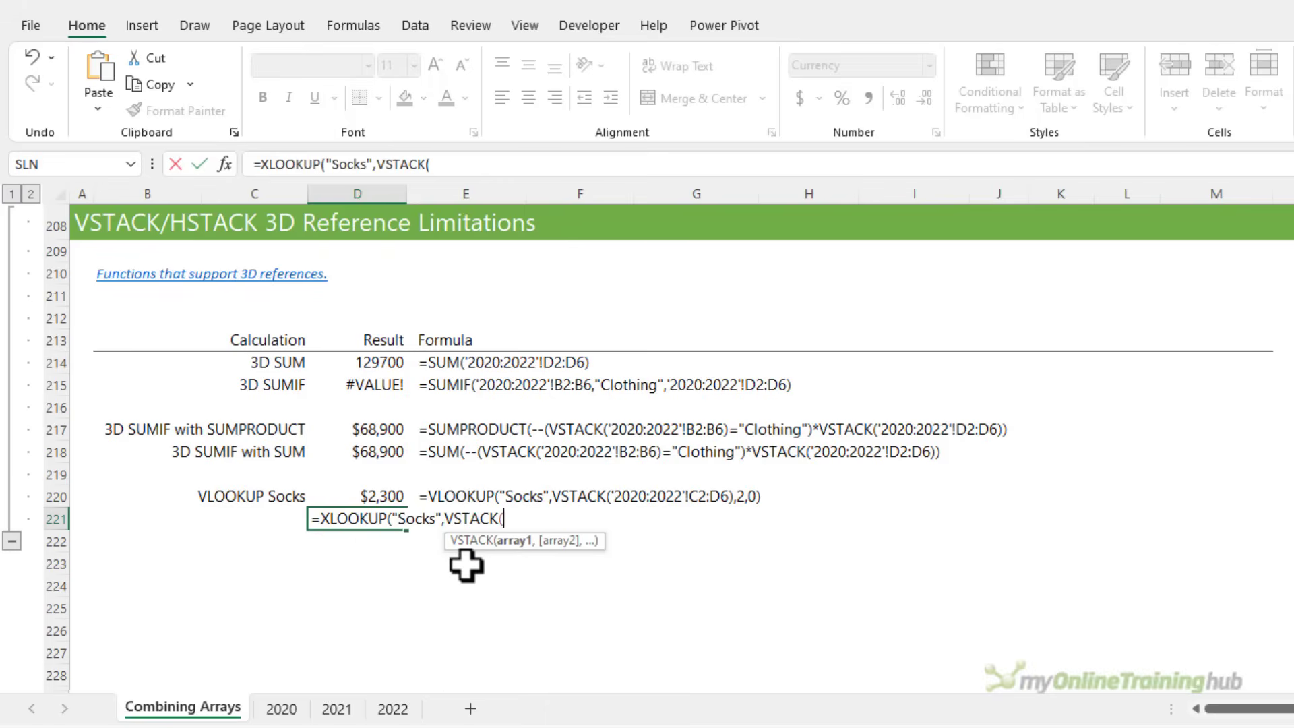
{"action": "left_click", "coordinate": [281, 707]}
{"action": "left_click_drag", "start_coordinate": [174, 234], "coordinate": [184, 317]}
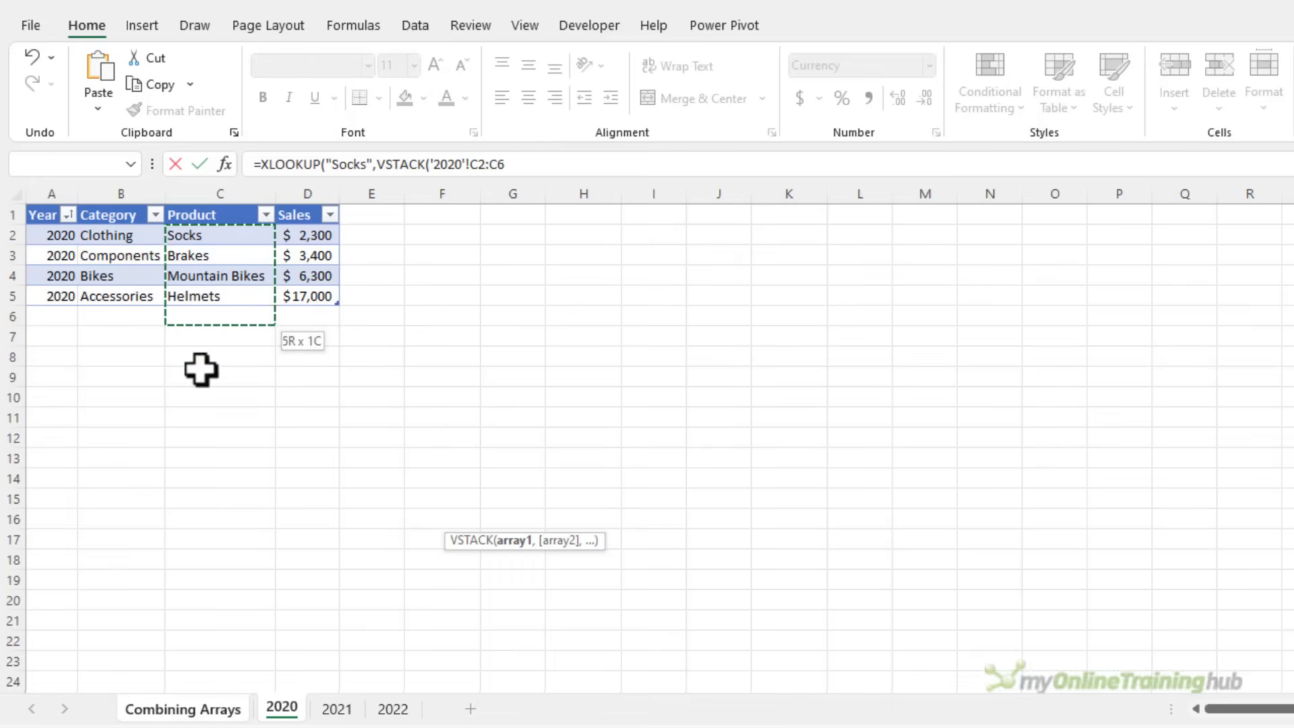
{"action": "left_click", "coordinate": [397, 709], "text": "shift"}
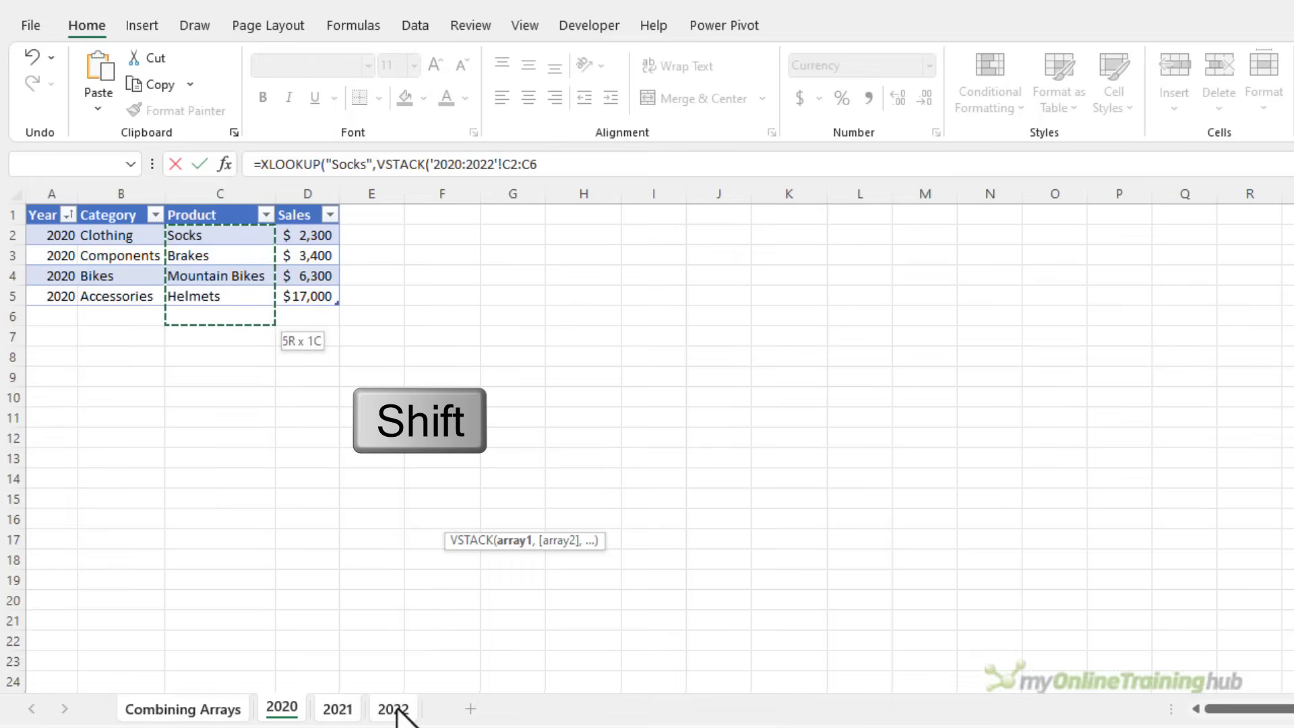
Add VSTACK('2020:2022'!D2:D6) as the return array and commit, returning $2,300.
{"action": "type", "text": "),"}
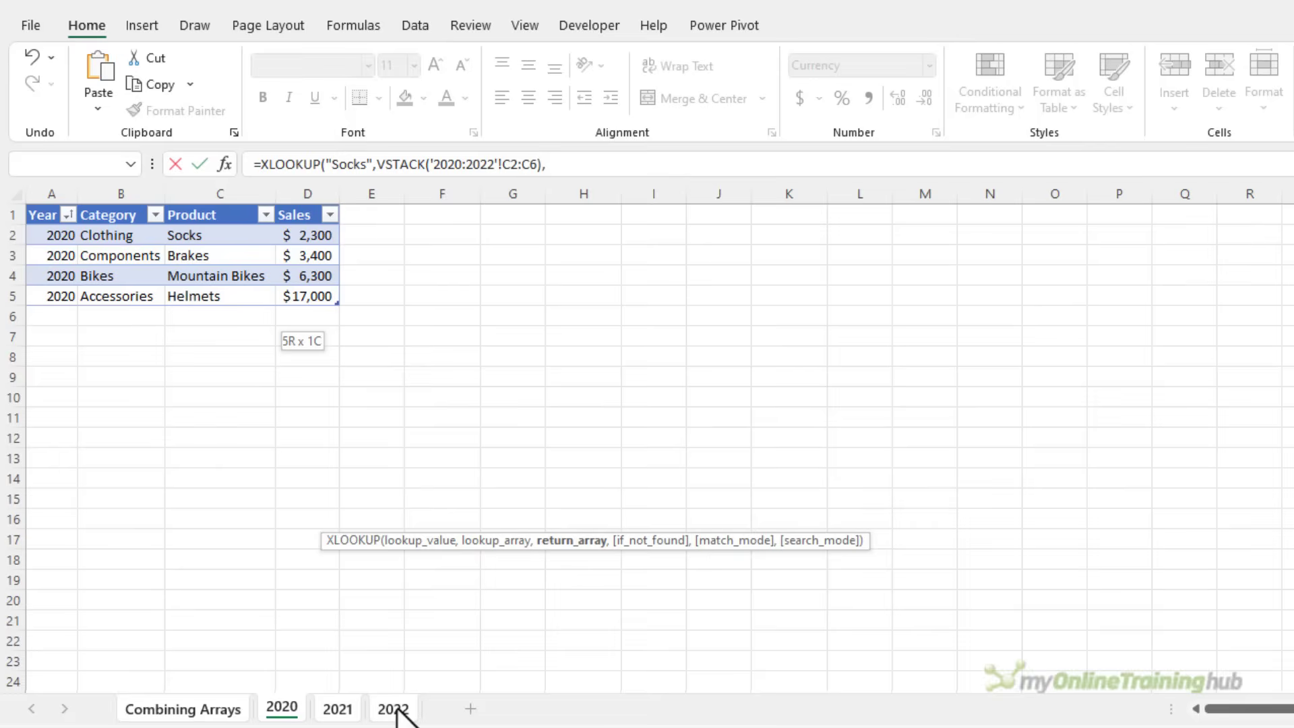
{"action": "type", "text": "vst"}
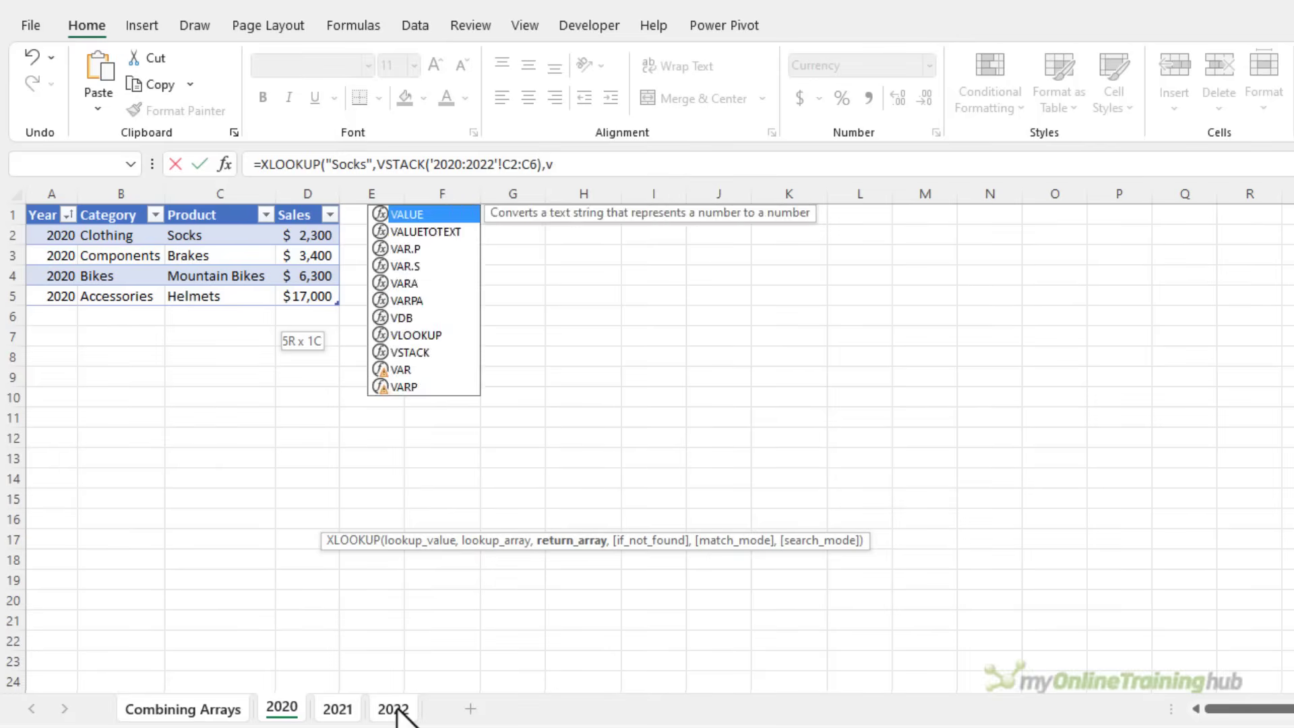
{"action": "key", "text": "Tab"}
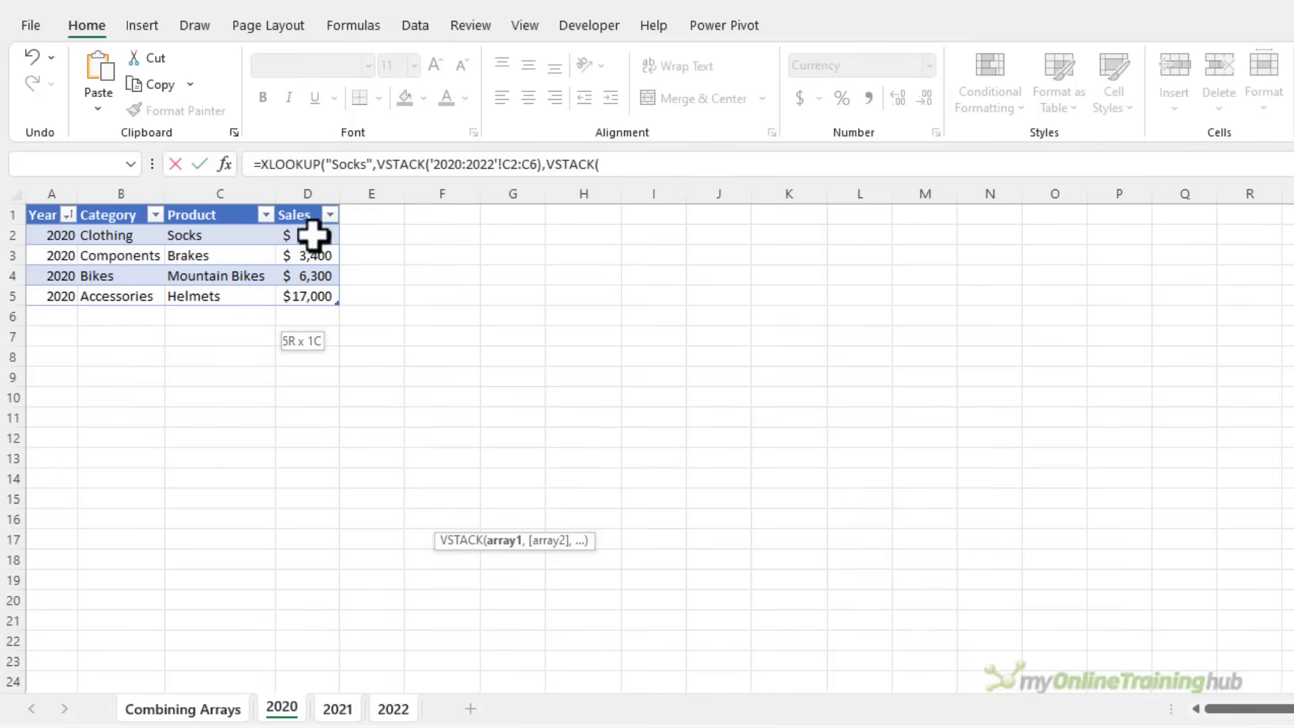
{"action": "left_click_drag", "start_coordinate": [312, 231], "coordinate": [323, 312]}
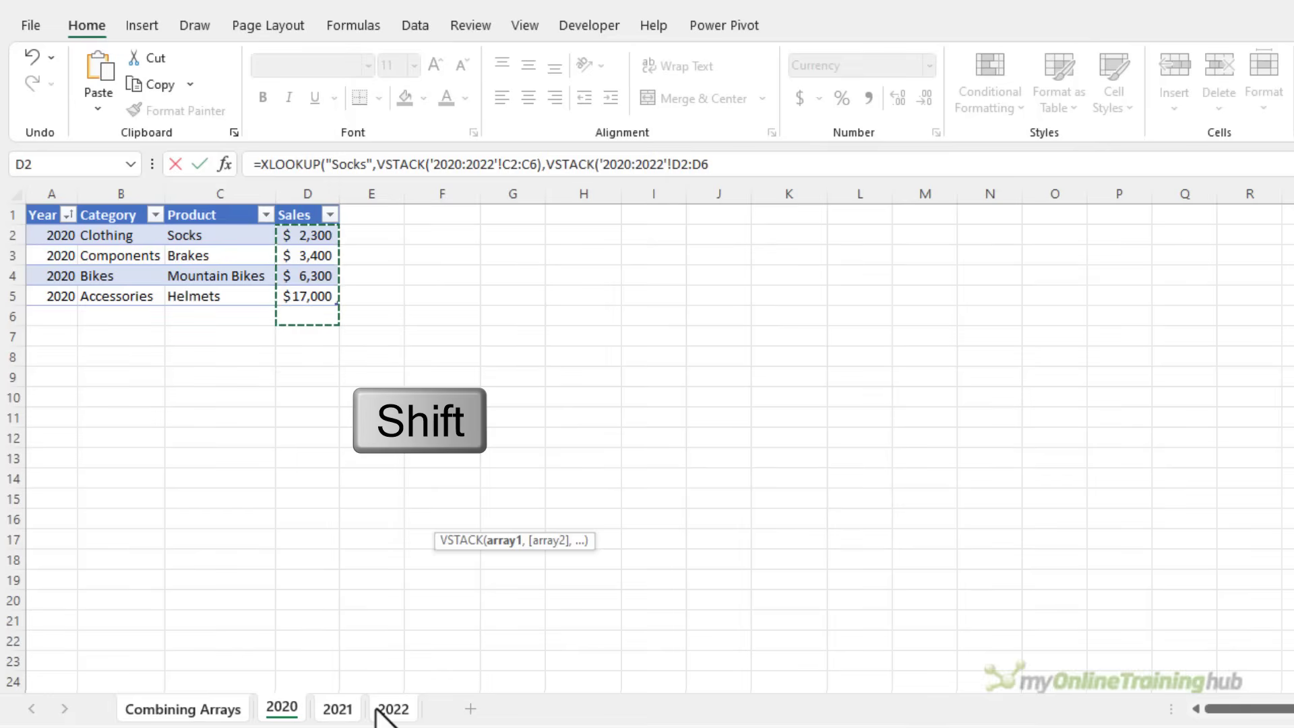
{"action": "type", "text": ")"}
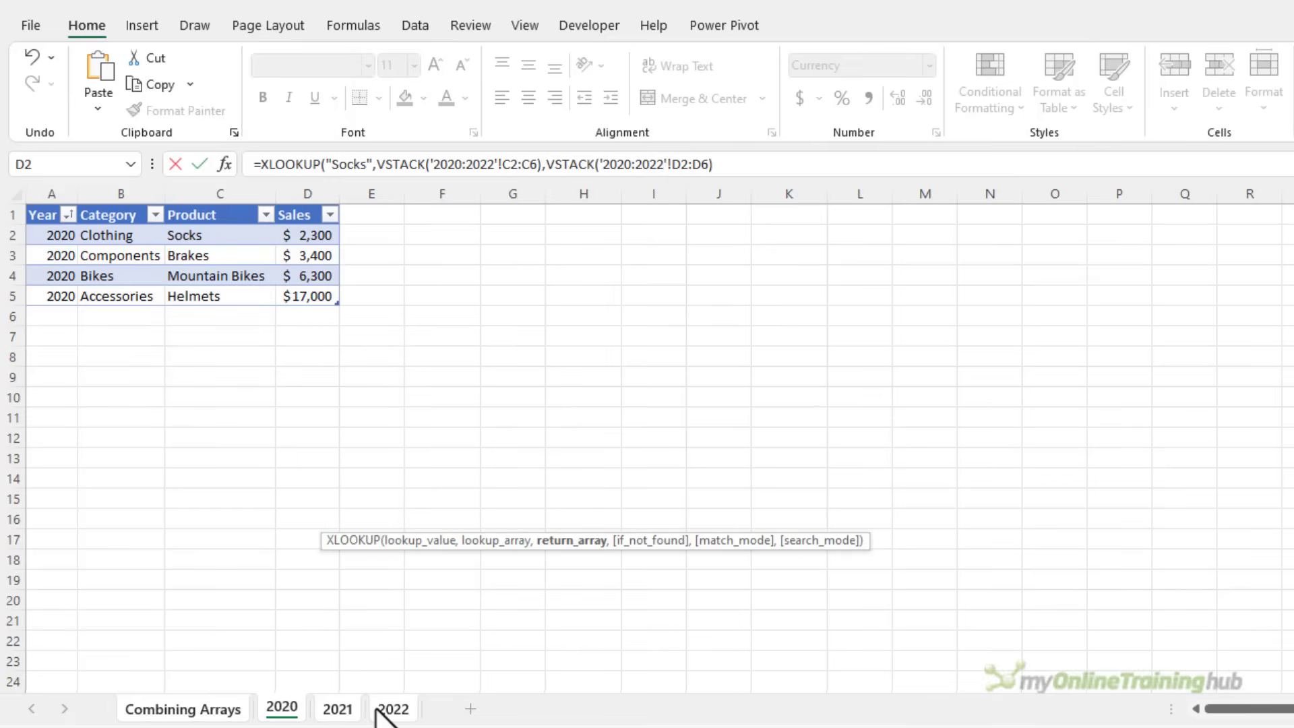
{"action": "type", "text": ")"}
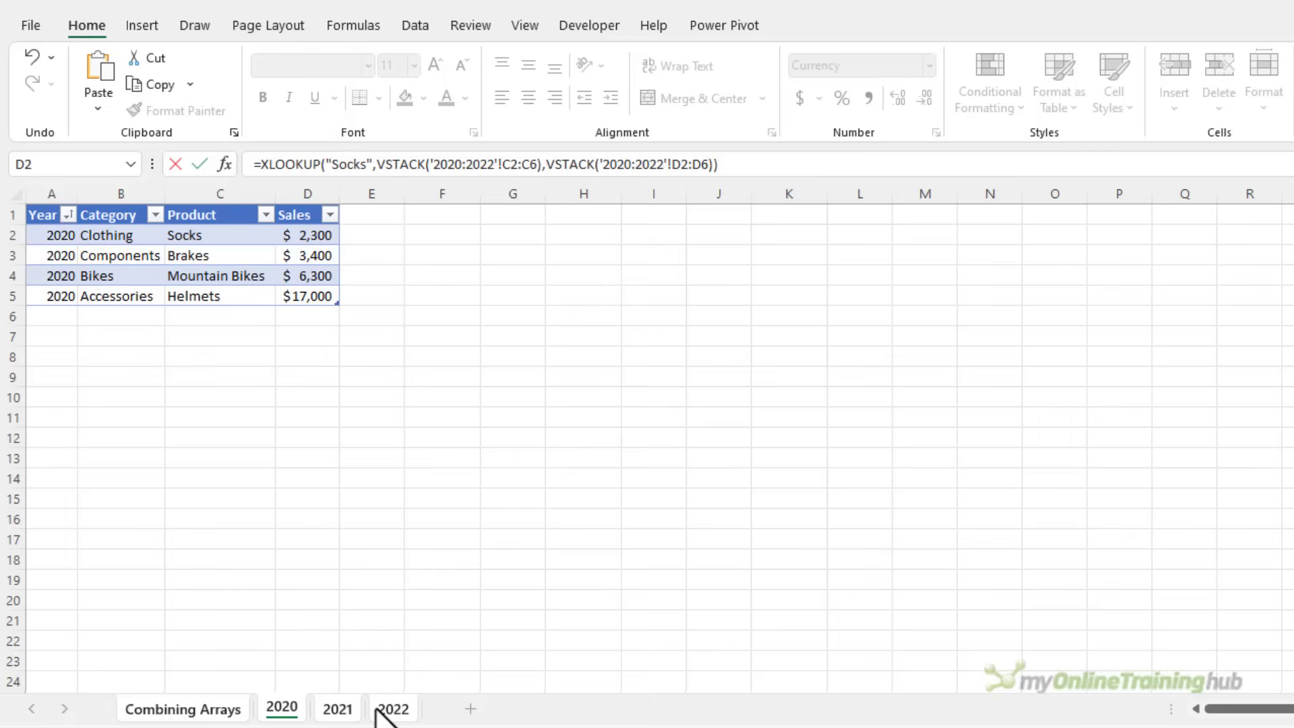
{"action": "key", "text": "Return"}
{"action": "key", "text": "Up"}
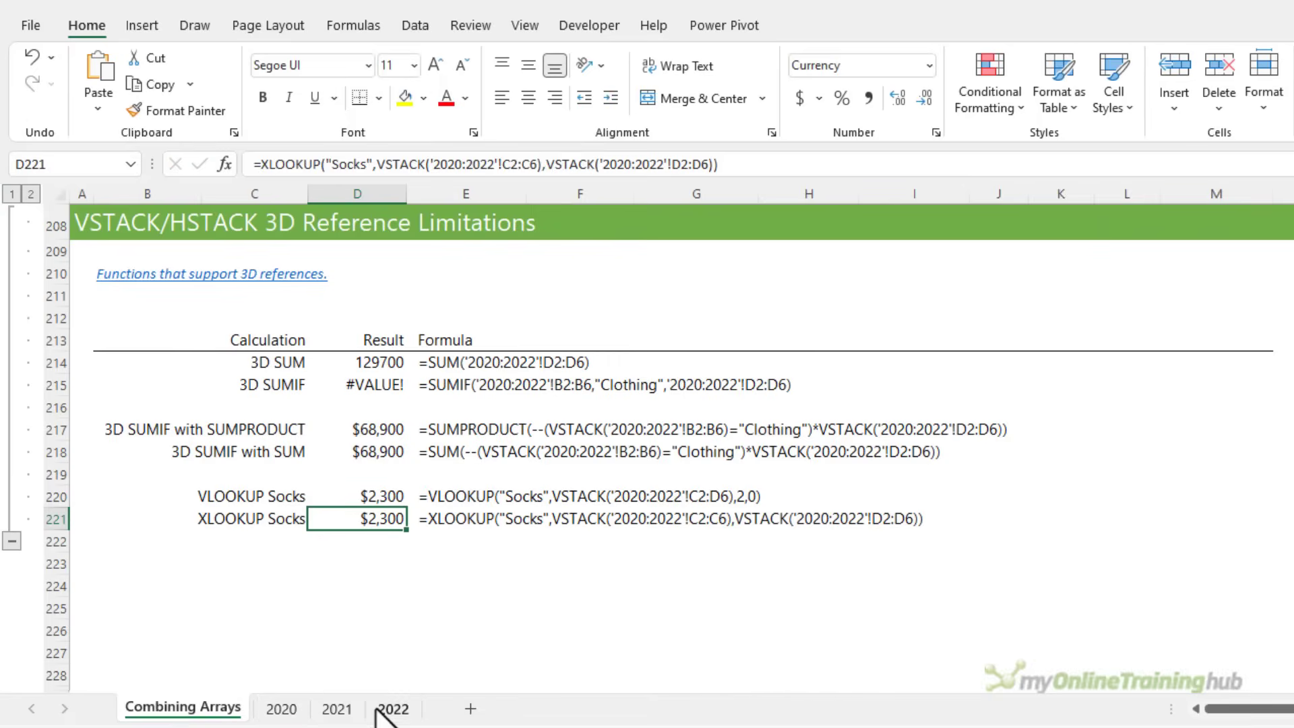